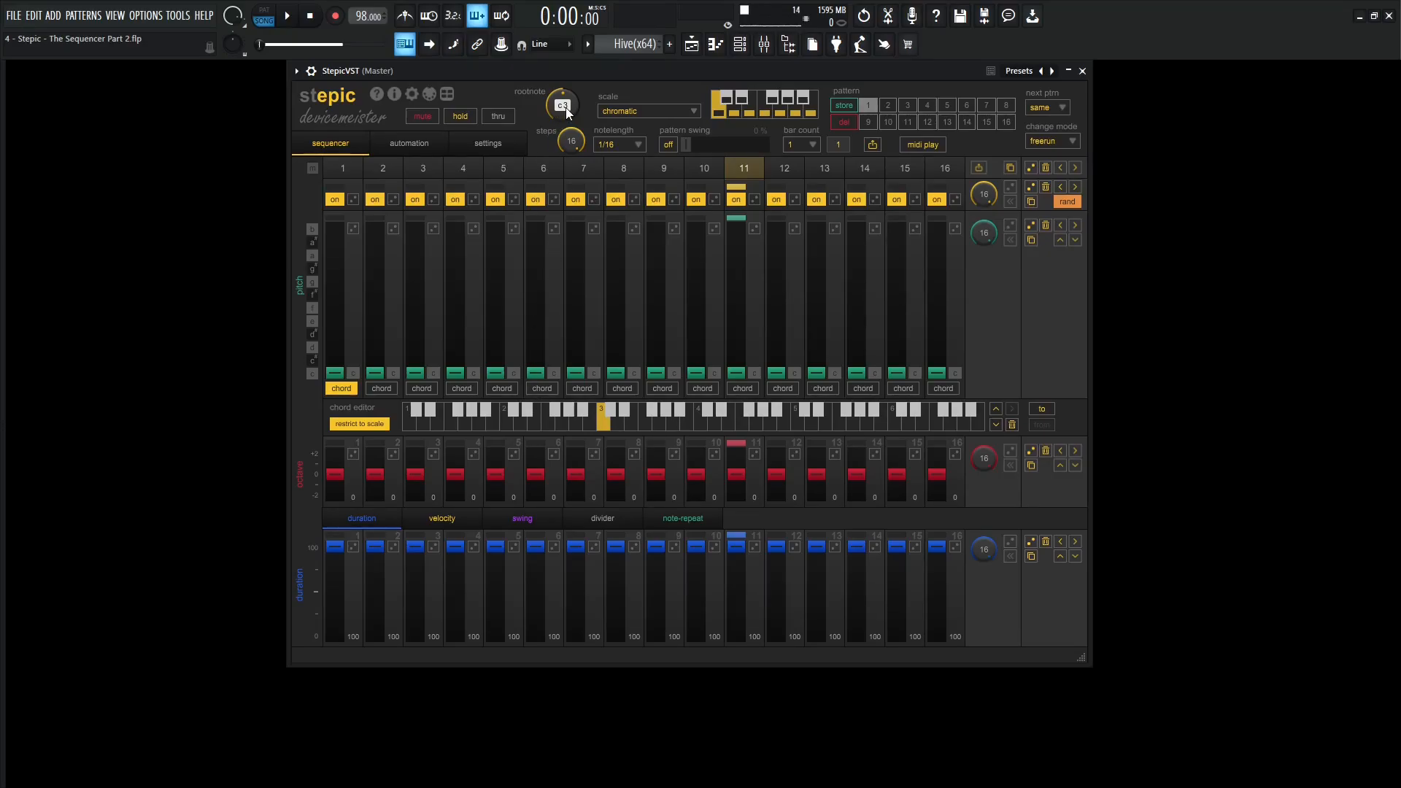
- Set the root note to d3 and the scale to mixolydian, and toggle the chord editor's scale restriction off and back on
scroll(570, 109, up, 1)
scroll(570, 110, up, 1)
click(610, 110)
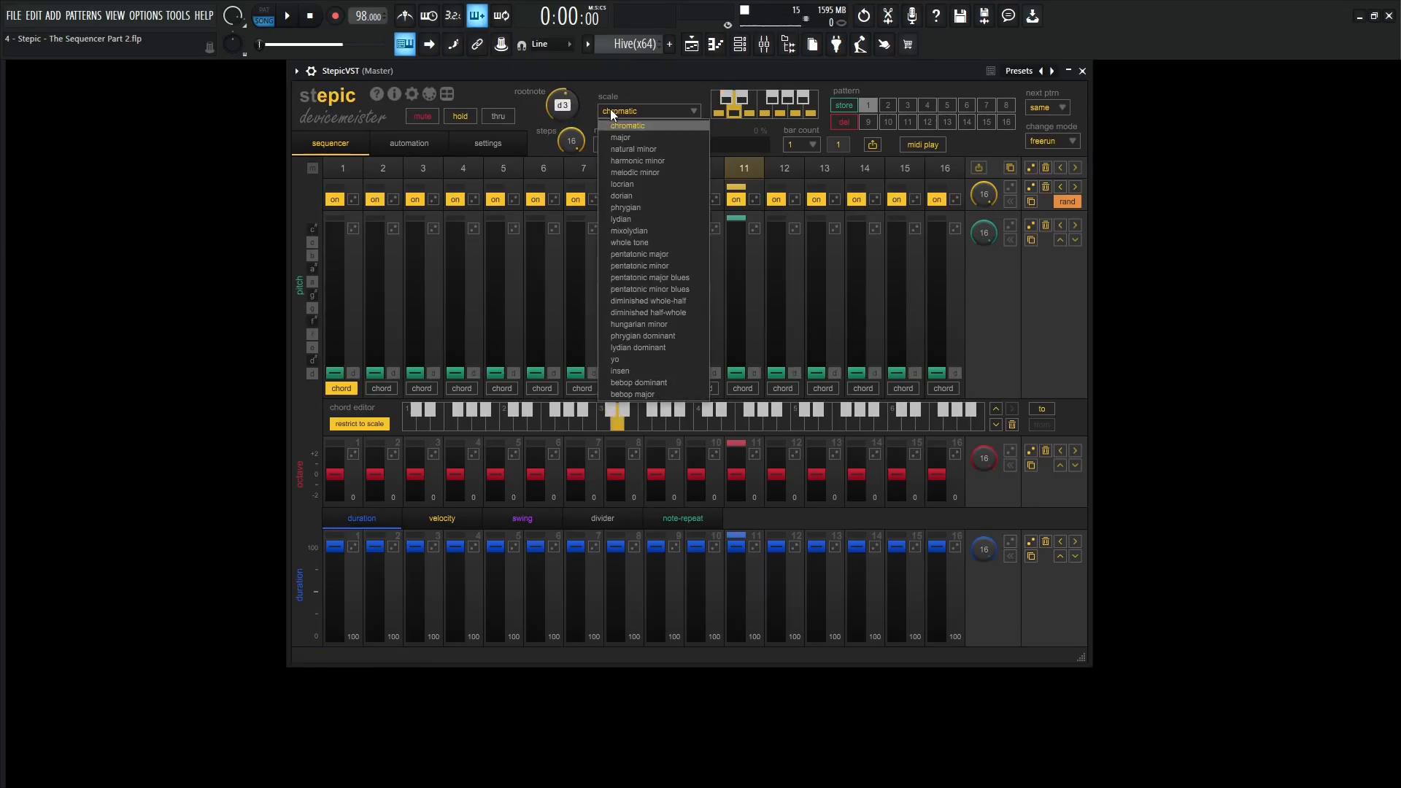
click(655, 230)
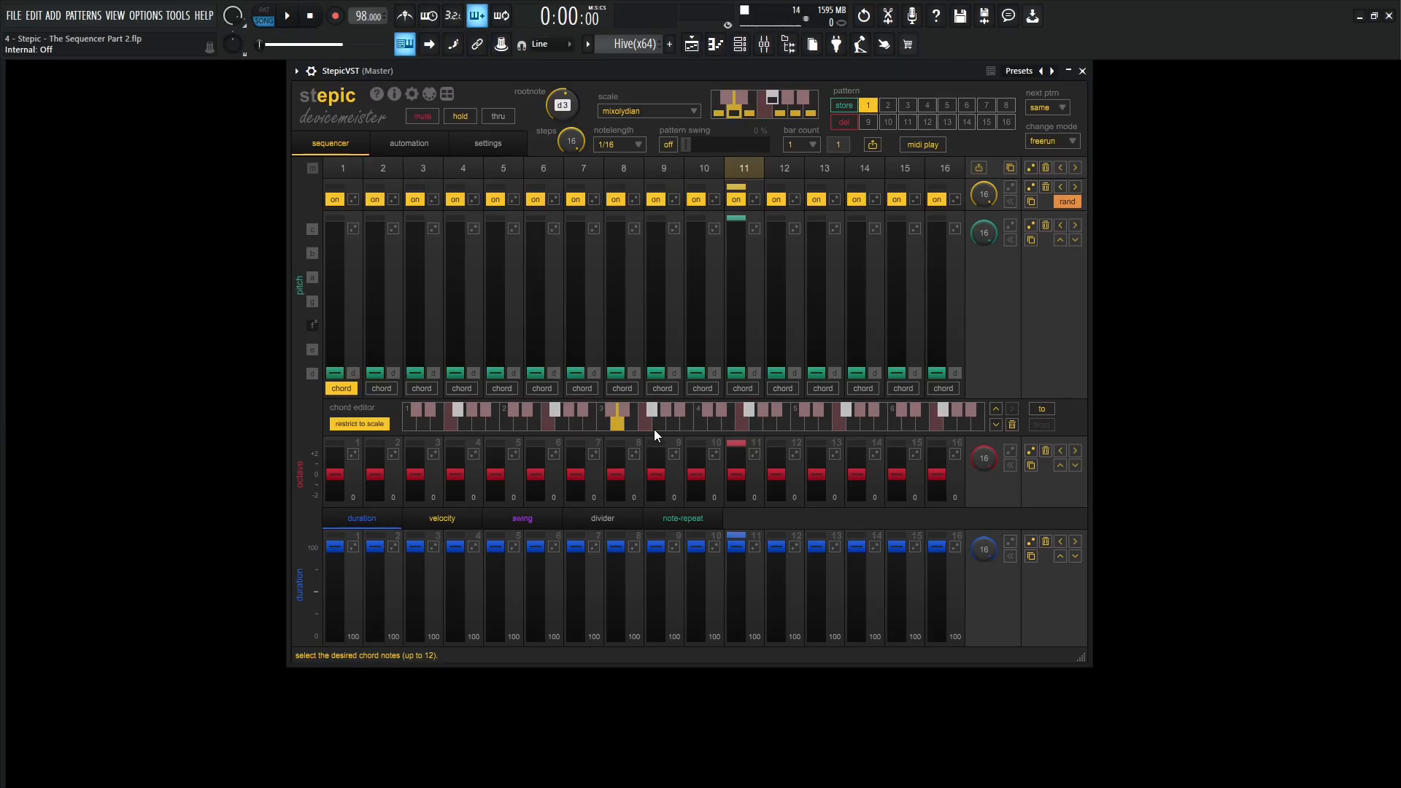
click(381, 423)
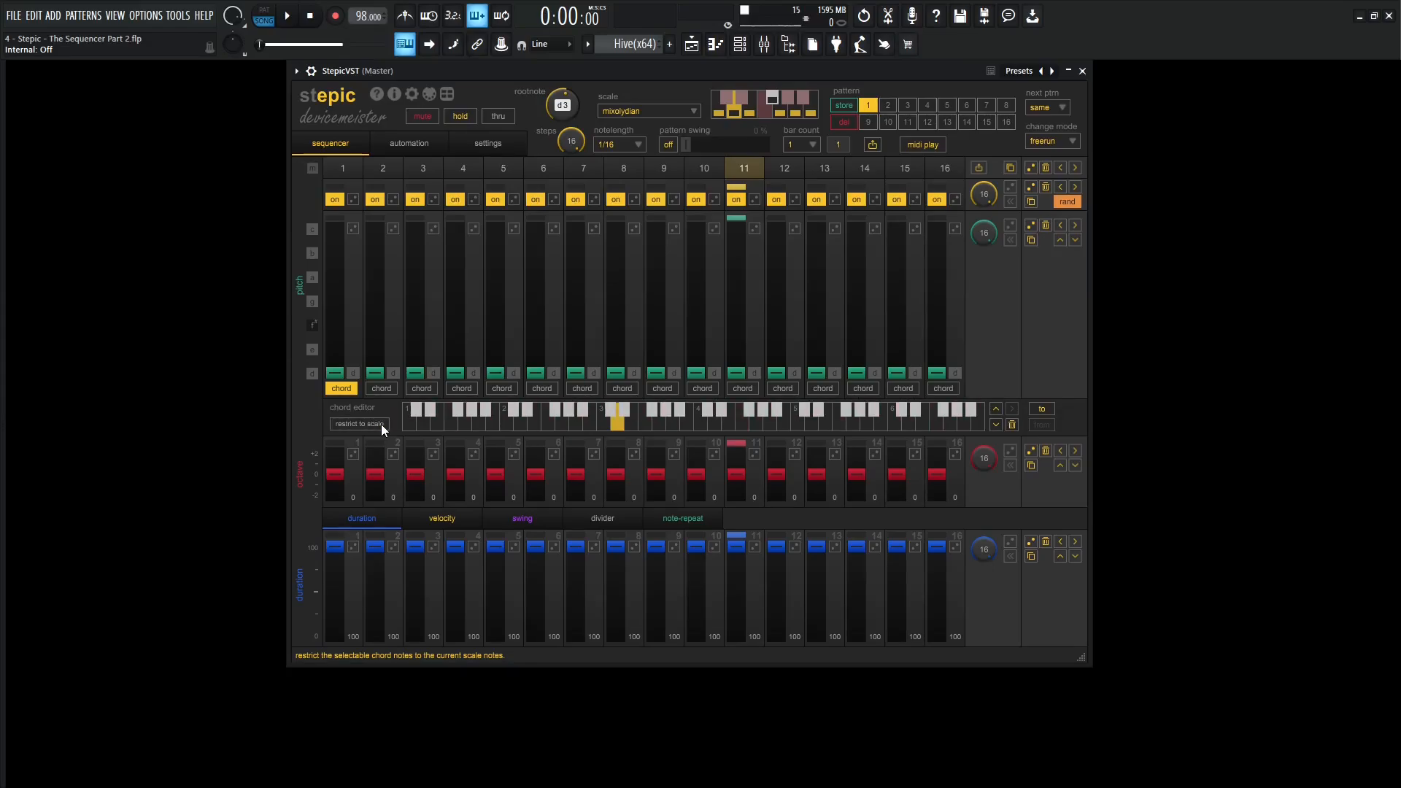
click(381, 423)
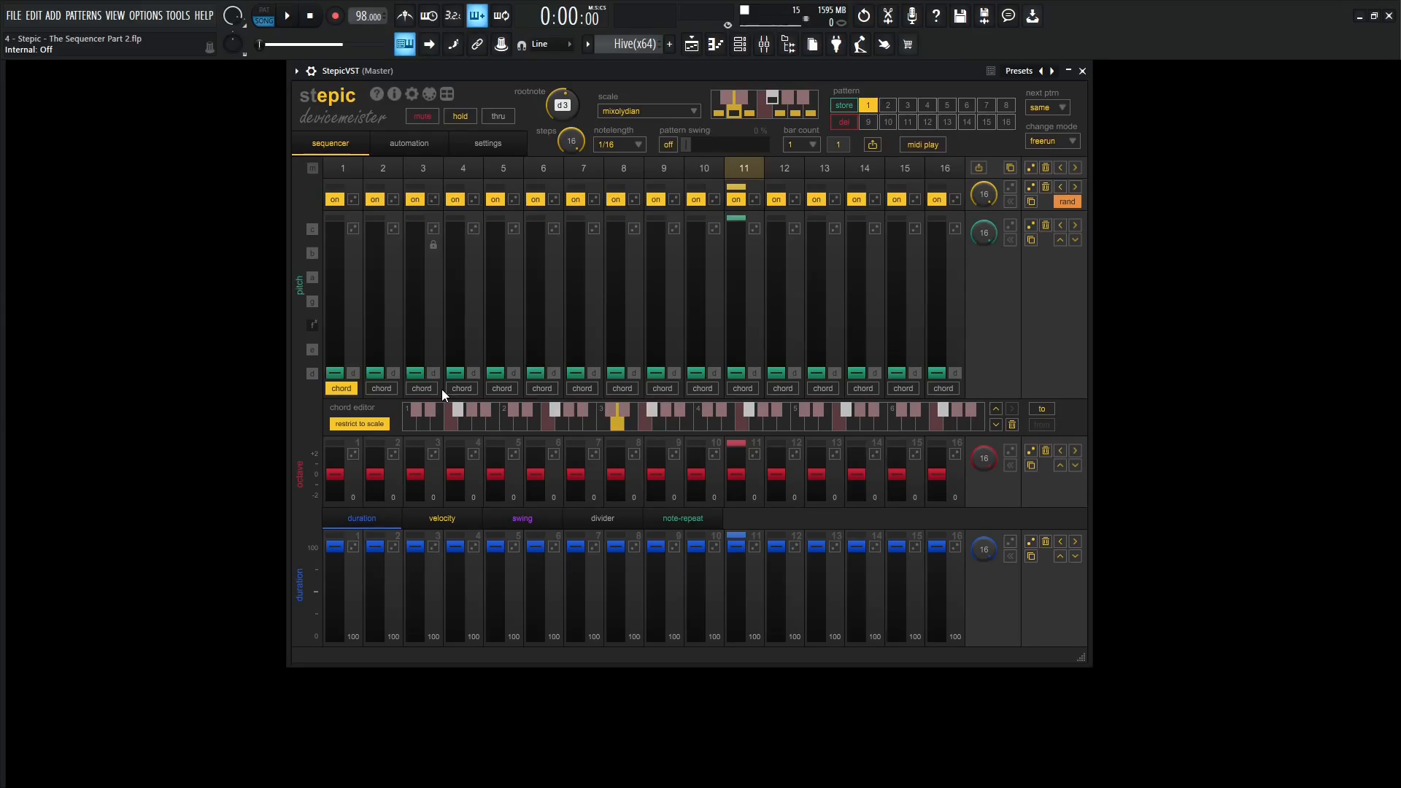
- Add the F# and A above the root to step 4's chord and audition the pattern
key(space)
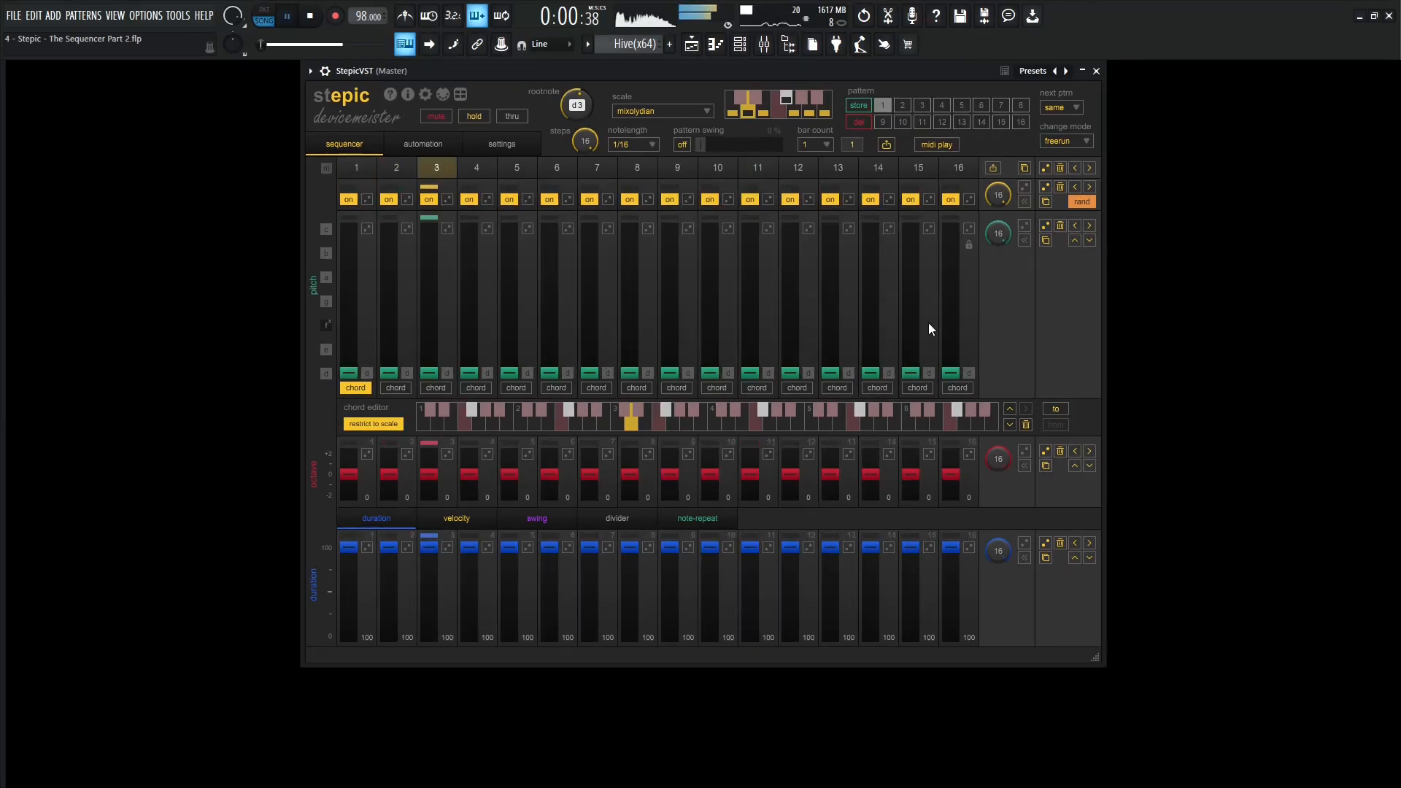
click(471, 387)
click(666, 412)
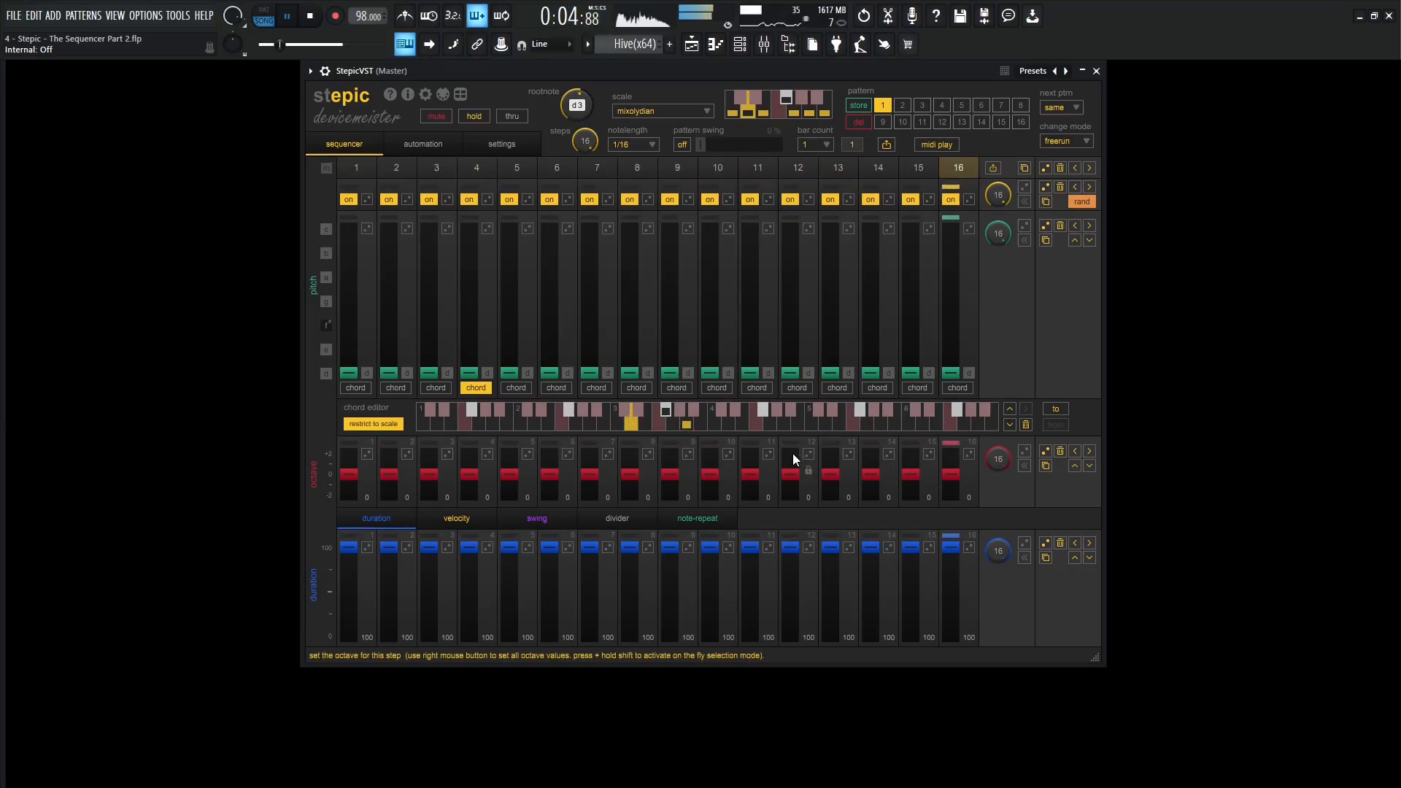
key(space)
key(space)
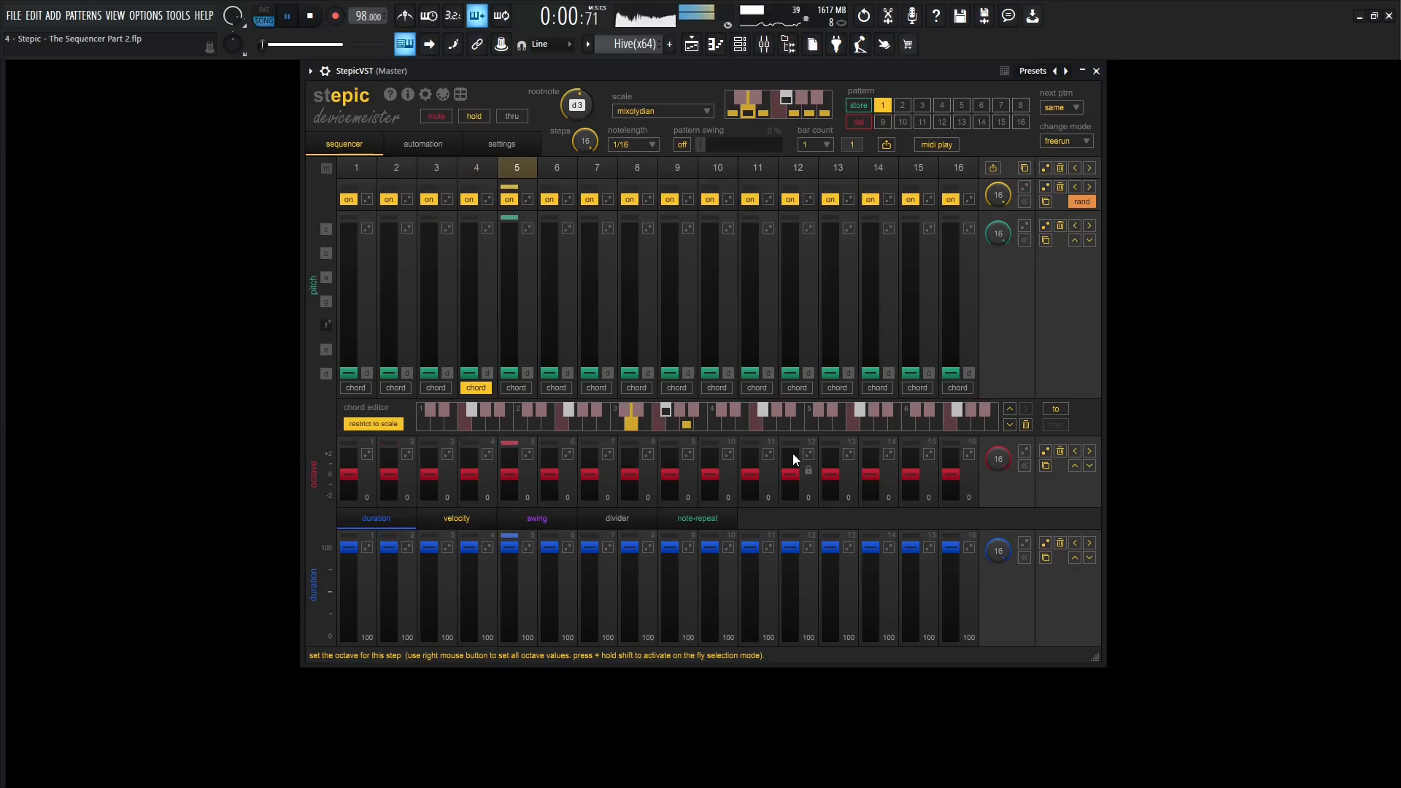
key(space)
key(space)
key(space)
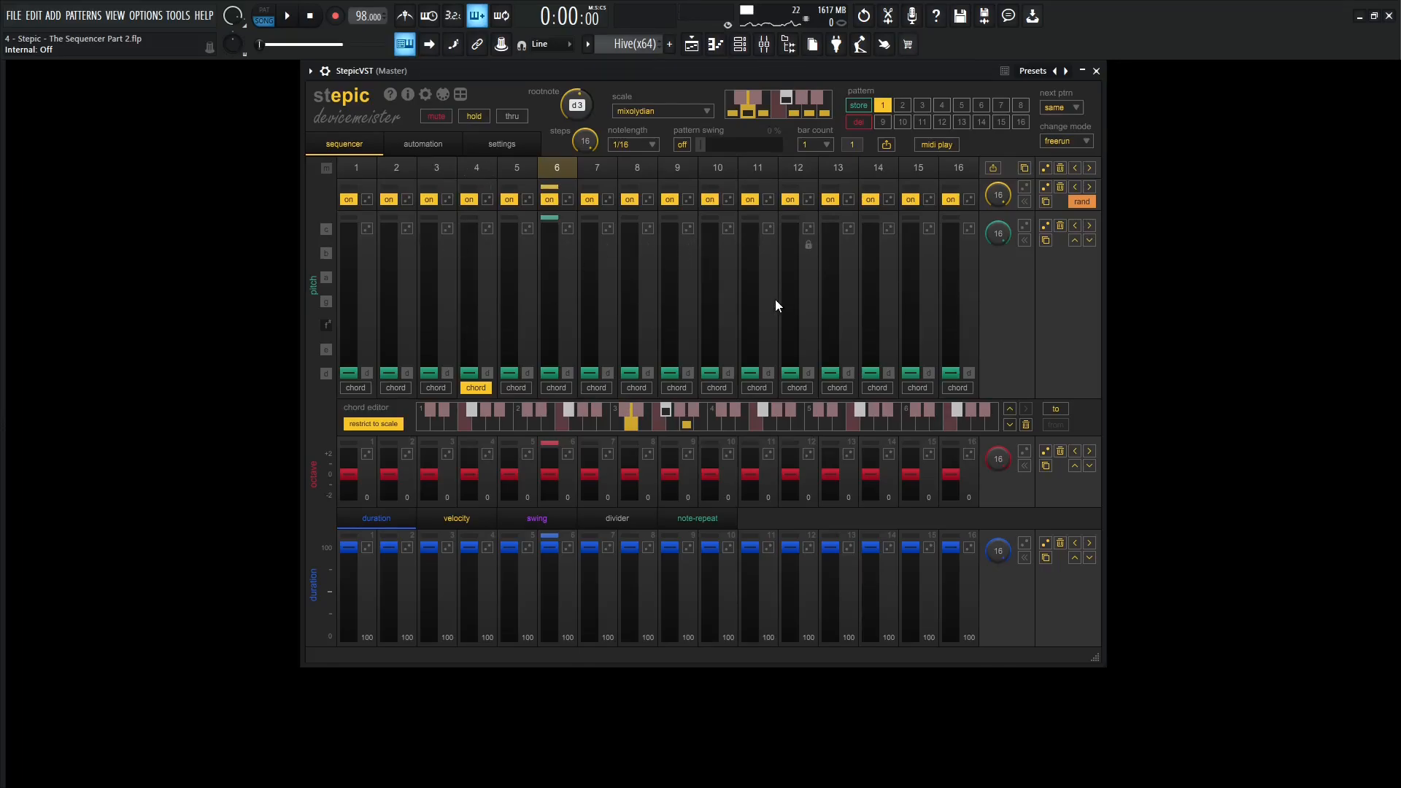
- Start playback and build a chord on step 8 with the A and D above the root
key(space)
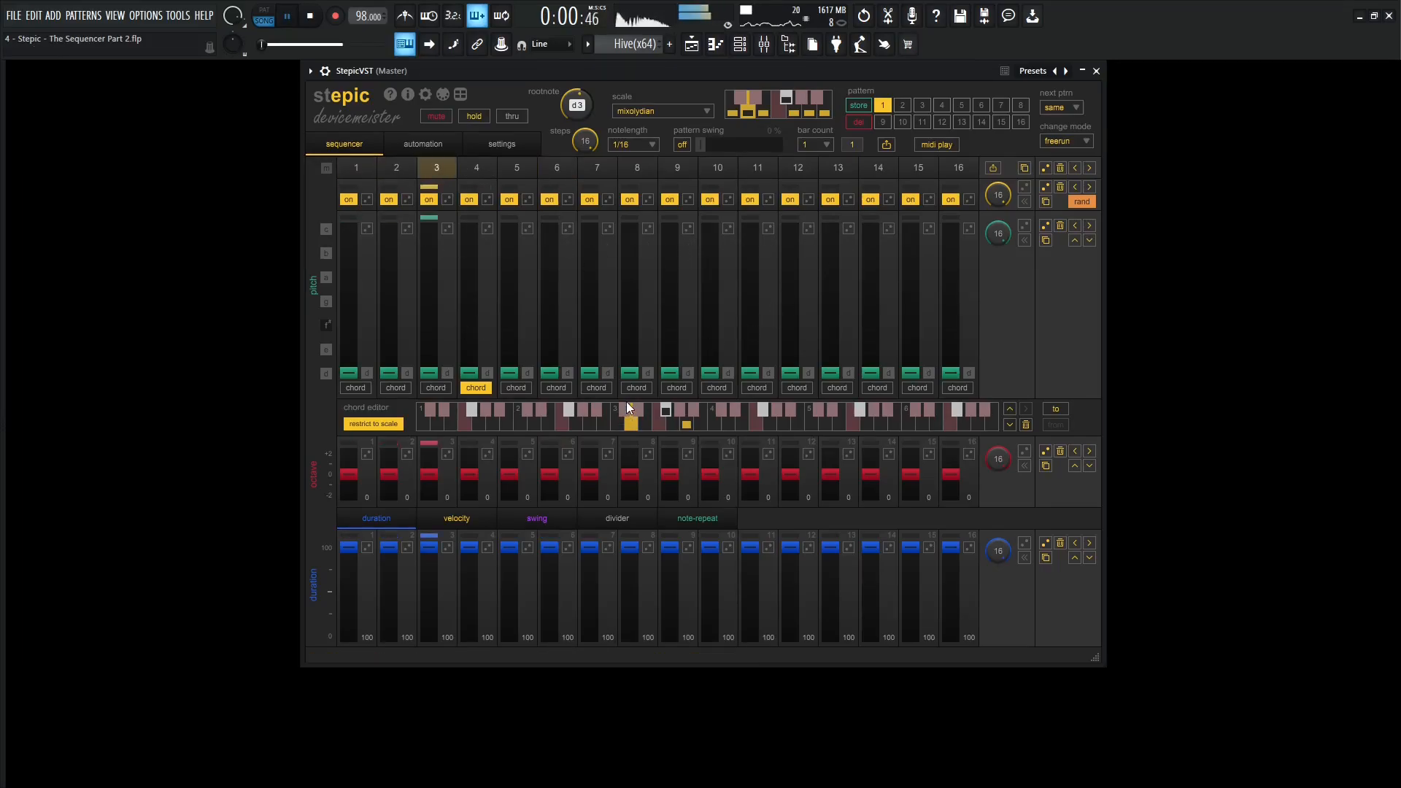
click(686, 424)
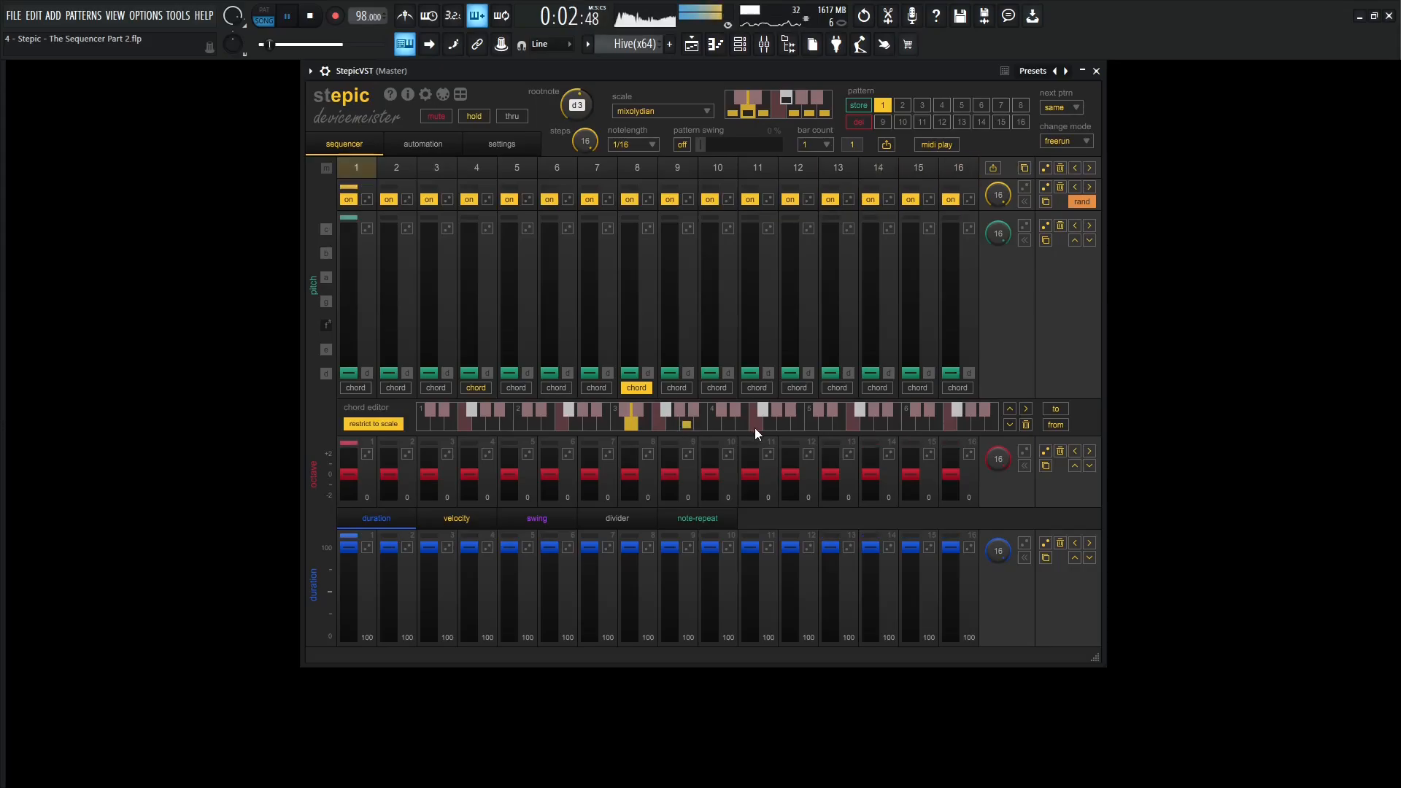
click(727, 423)
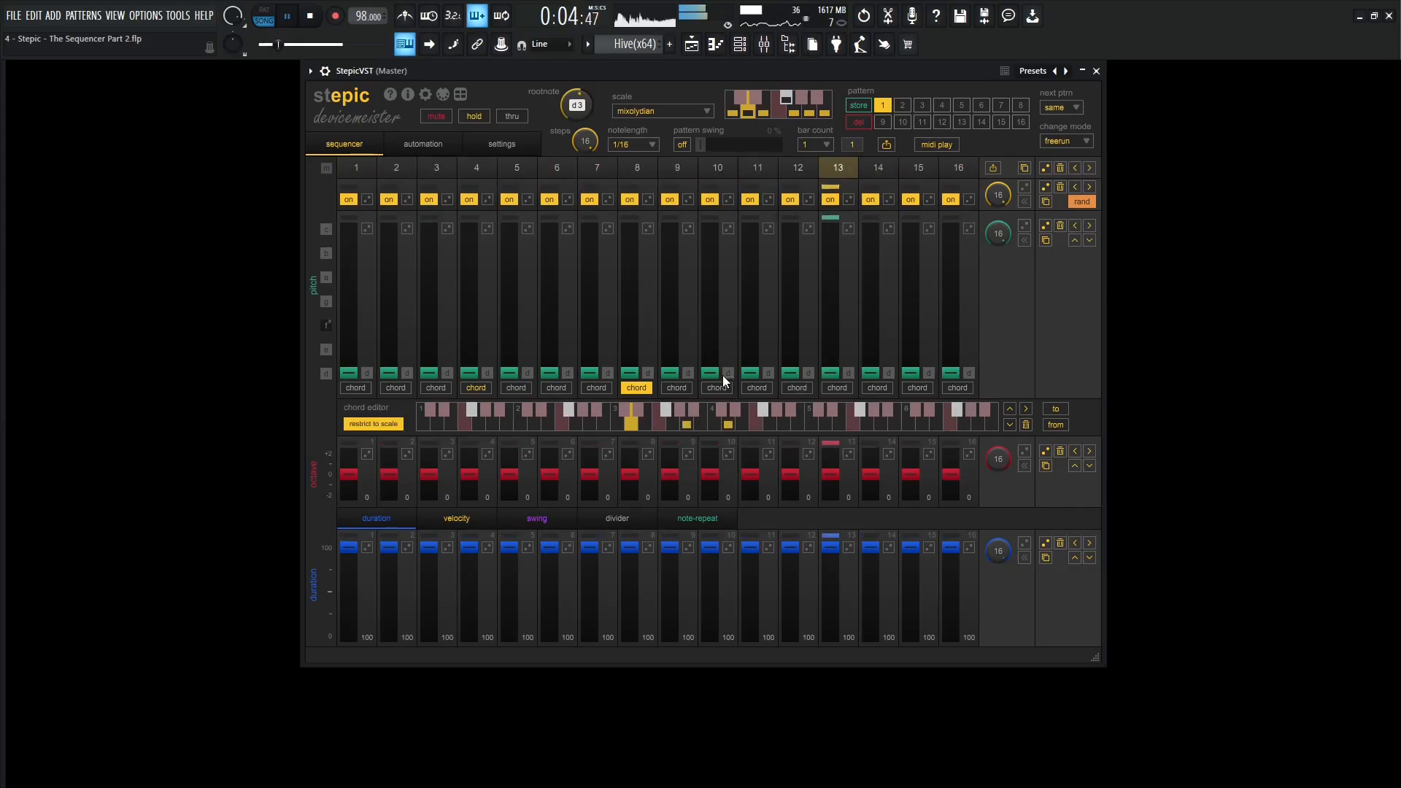
- Build a chord on step 12 with the A above the root and the D one and two octaves up, and stop playback
click(797, 387)
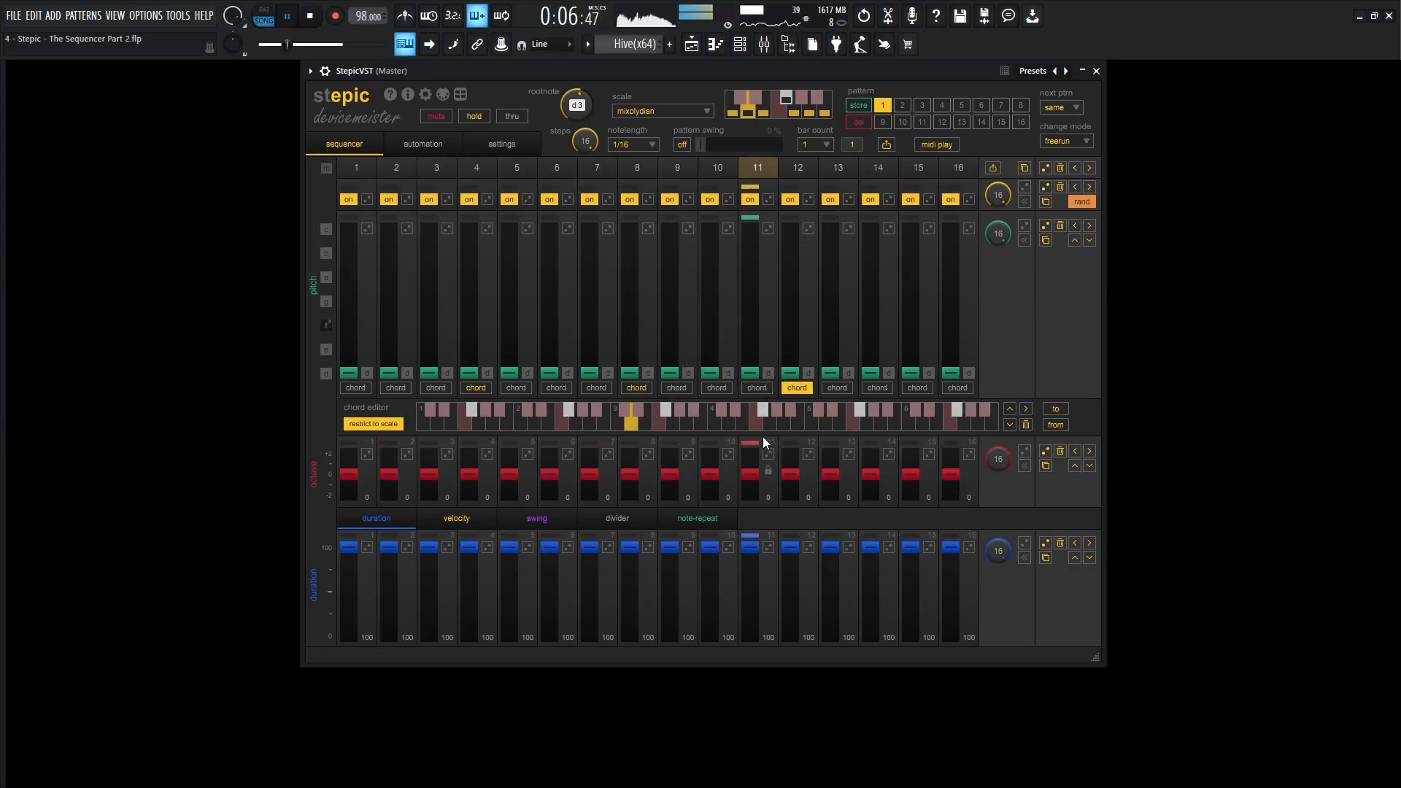
click(686, 423)
click(728, 423)
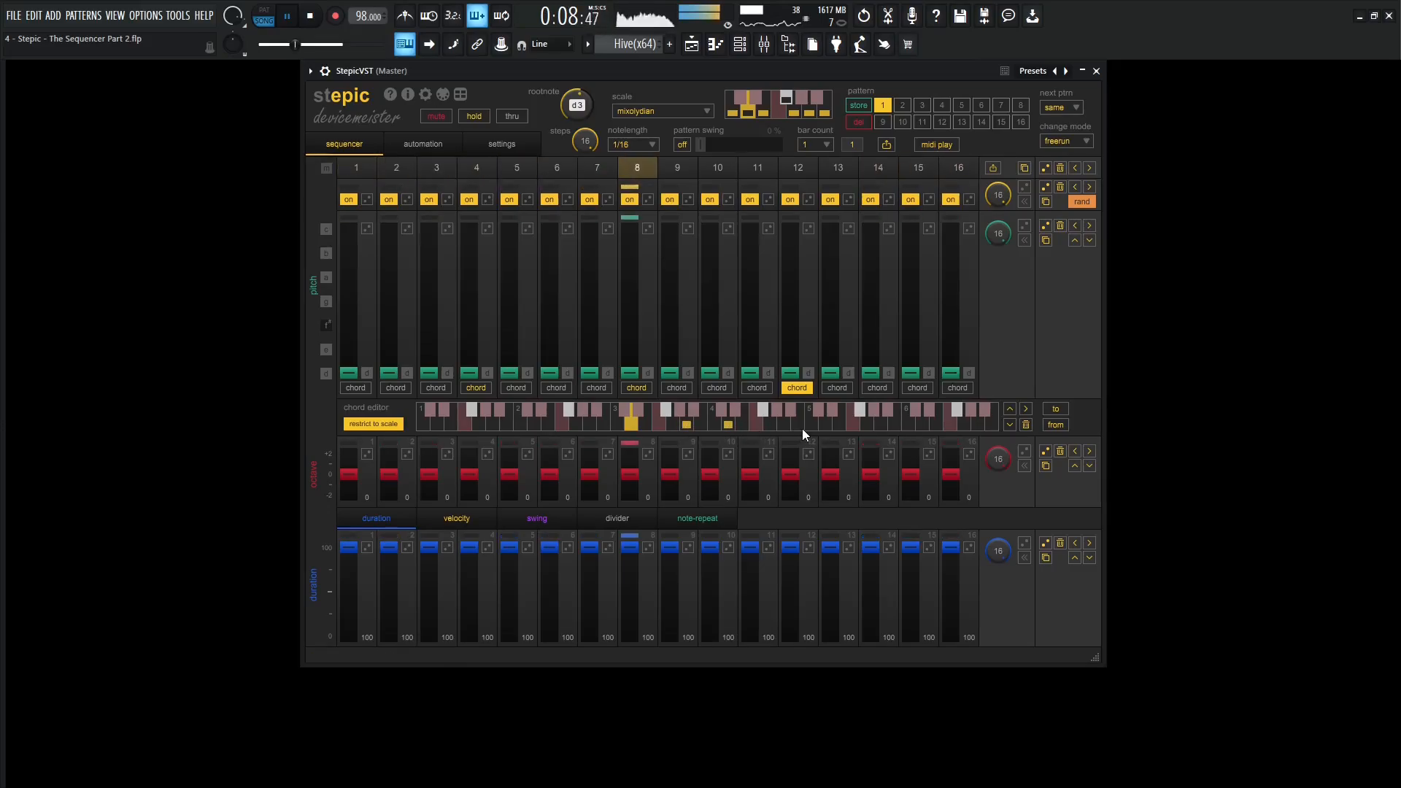
click(825, 430)
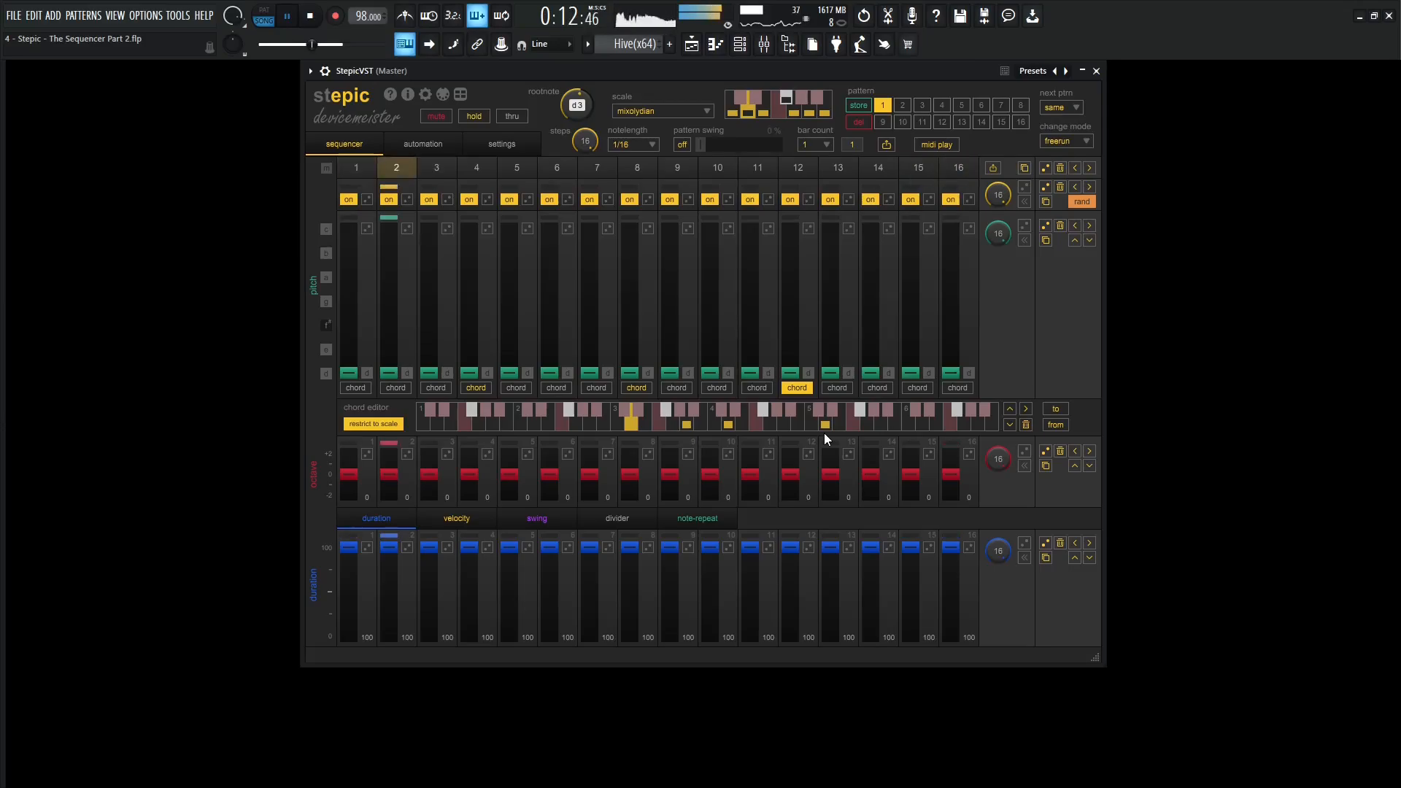
key(space)
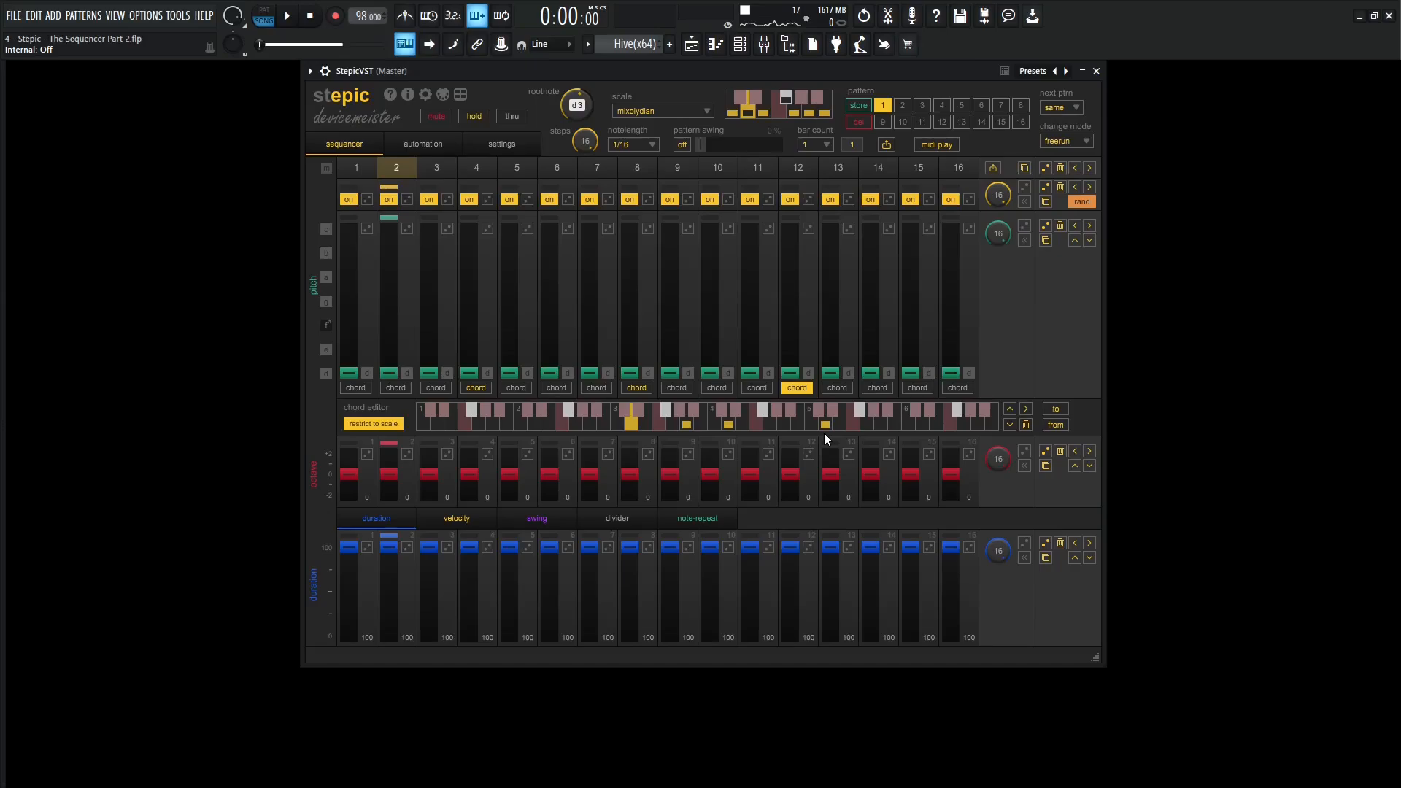
- Cycle through the pattern's available chords for step 15, settle on step 8's A and D chord, and play the pattern
click(923, 388)
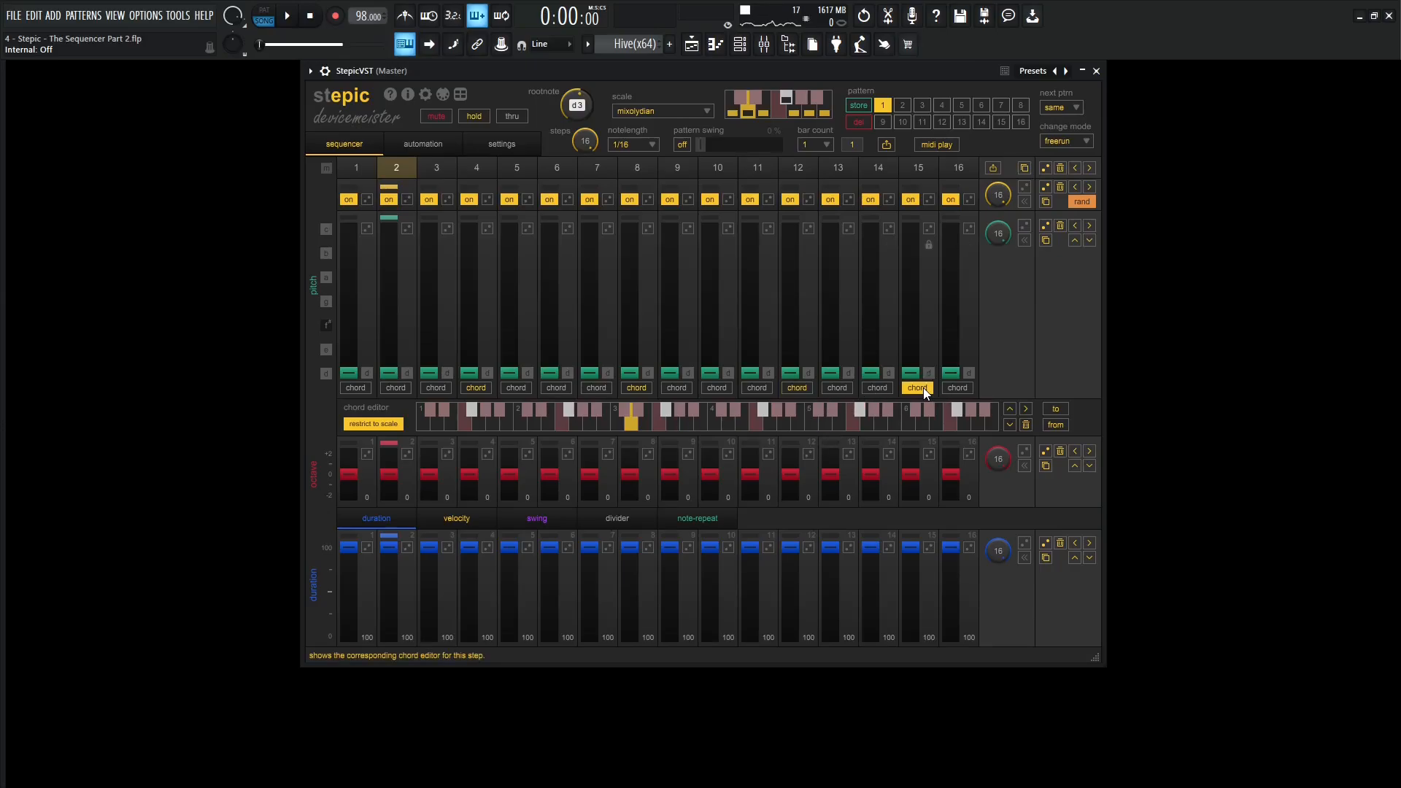
click(1026, 410)
click(1026, 410)
click(1026, 410)
click(1026, 409)
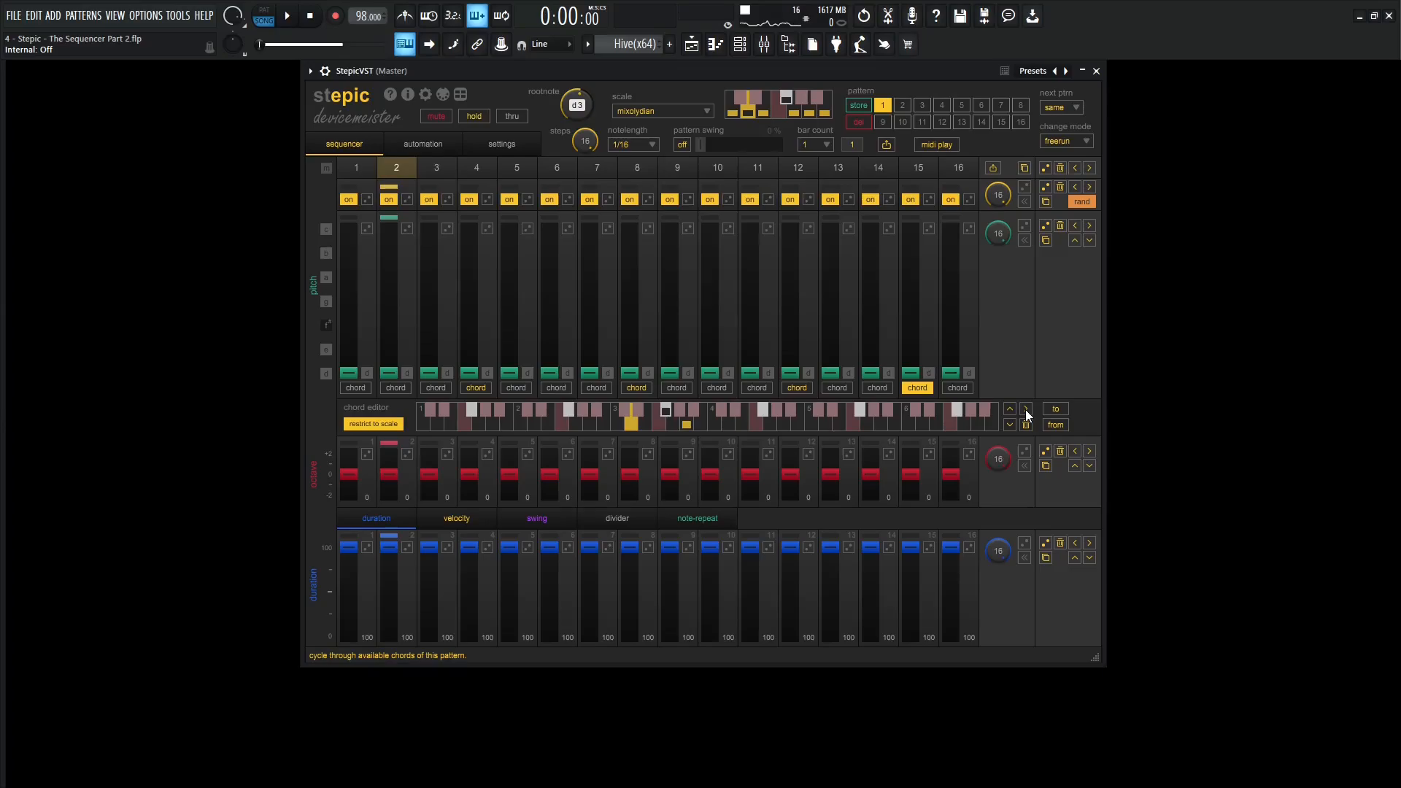
click(1026, 410)
click(1026, 410)
click(1026, 409)
click(1025, 409)
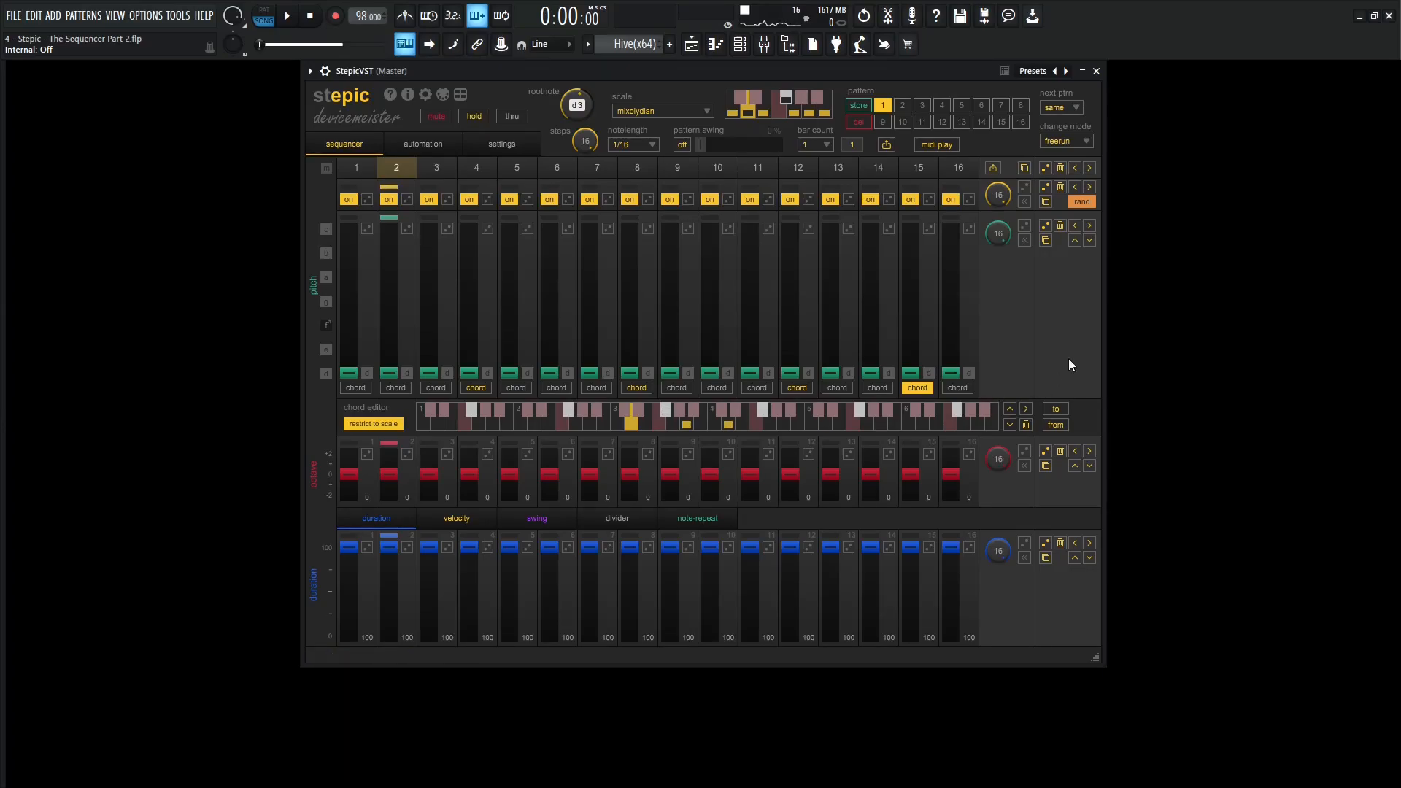
key(space)
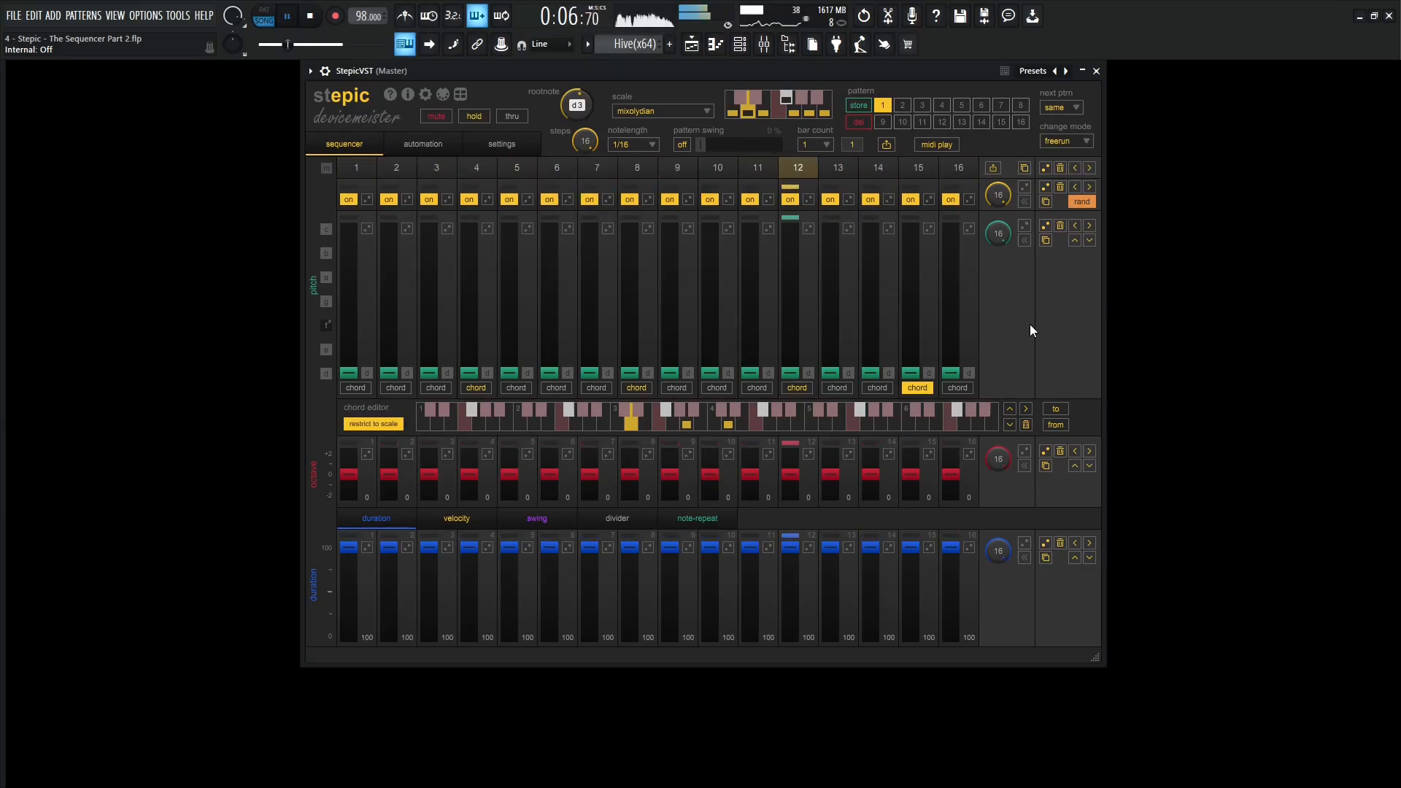
key(space)
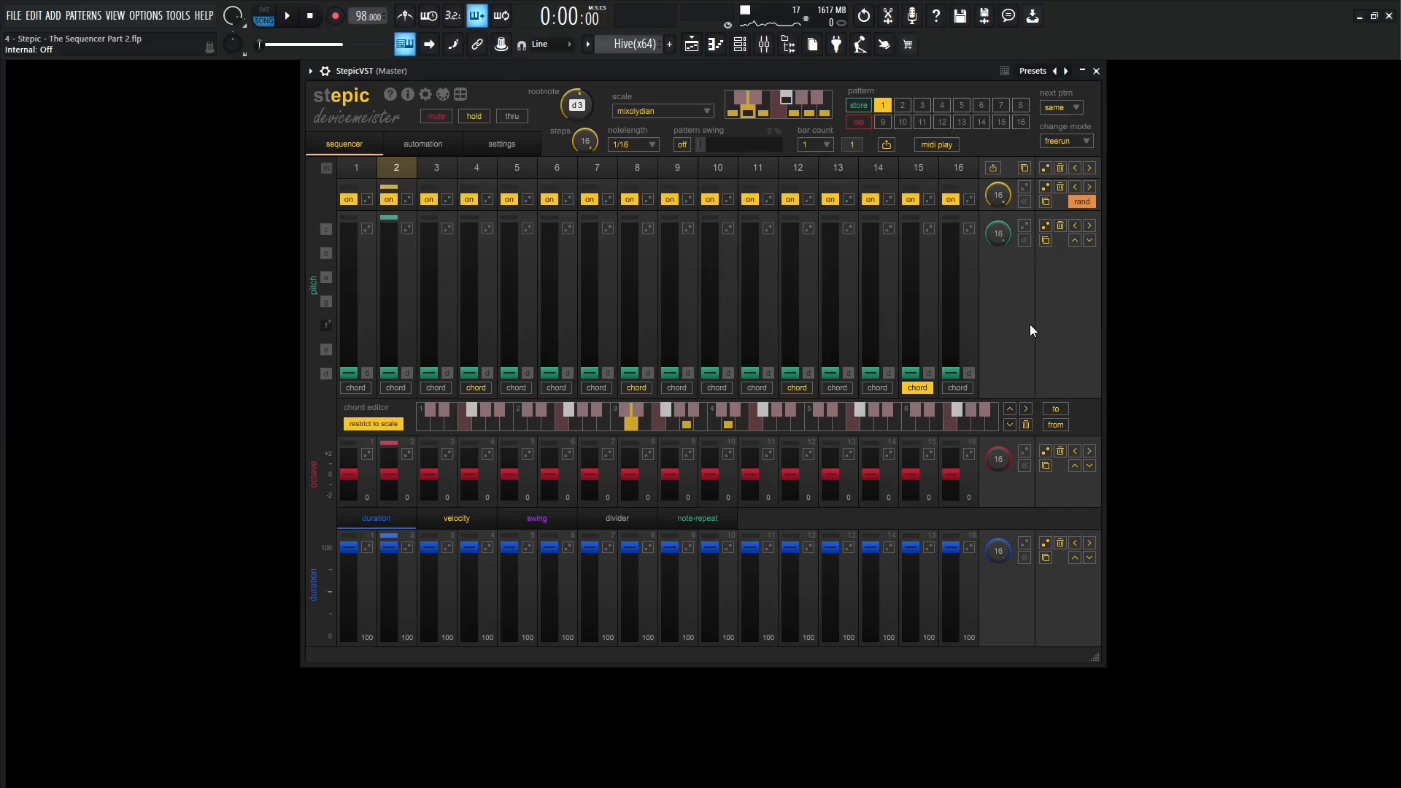
- Invert step 8's chord downward twice and play the pattern
click(636, 387)
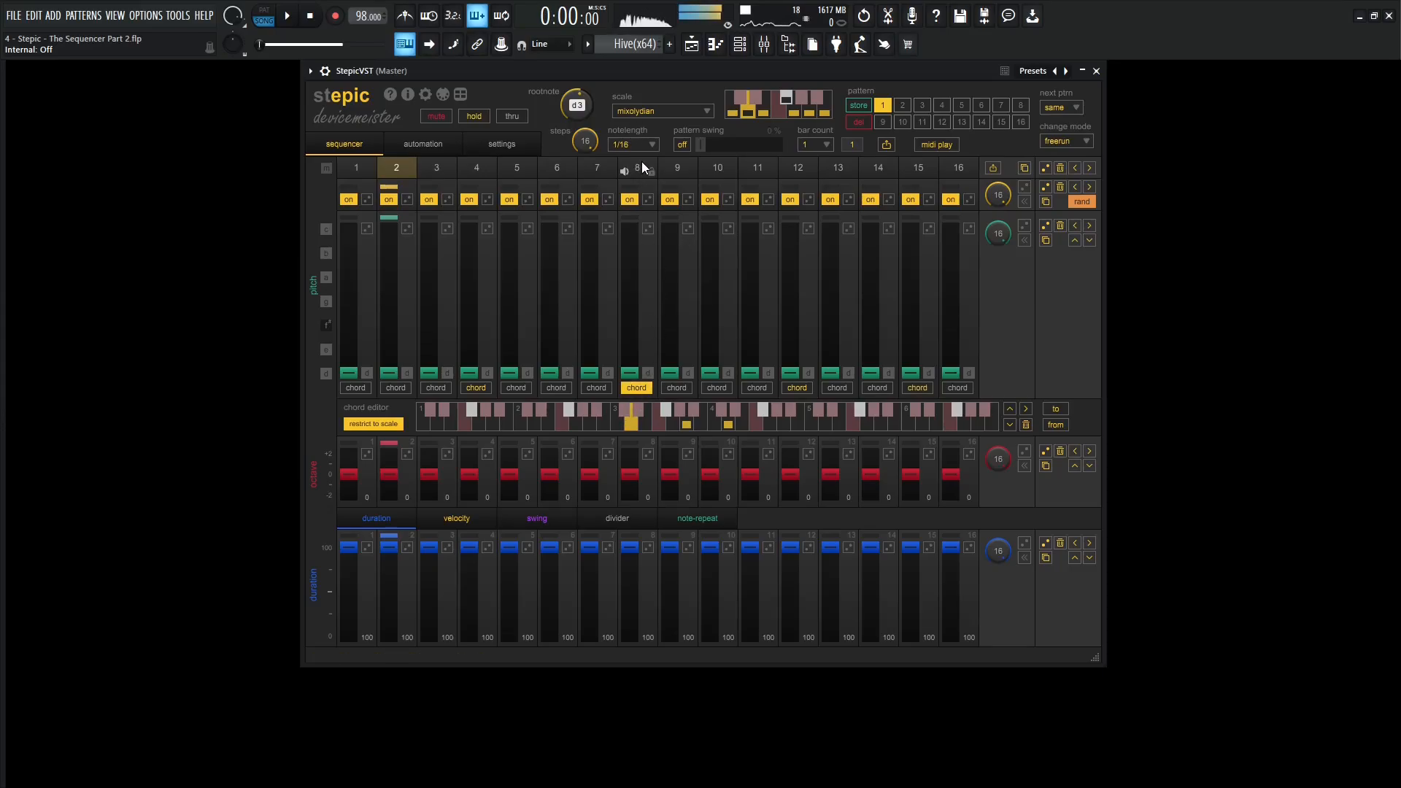
click(1009, 425)
click(1009, 425)
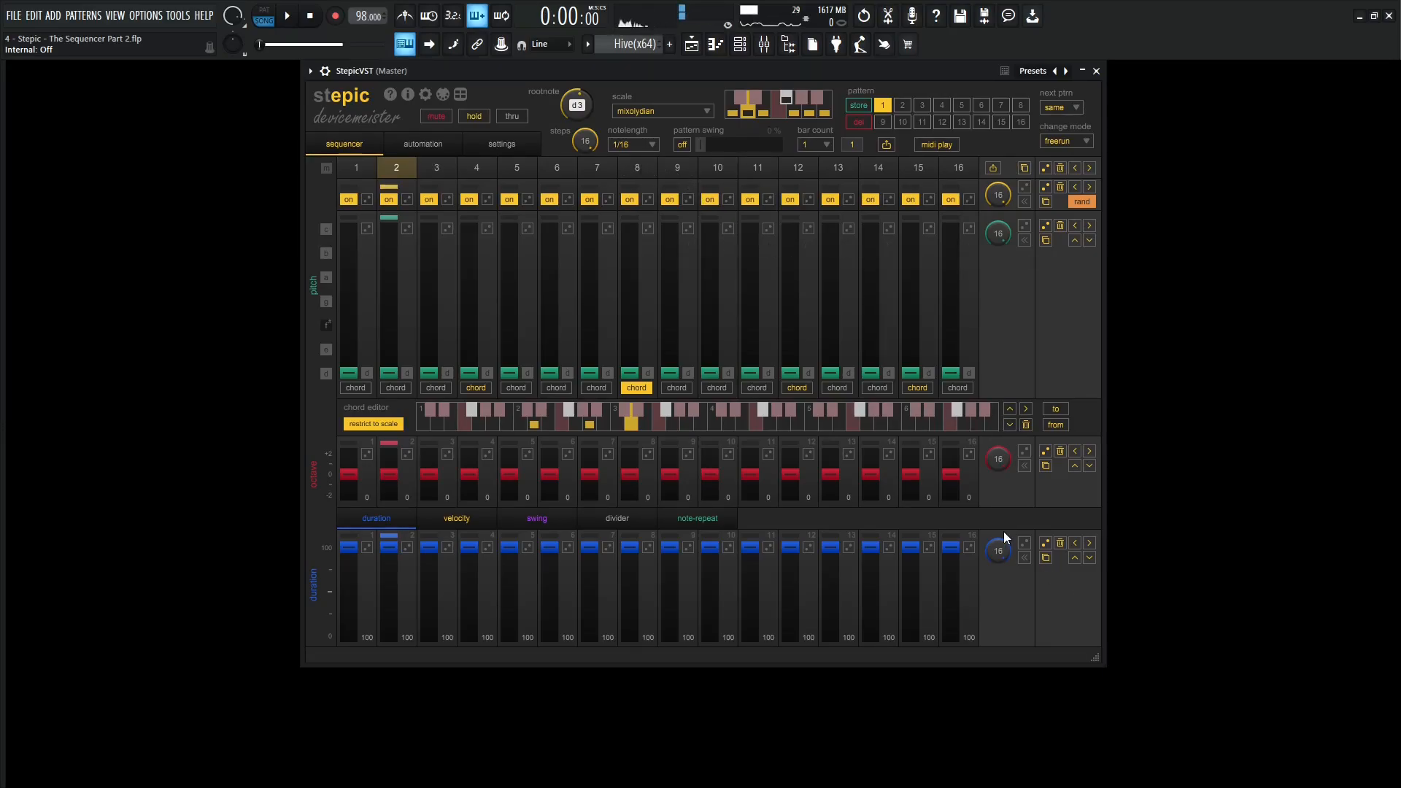
key(space)
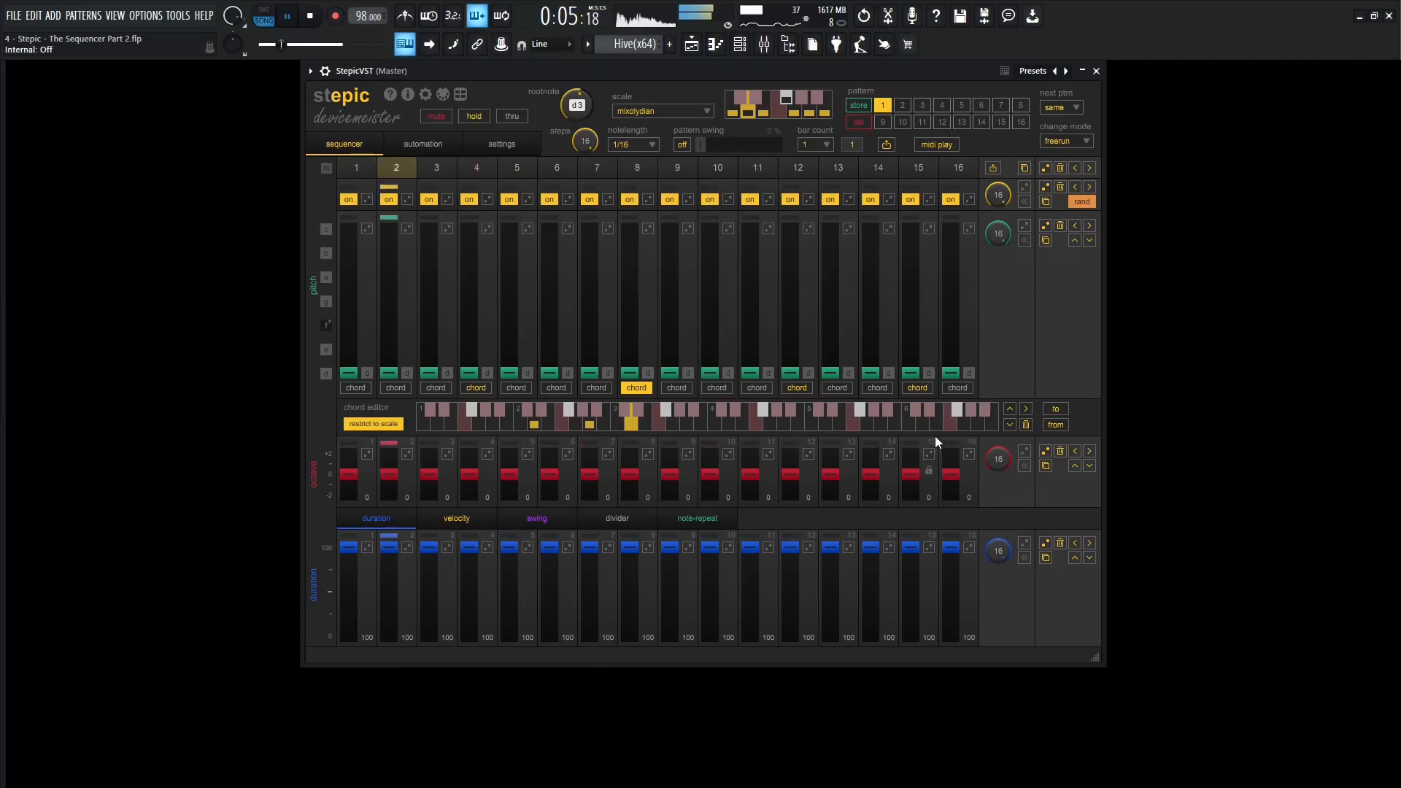
key(space)
- Invert step 8's chord upward once and listen to the pattern again
click(1009, 409)
key(space)
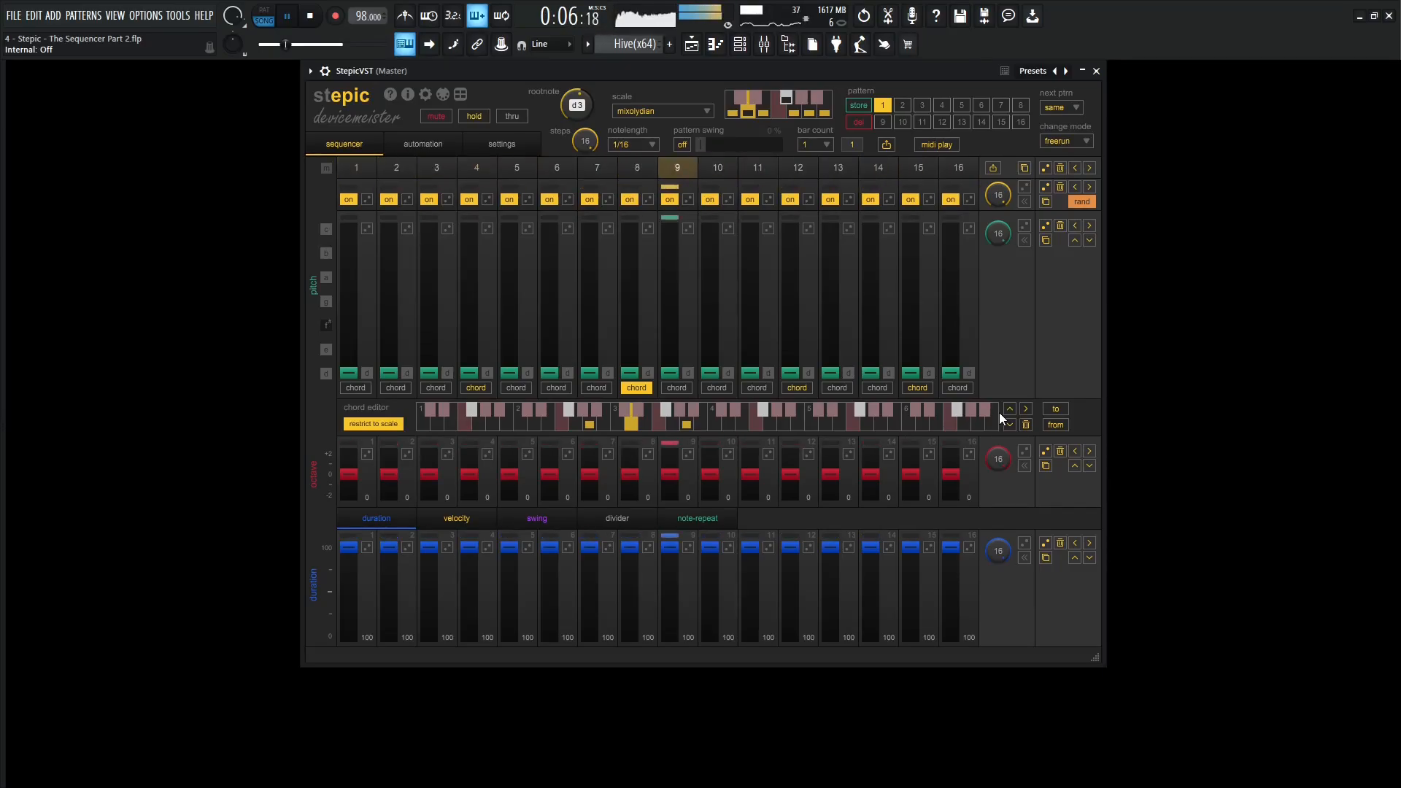
key(space)
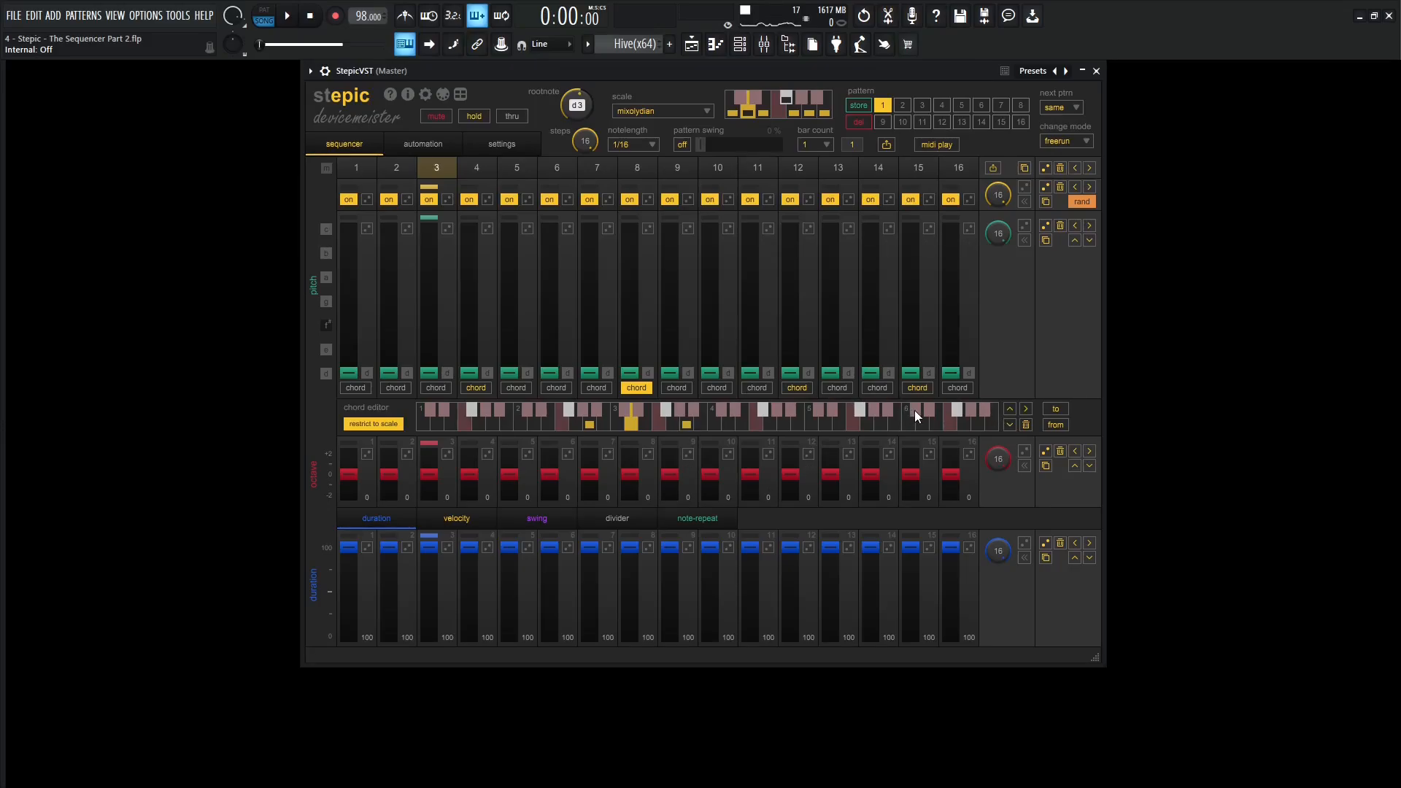
- Clear the chord on step 15 and play the pattern
click(918, 387)
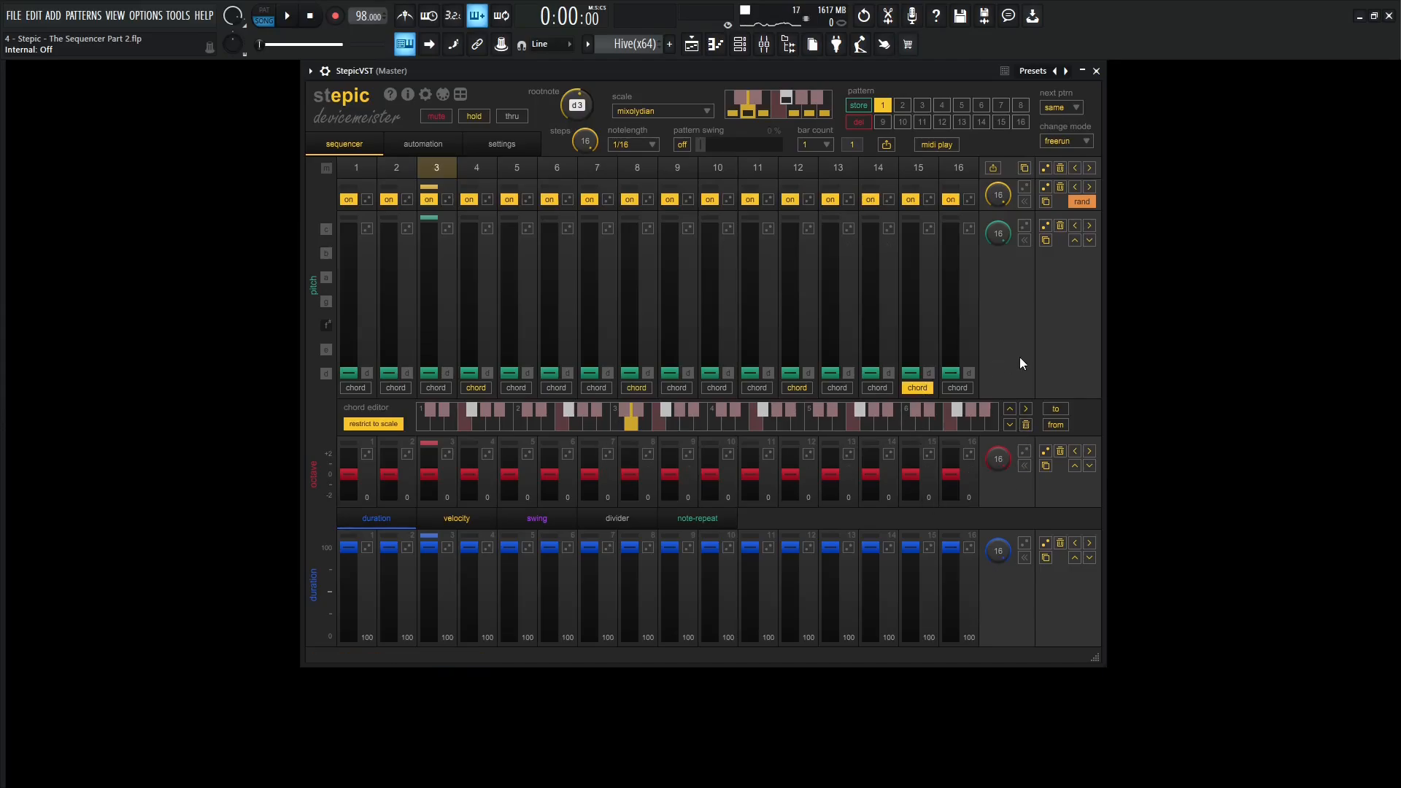
key(space)
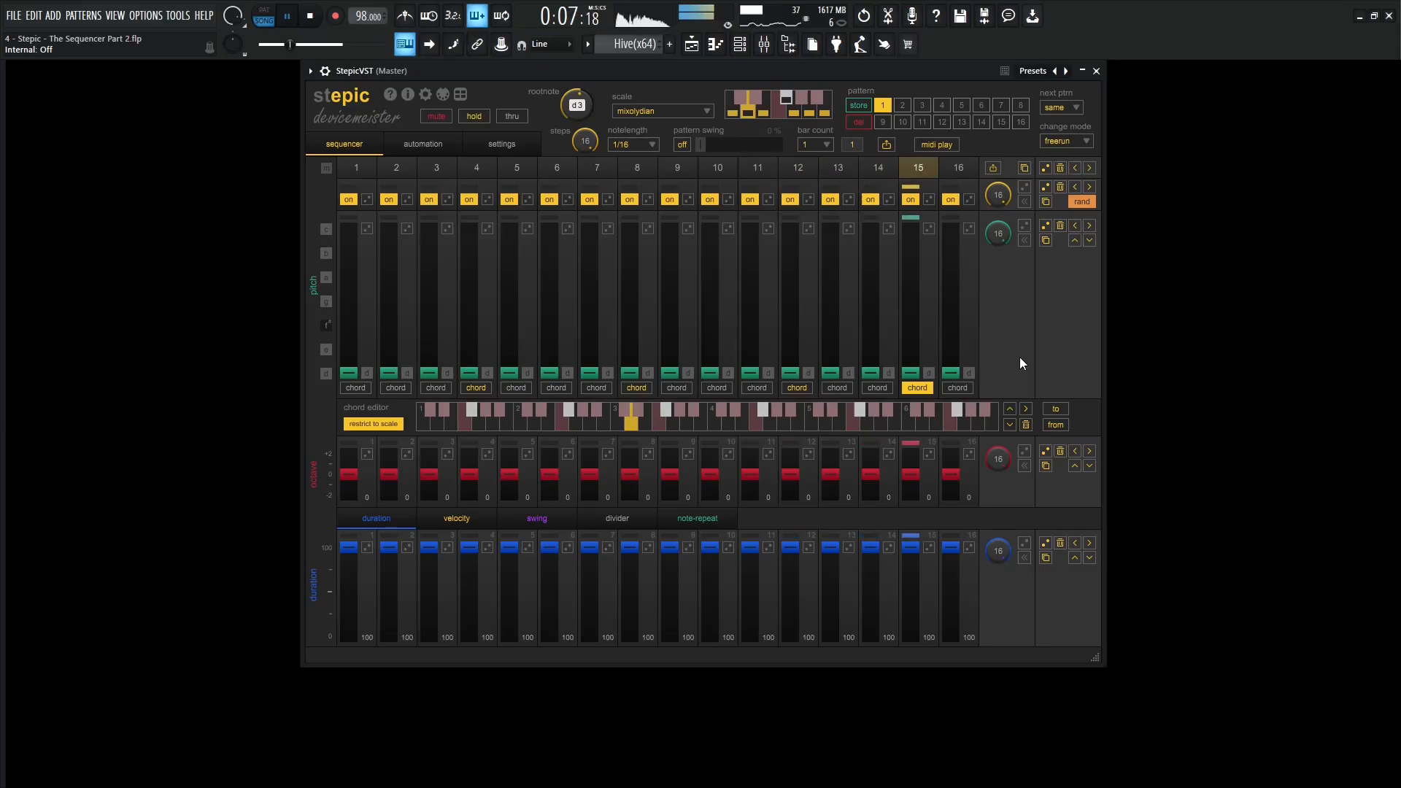
key(space)
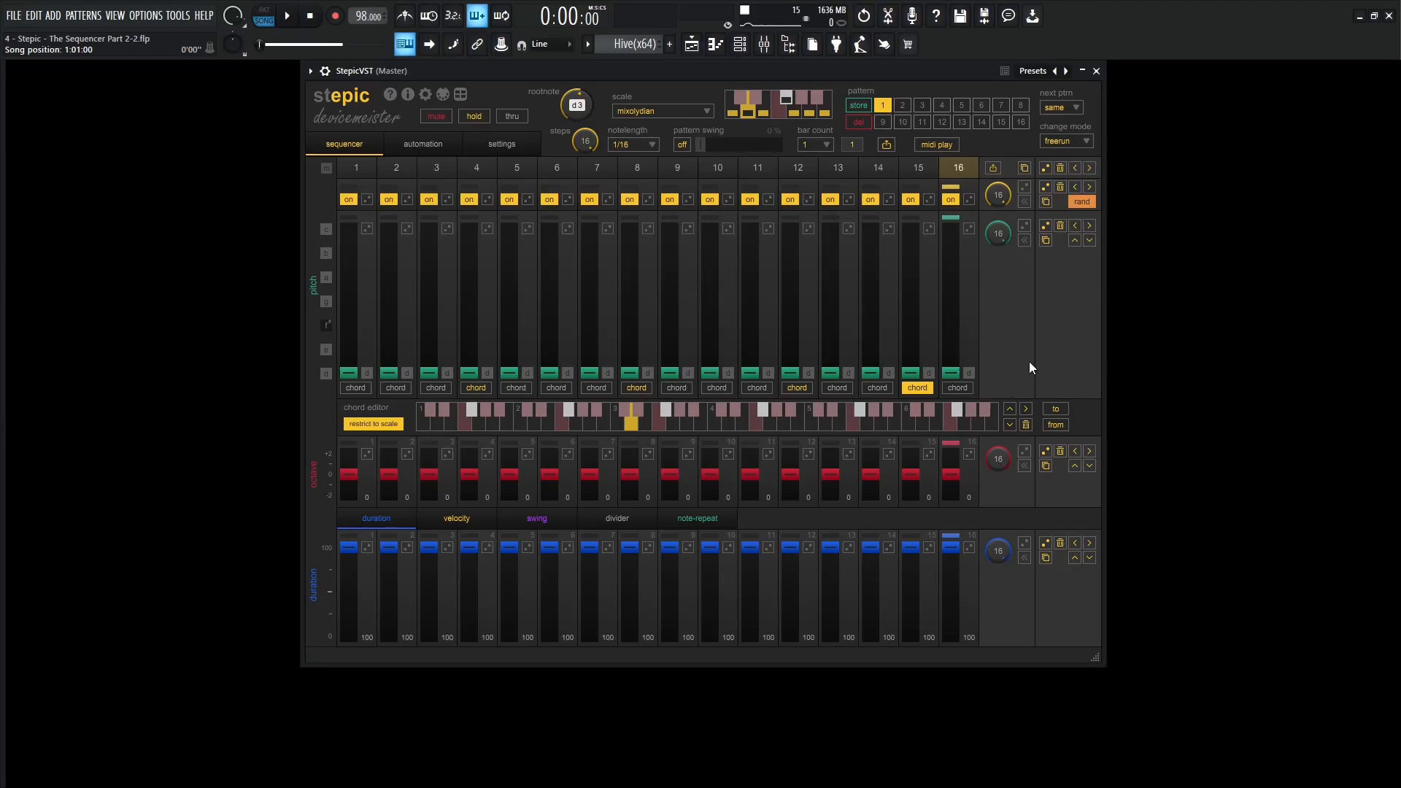
- Copy step 4's chord to steps 2 and 5 and check the chord on both steps
click(479, 386)
click(1054, 410)
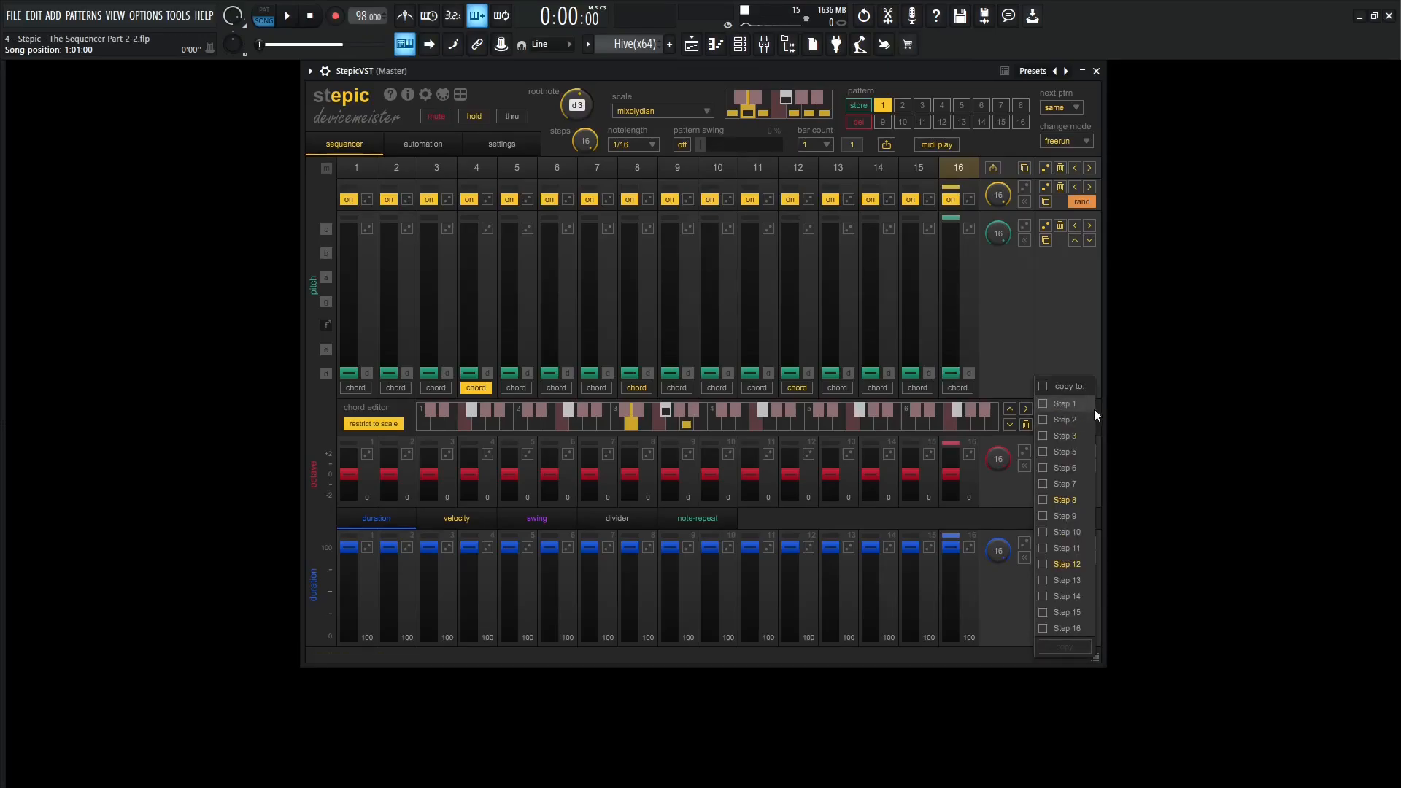
click(1046, 421)
click(1042, 452)
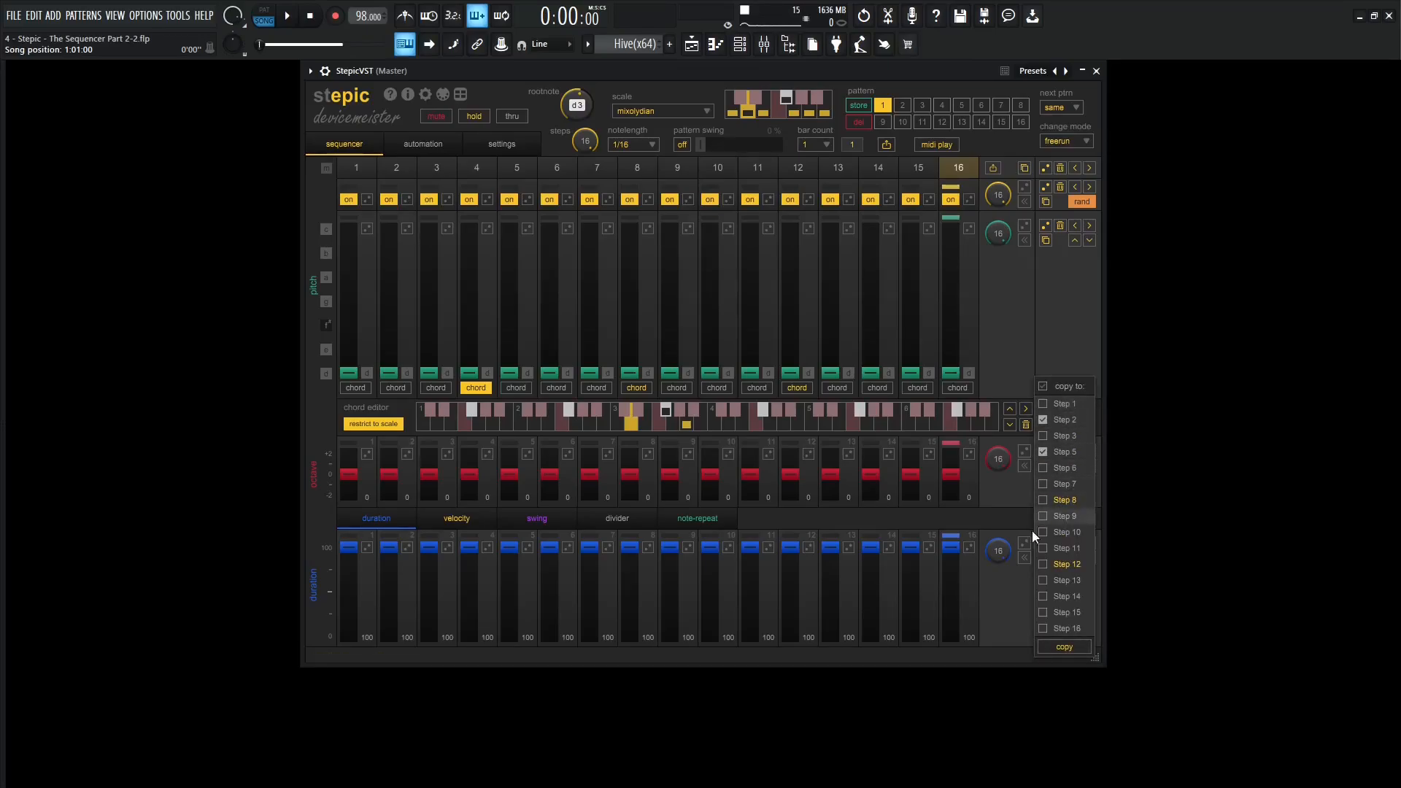
click(1063, 647)
click(405, 391)
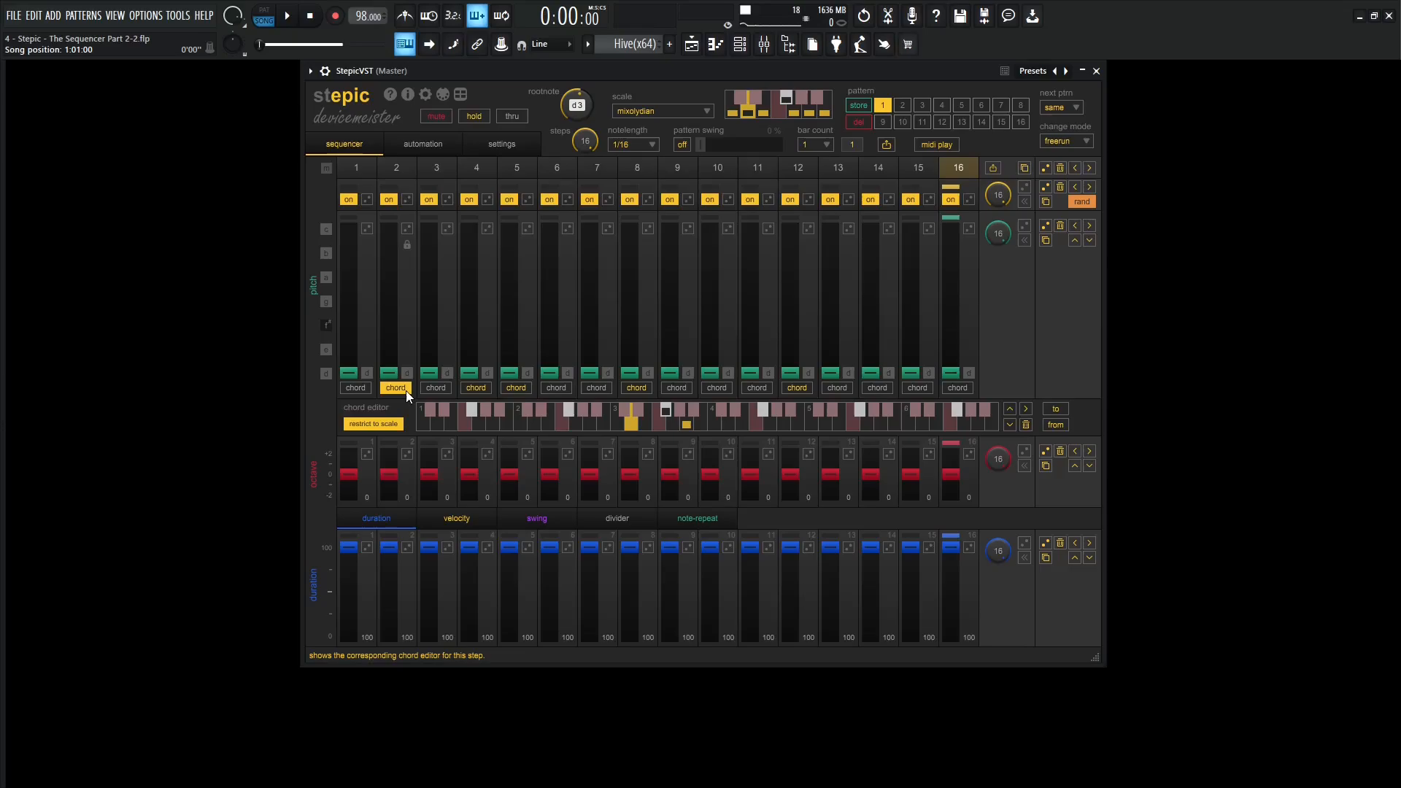
click(515, 388)
- Copy step 8's chord into step 9 and compare the two steps' chords
click(672, 386)
click(1055, 425)
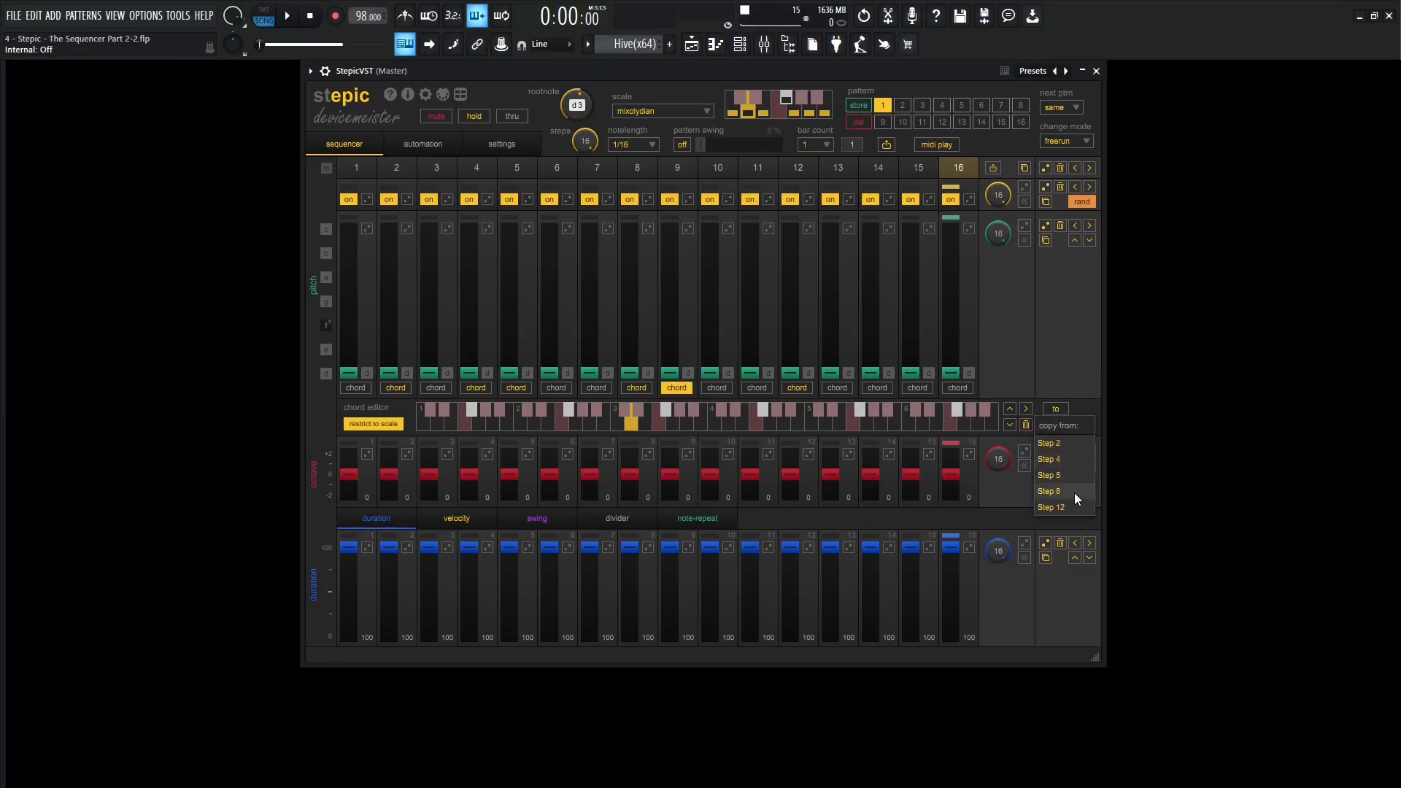
click(1075, 493)
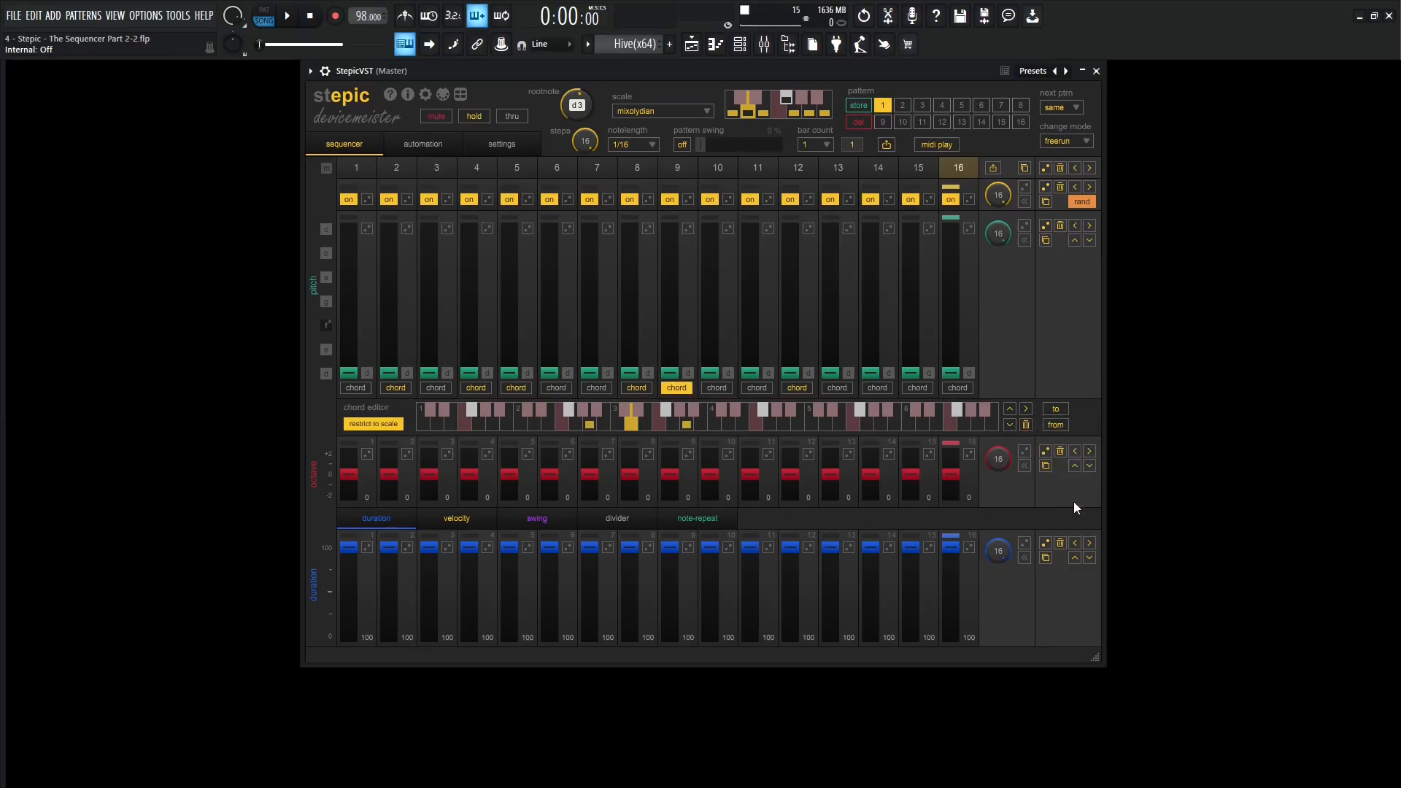
click(642, 384)
click(678, 388)
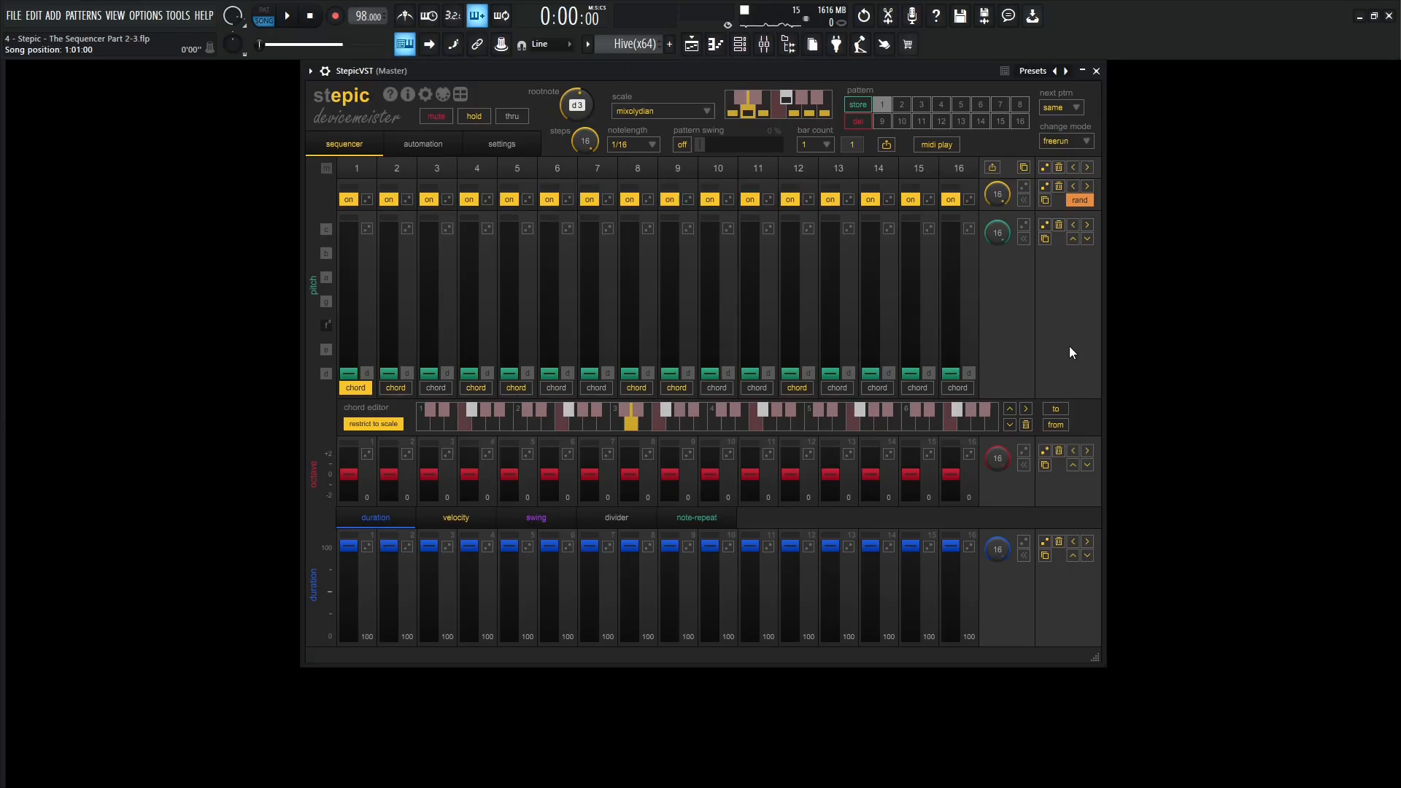
- Delete pattern 1 and set its root note to D3 with the mixolydian scale
click(858, 121)
click(881, 106)
scroll(586, 94, up, 2)
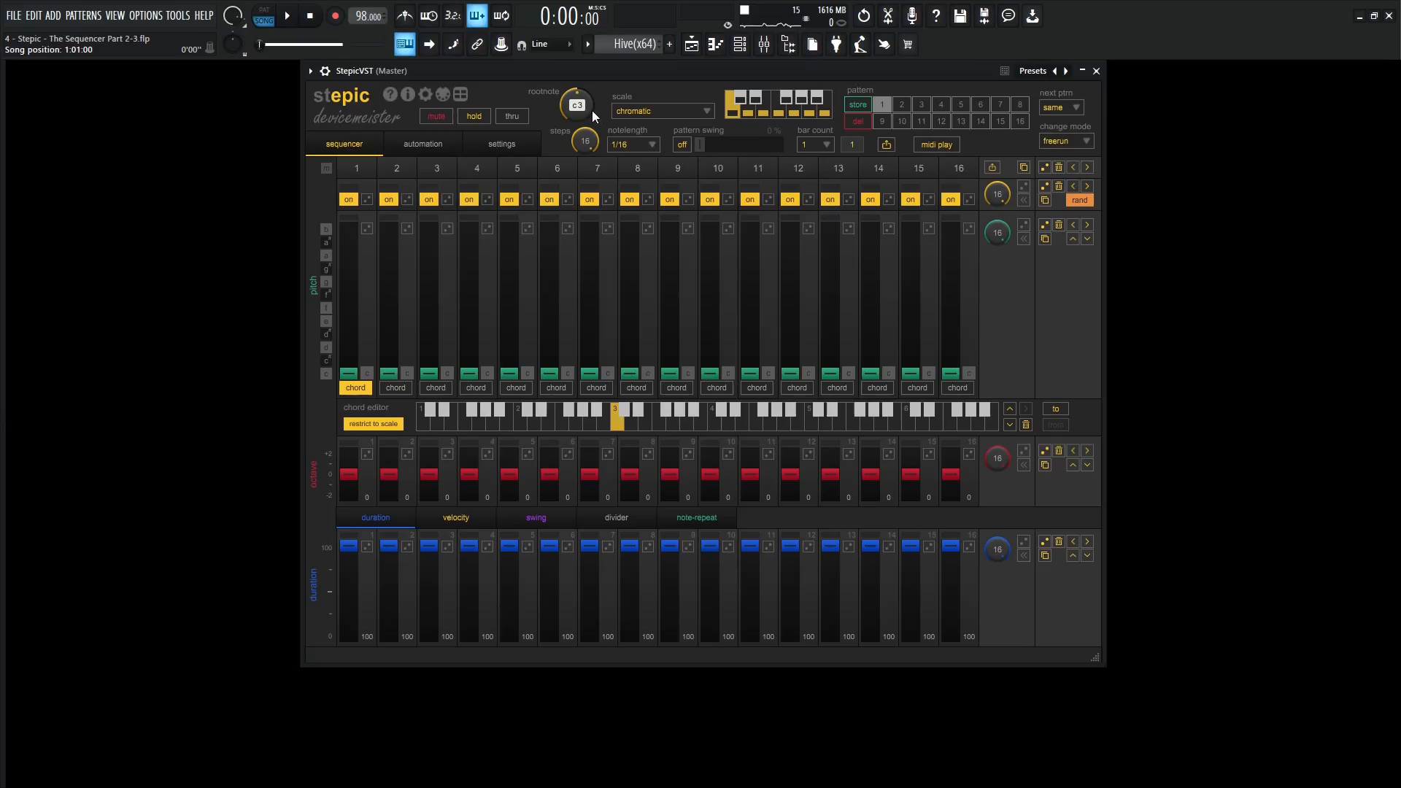
click(636, 111)
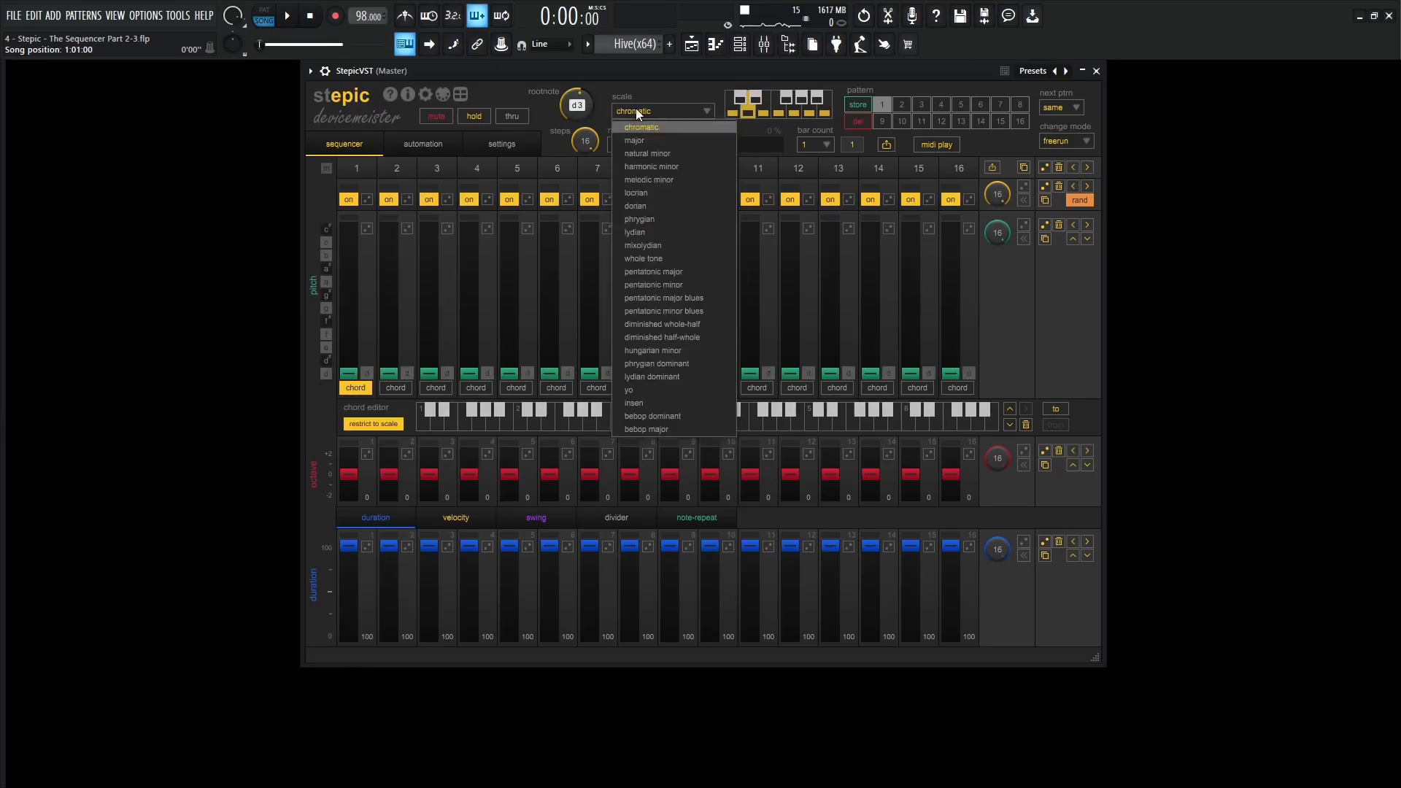
click(658, 245)
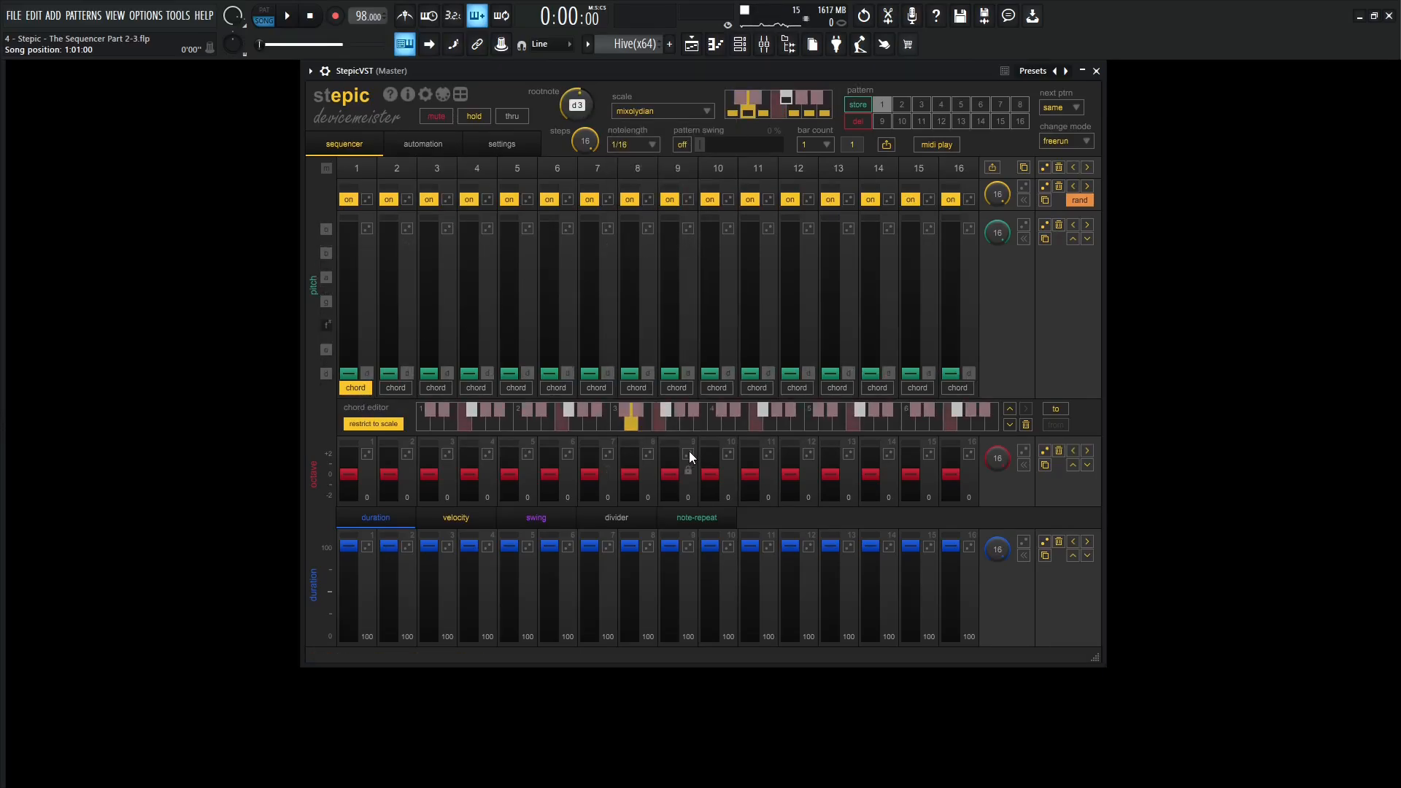
- Shorten the pattern to 12 steps and copy step 1's chord to steps 3, 5, 7 and 9
key(space)
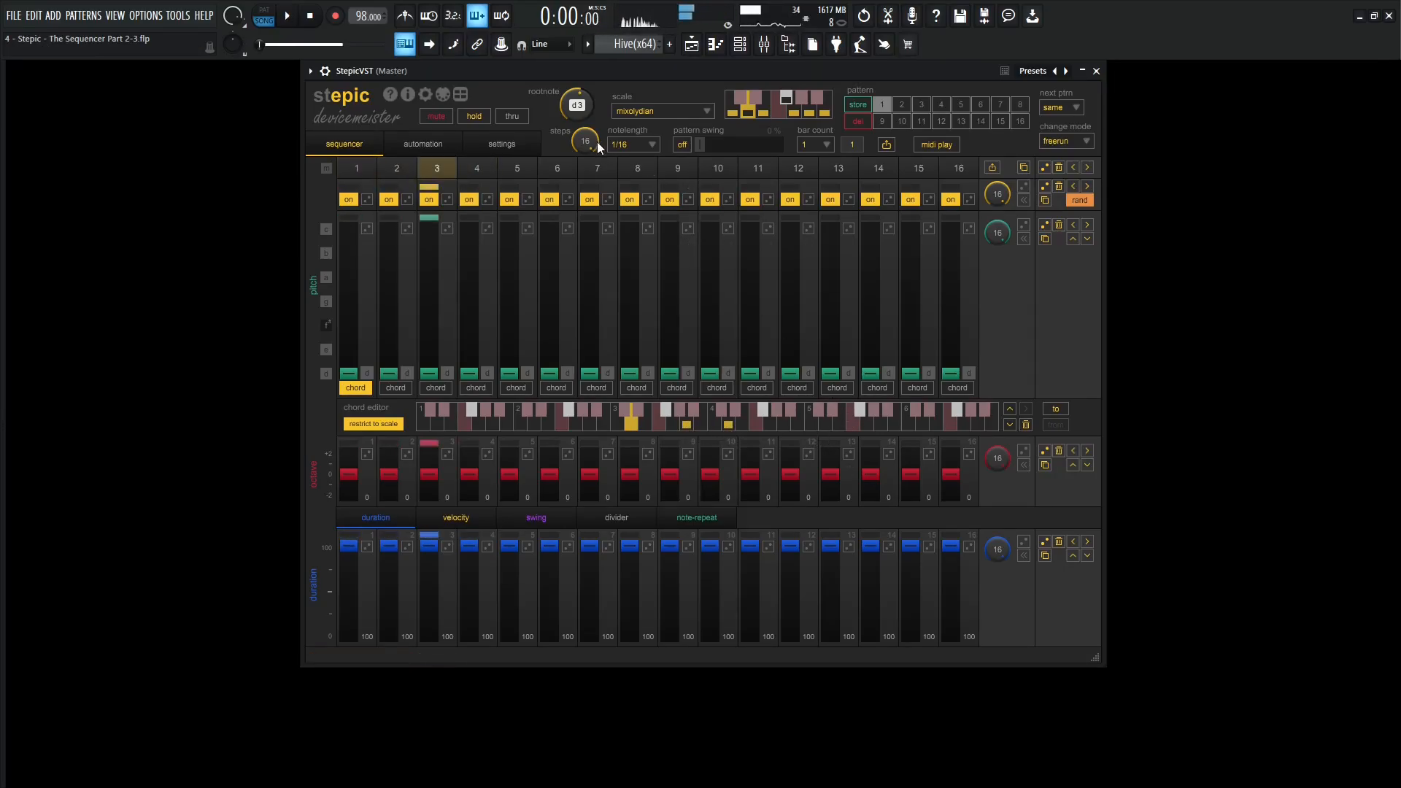
drag(597, 143, 598, 194)
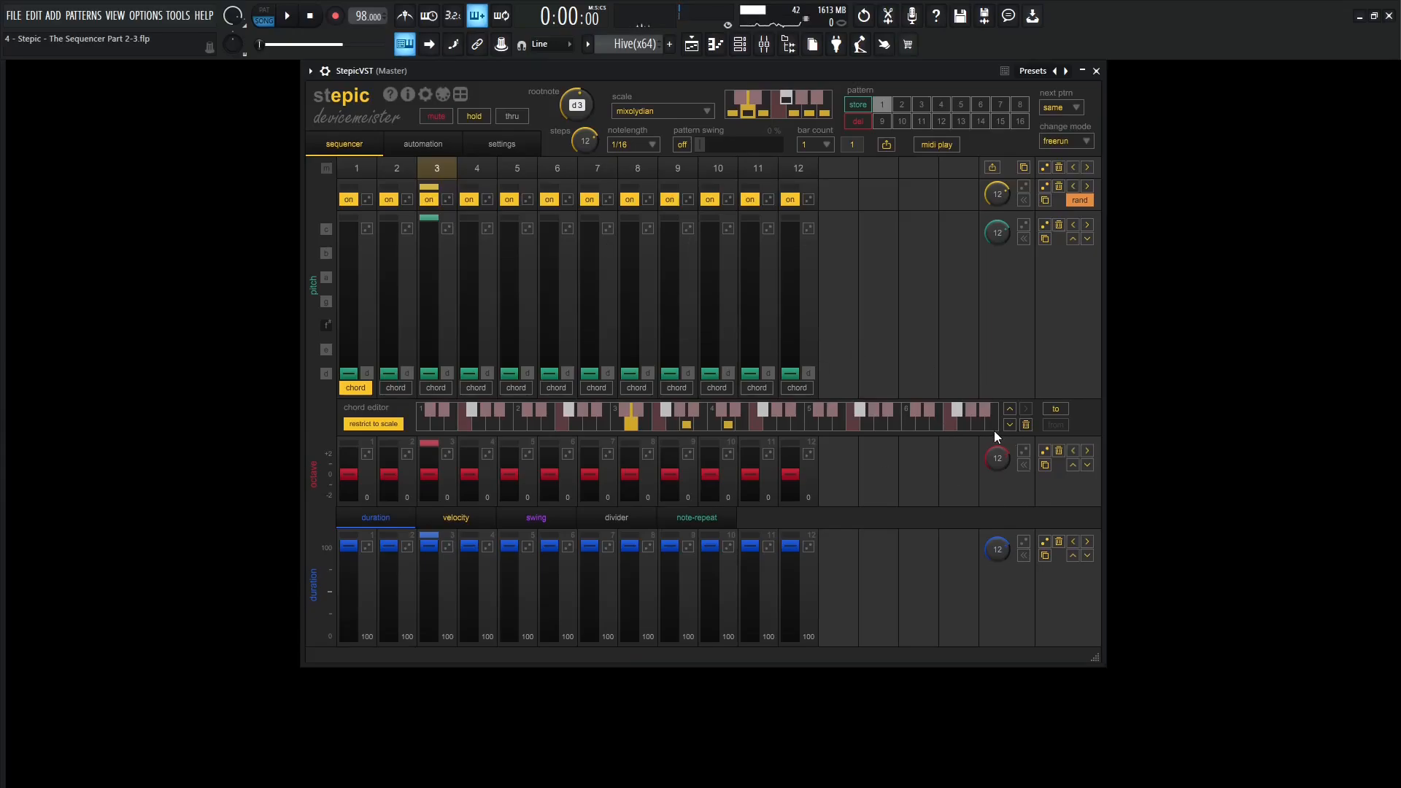
click(1055, 409)
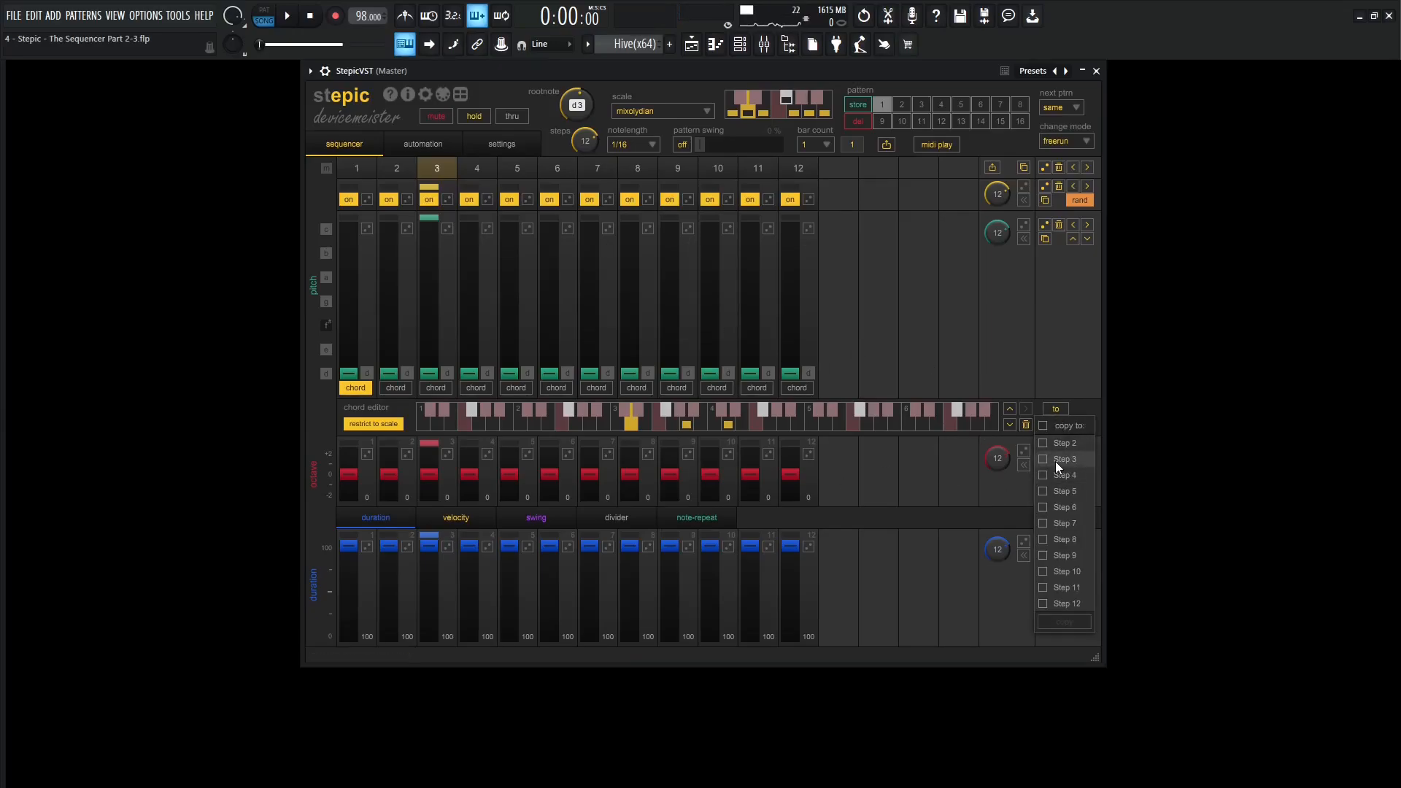
click(1055, 460)
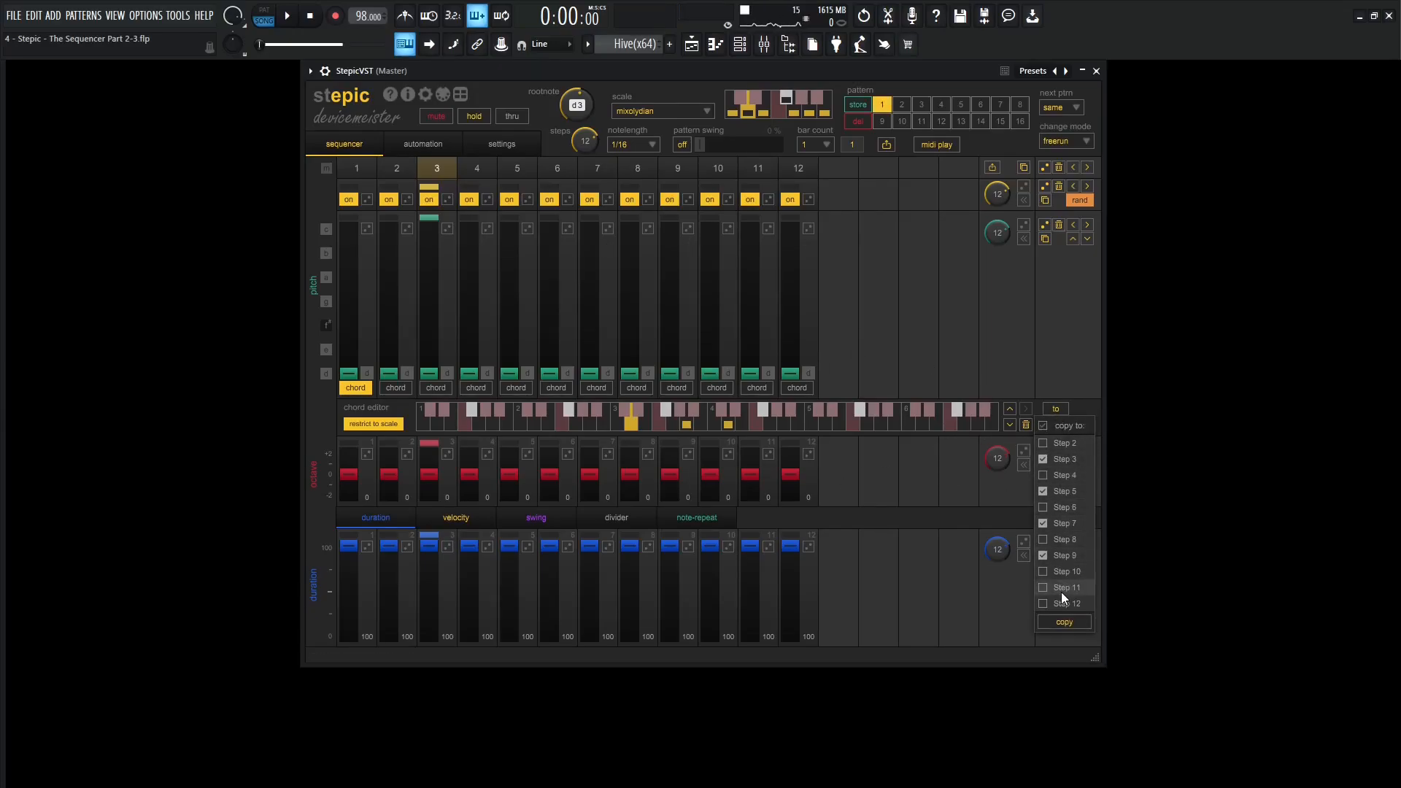
click(1064, 622)
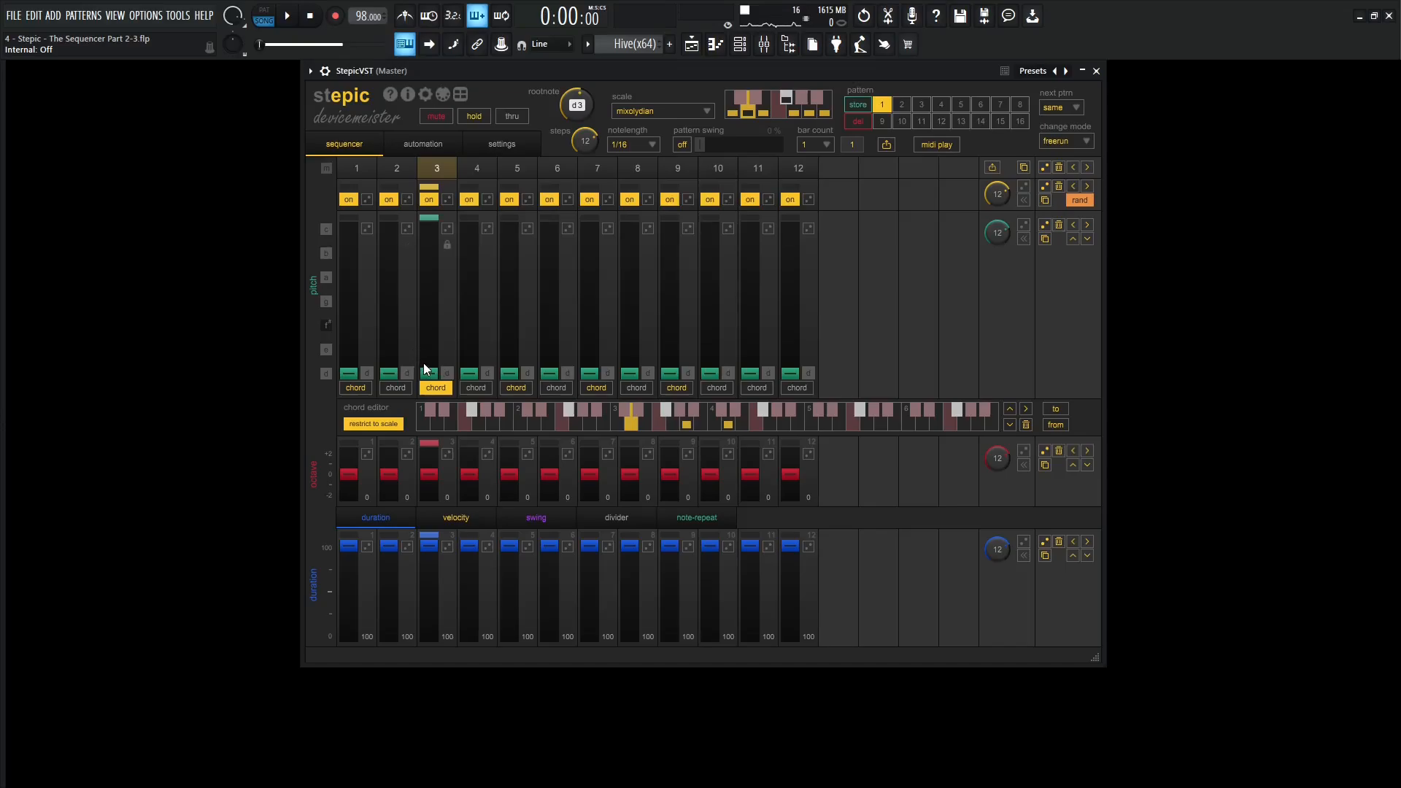
- Raise the pitch of step 3 to E, step 5 to F#, step 7 to G and step 9 to A, and play the pattern
drag(428, 372, 504, 332)
drag(597, 374, 589, 309)
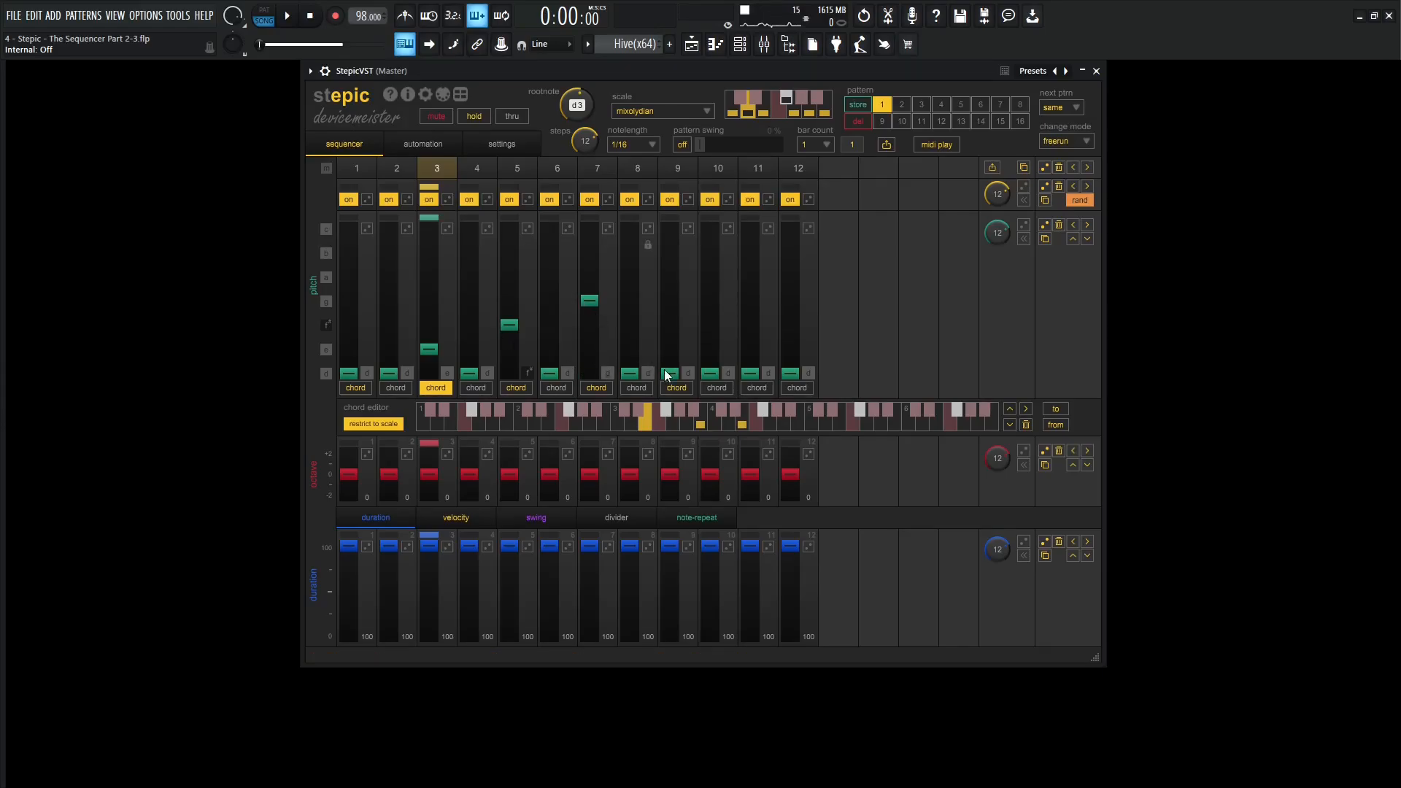
drag(663, 369, 668, 285)
key(space)
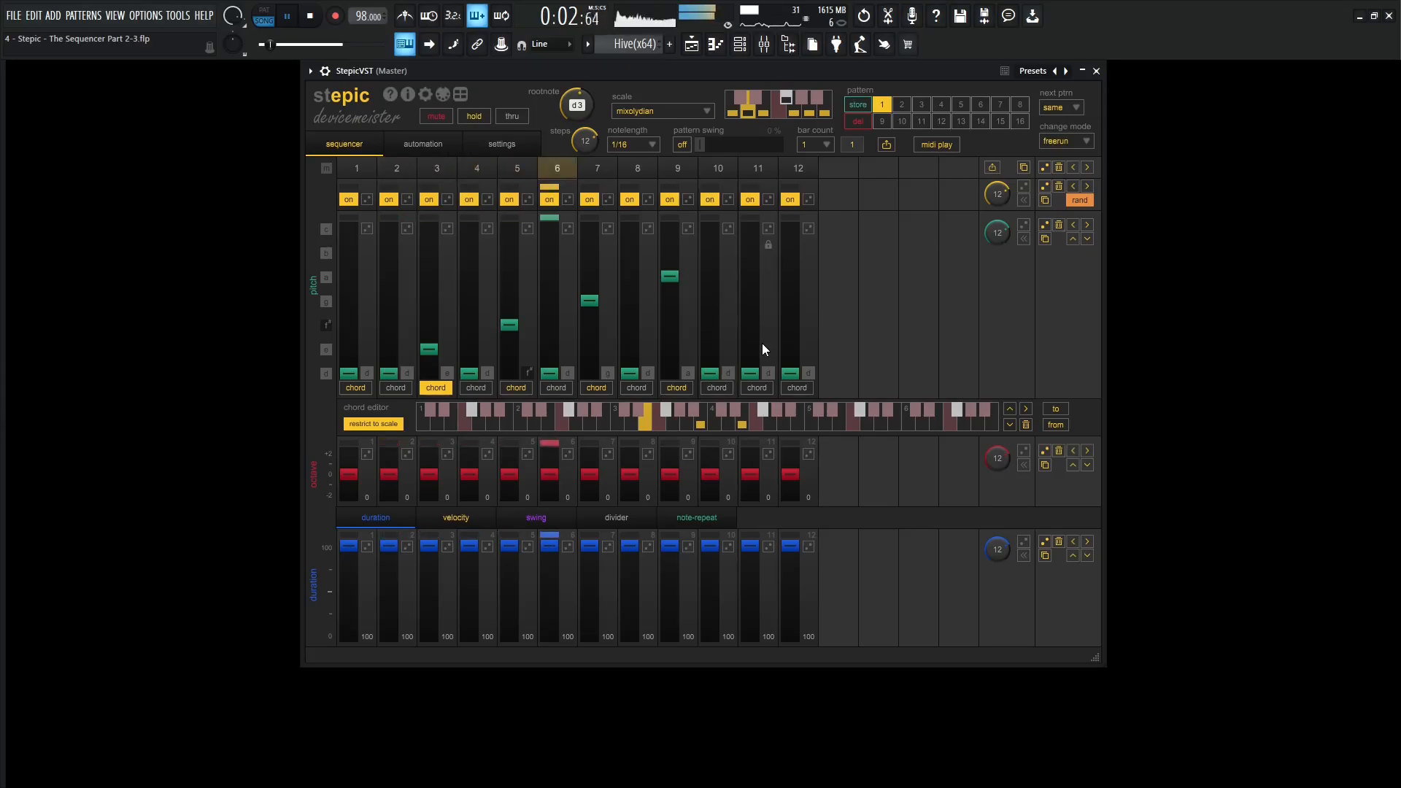
key(space)
- Show the channel rack and export the pattern as MIDI to an instrument channel
key(F6)
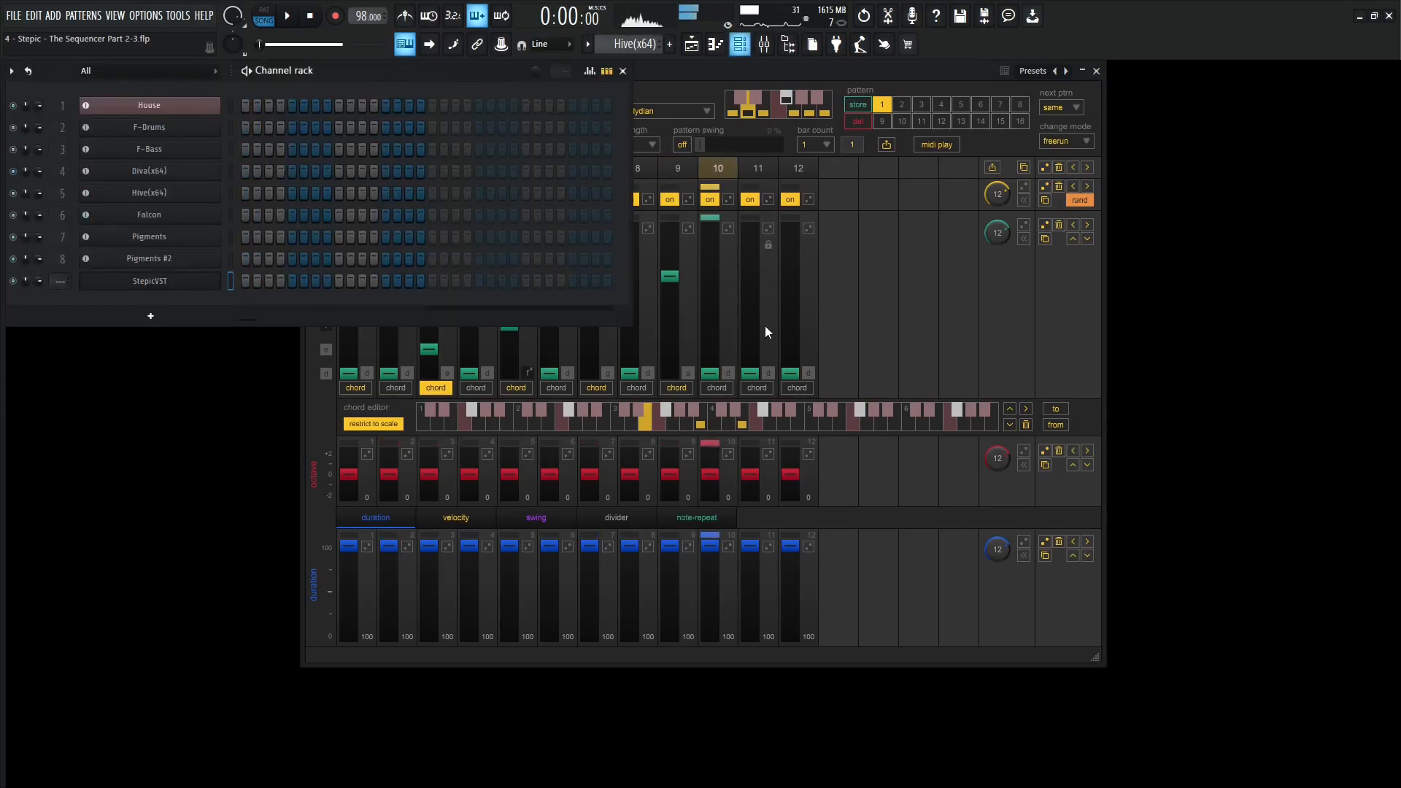
click(888, 145)
drag(181, 221, 172, 196)
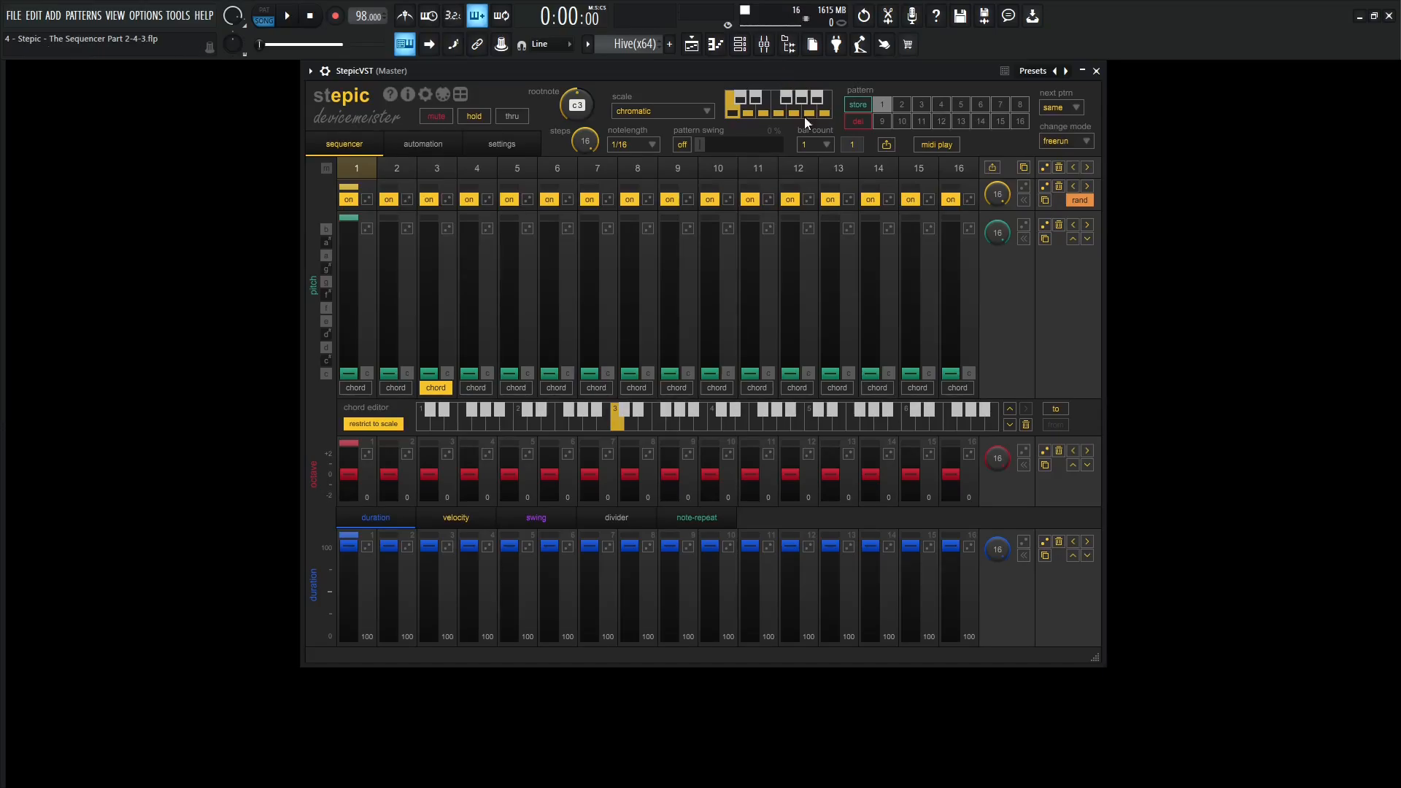
- Randomize all values of the whole sequencer tab and review the velocity, swing, divider and note-repeat lanes
click(1045, 167)
click(1045, 167)
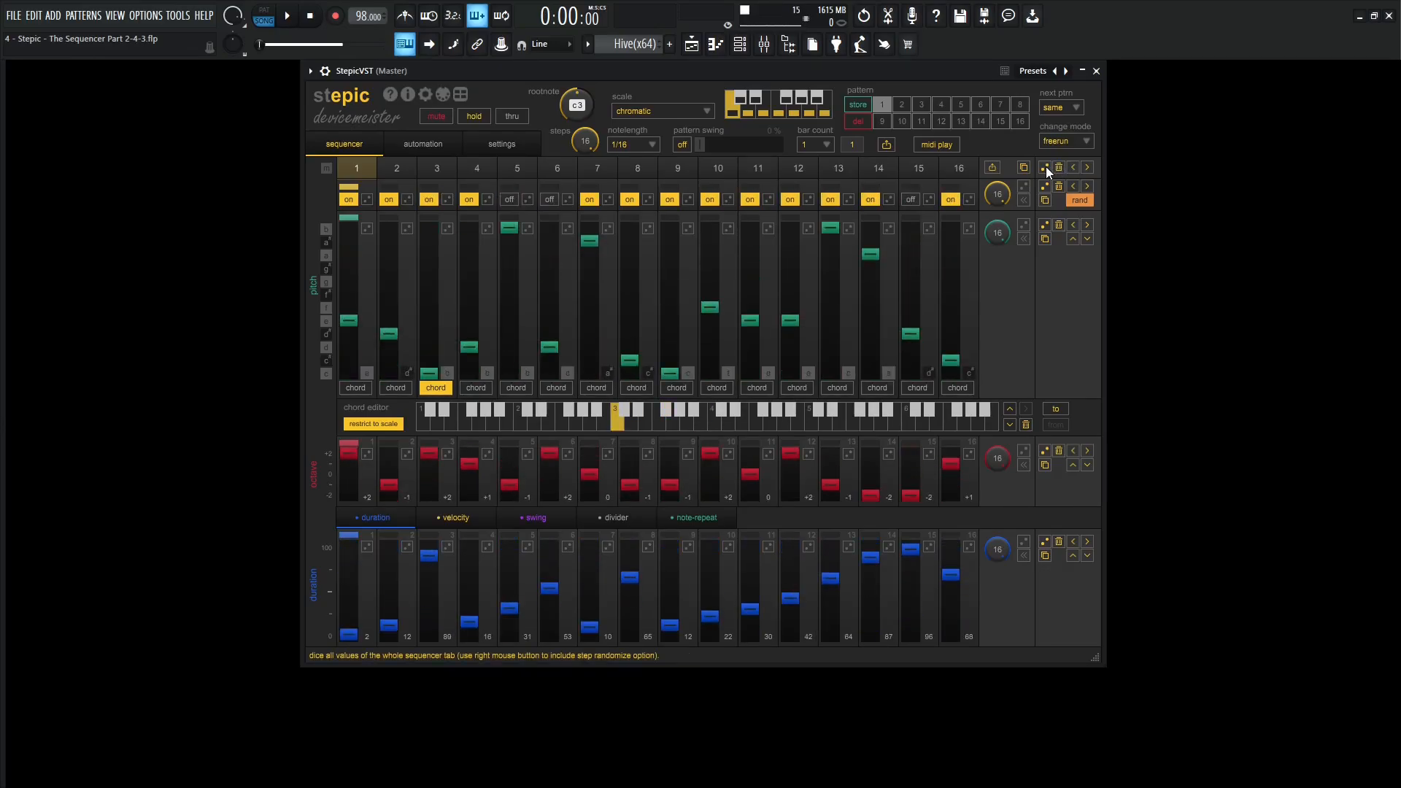
click(460, 515)
click(536, 517)
click(616, 517)
click(695, 518)
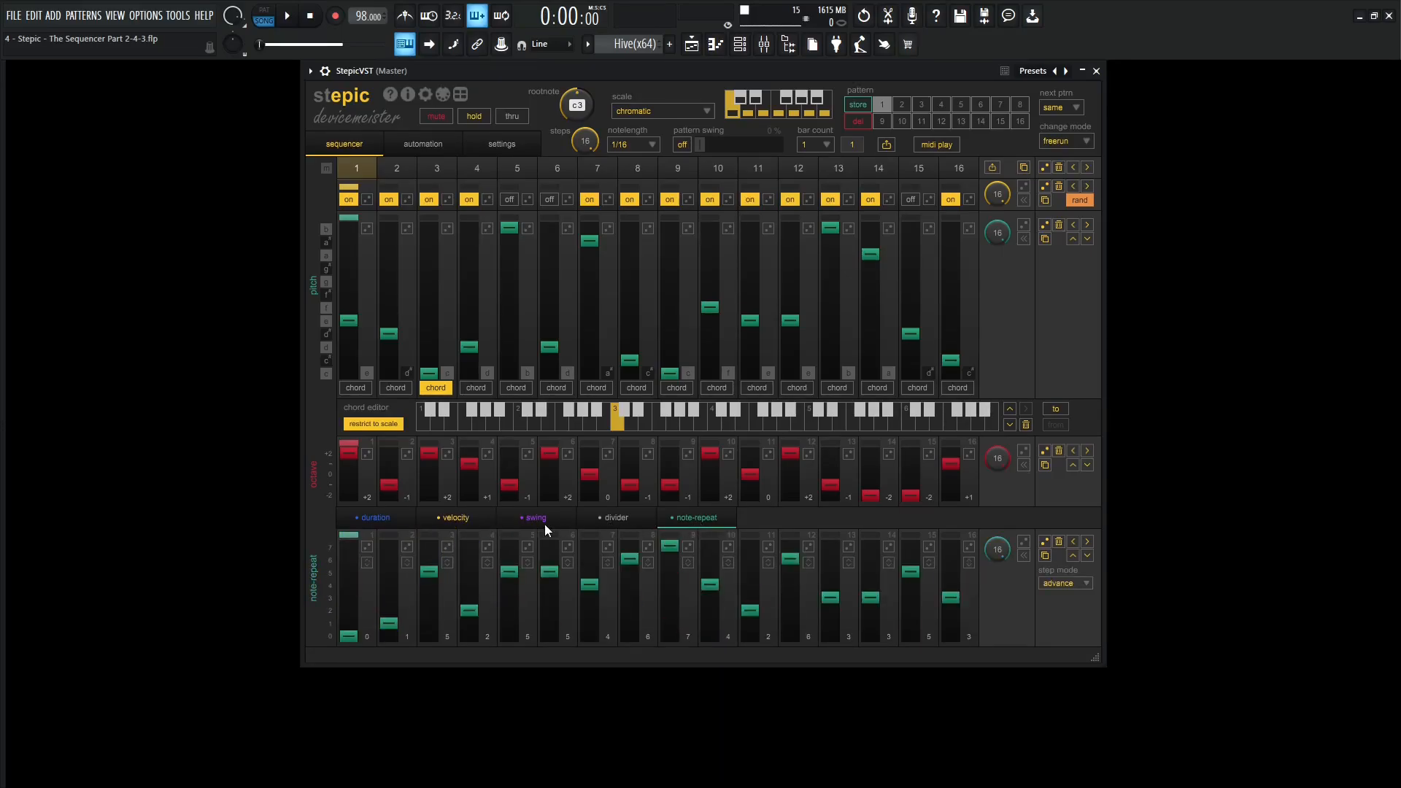
click(453, 518)
click(405, 519)
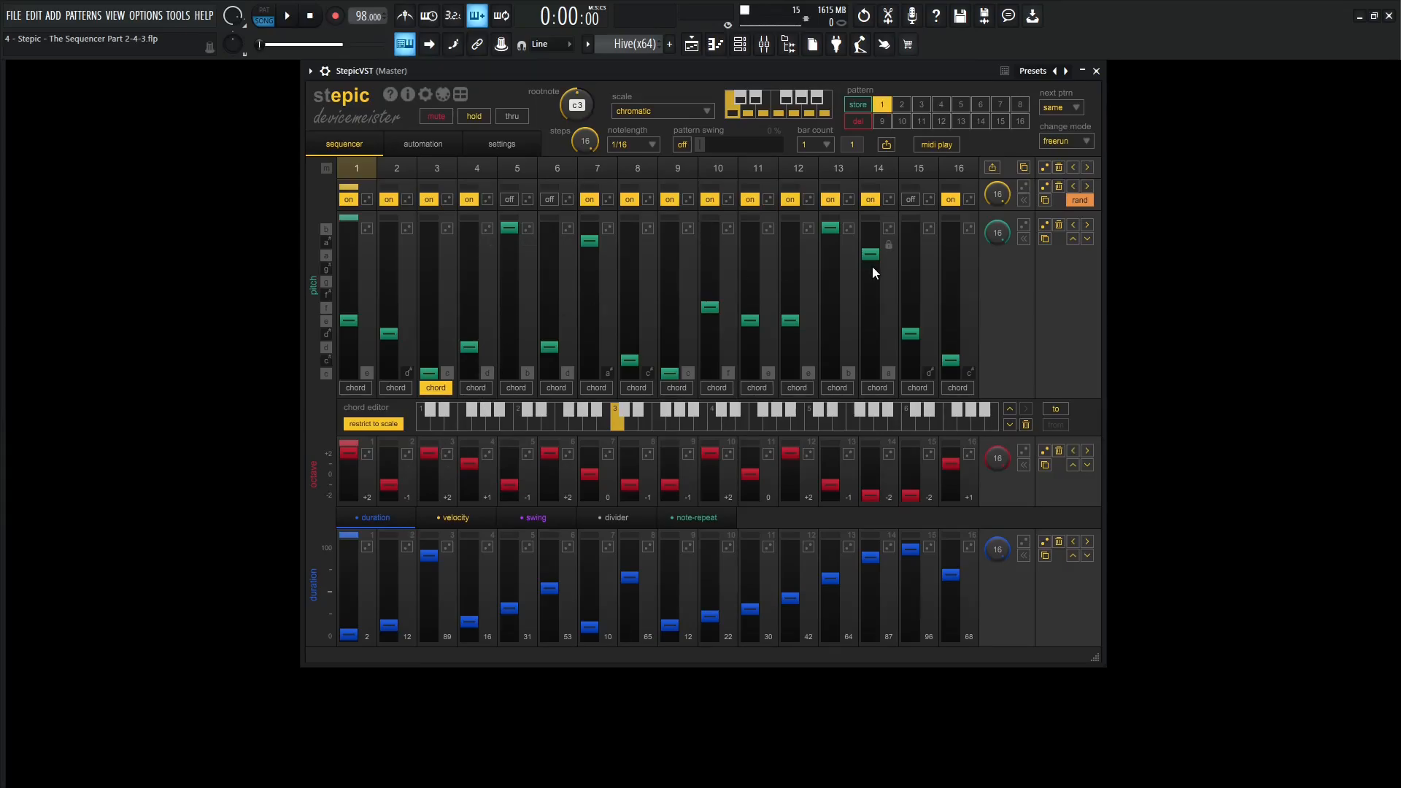
- Randomize the whole sequencer tab including the step randomize options, and clear its values
click(1045, 168)
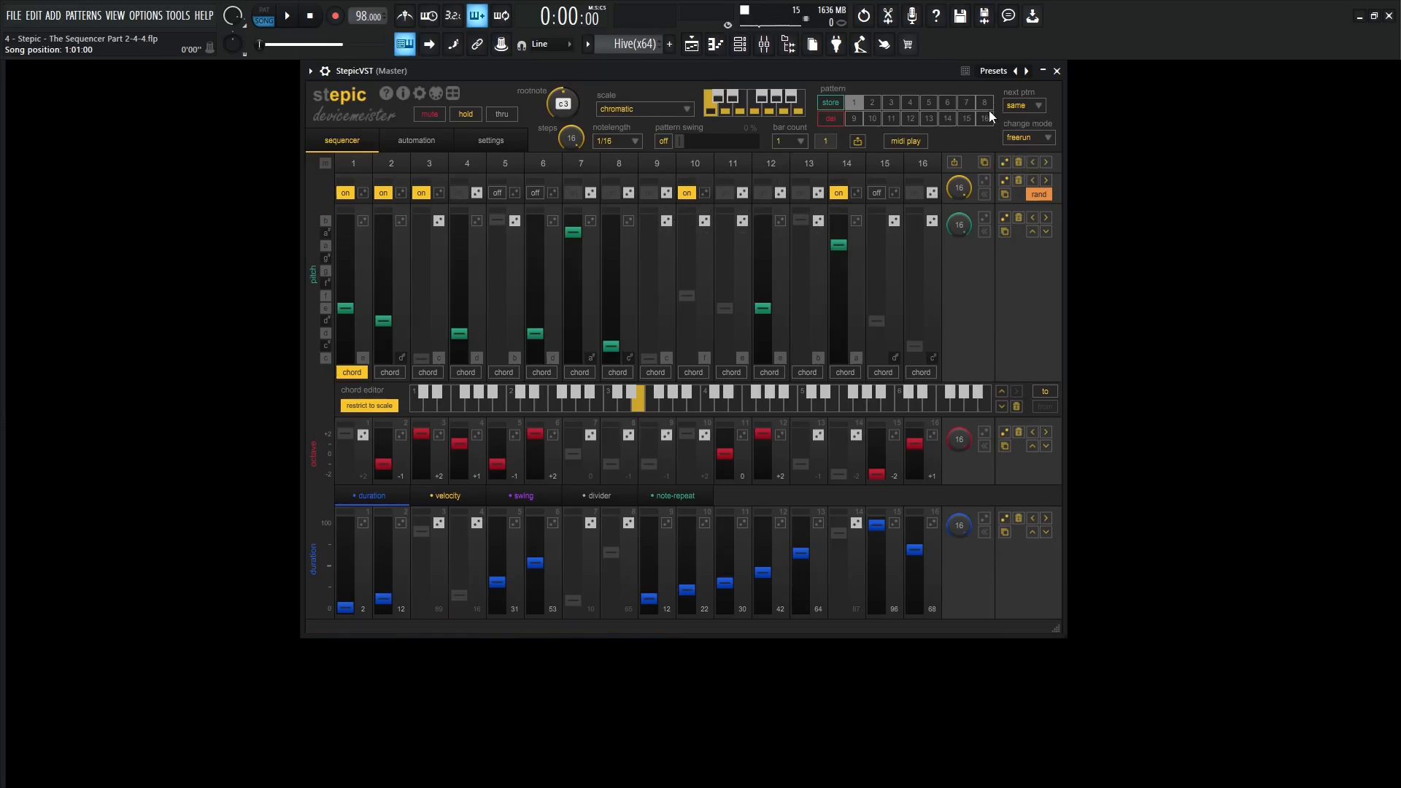
click(1018, 161)
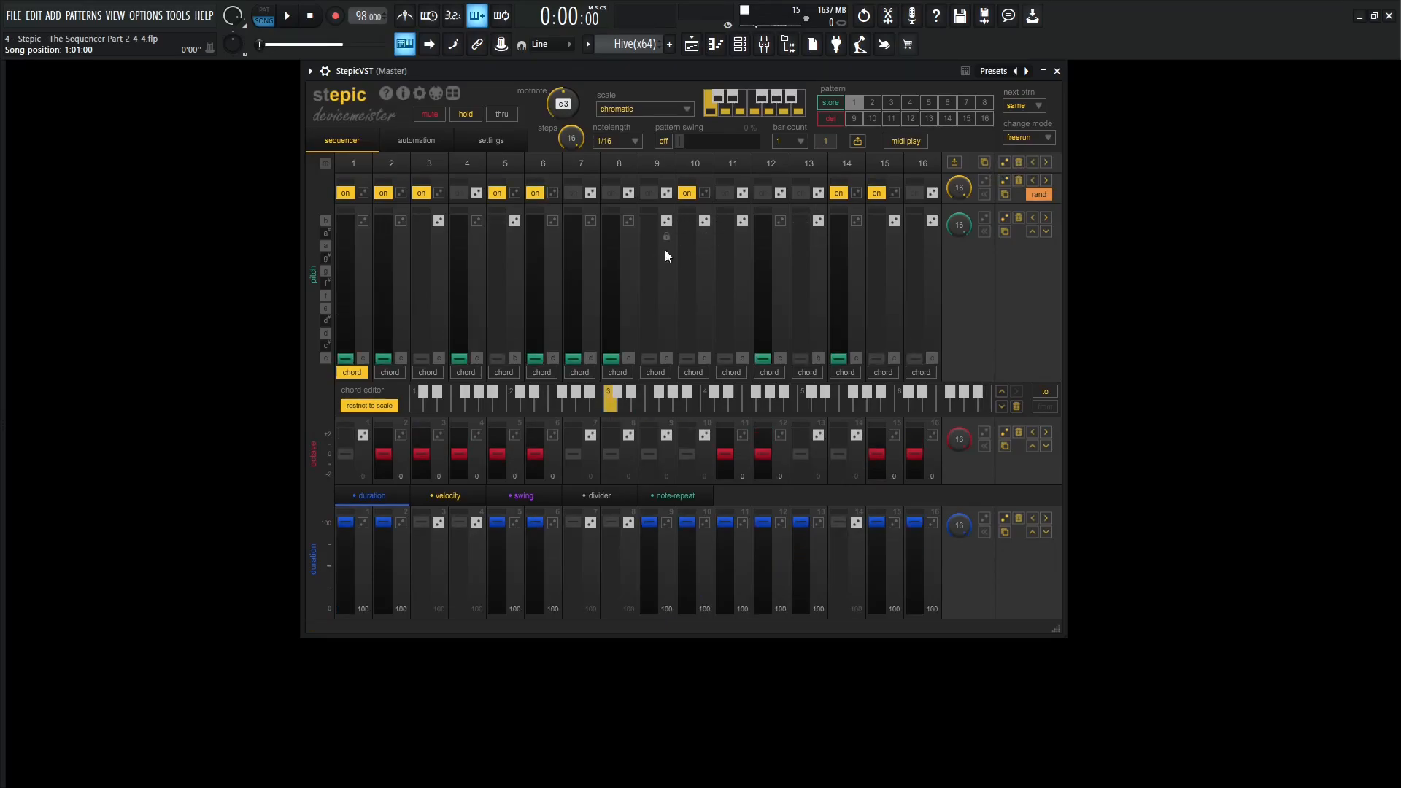
- Randomize the values of the whole sequencer tab two more times and clear the tab again
click(1004, 162)
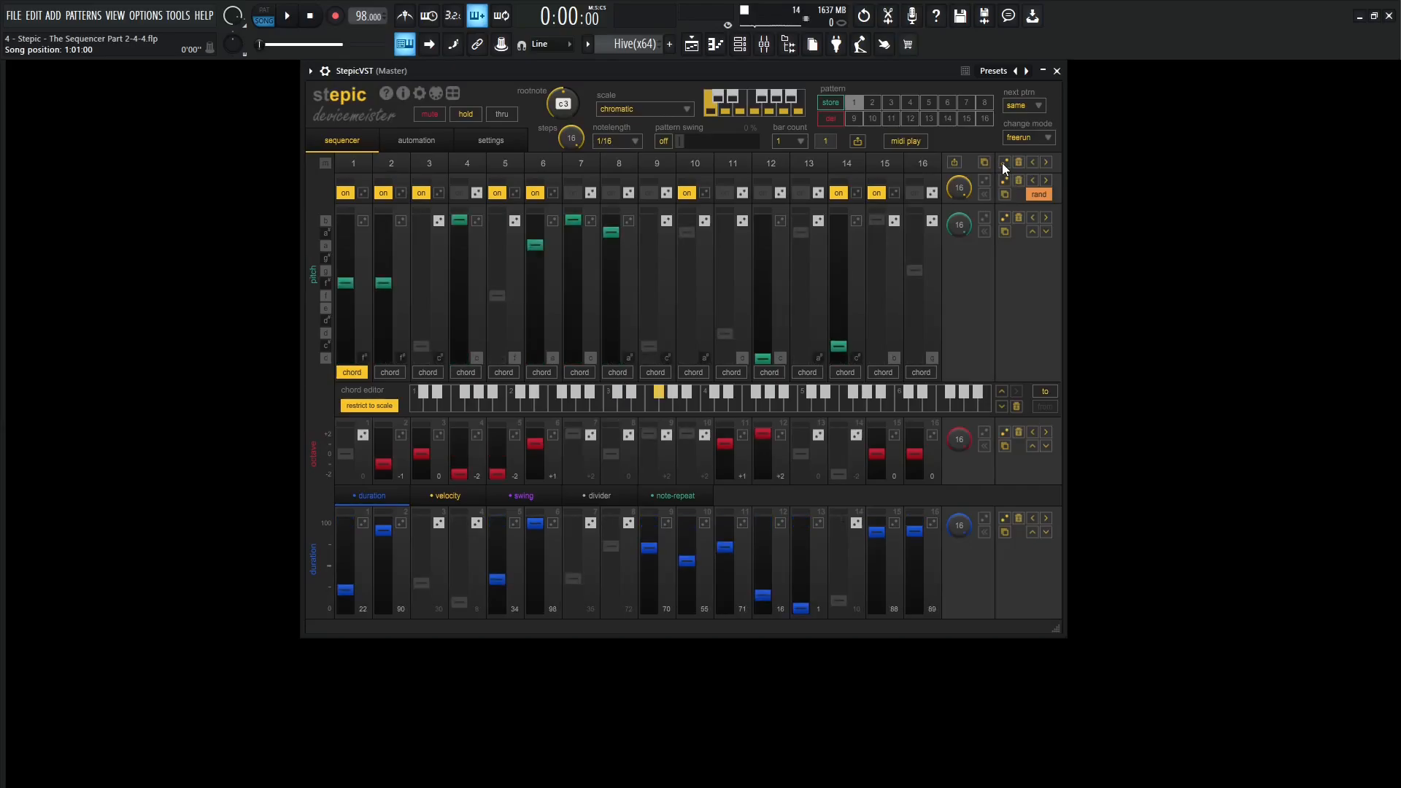
click(1004, 163)
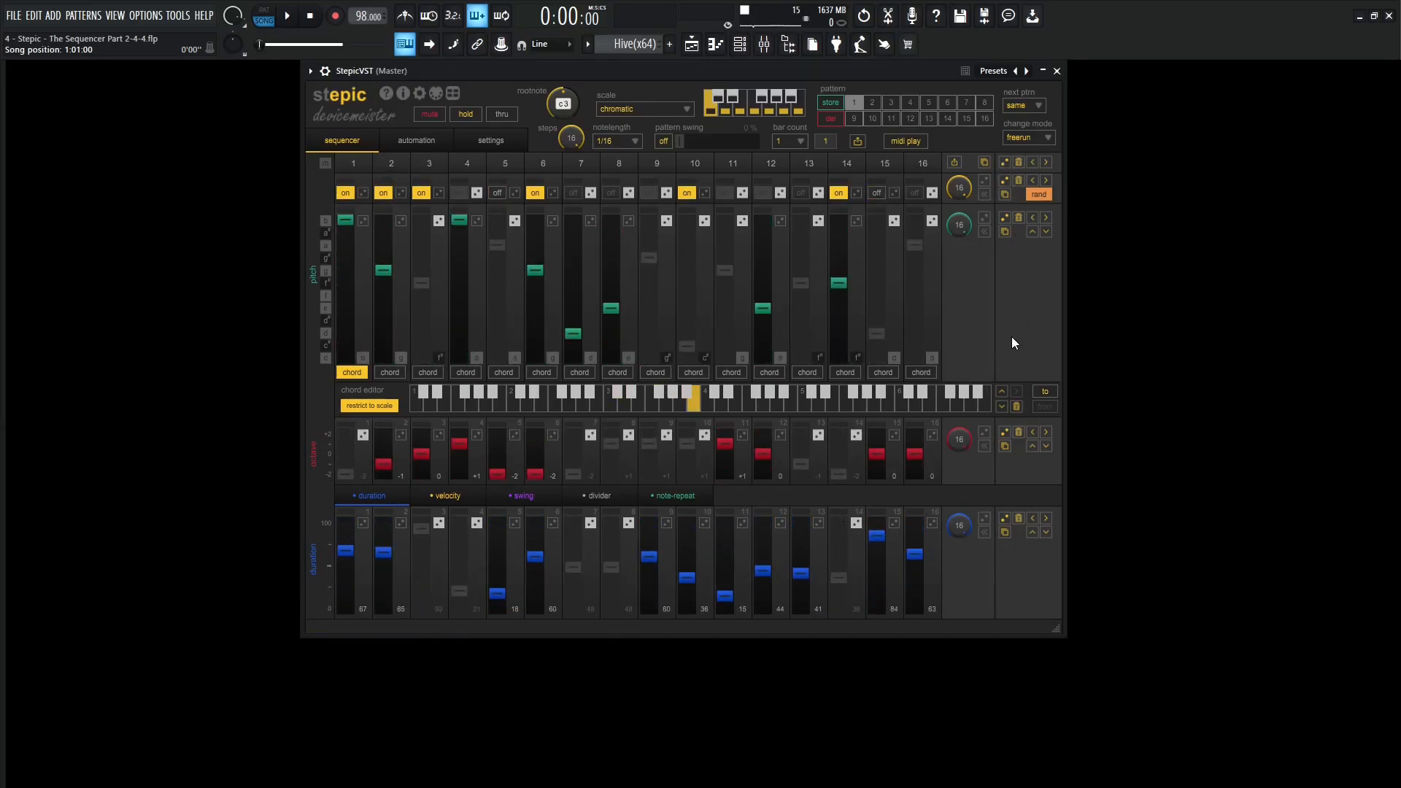
click(1018, 163)
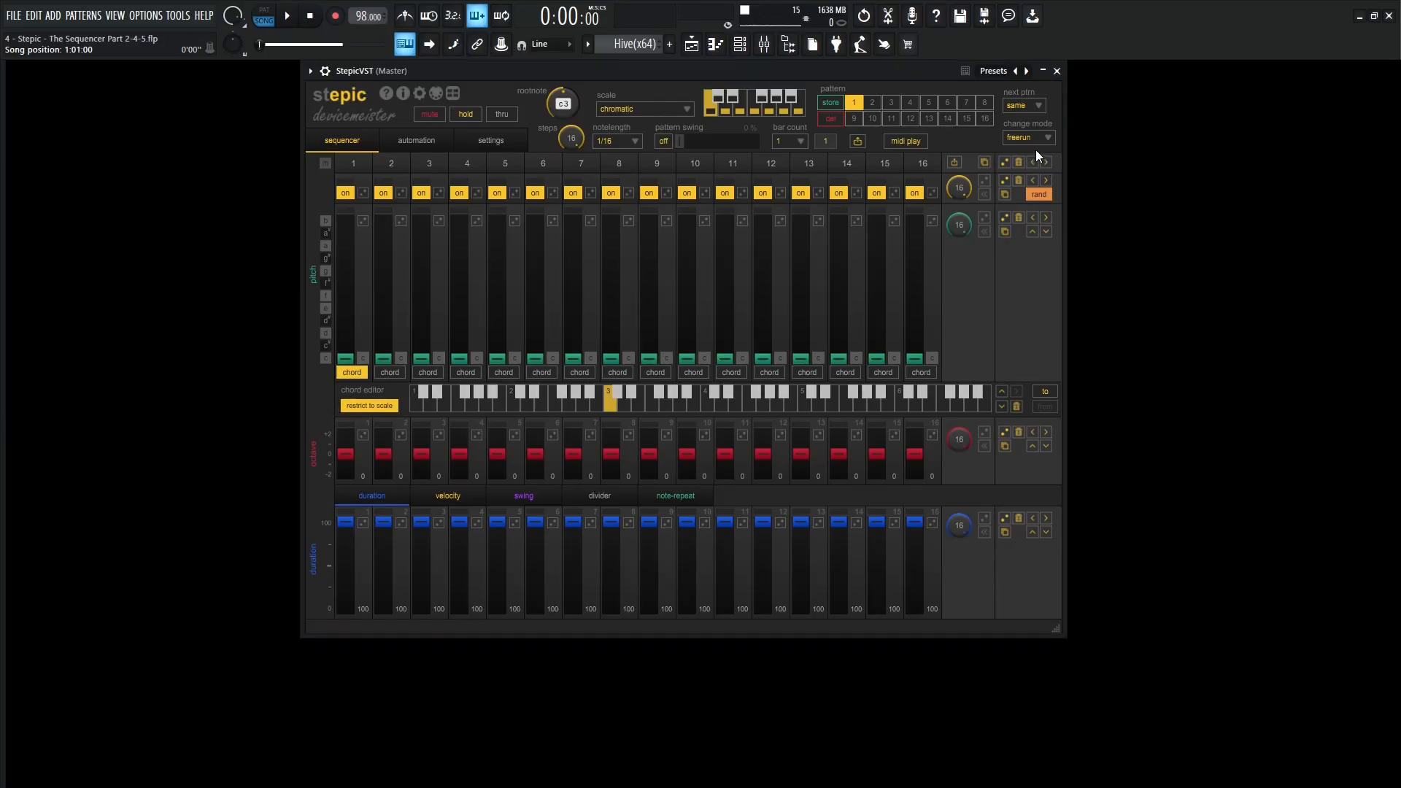
- Randomize the step randomize options and all values across the whole sequencer tab
click(1004, 162)
click(1004, 162)
click(1004, 162)
click(1005, 161)
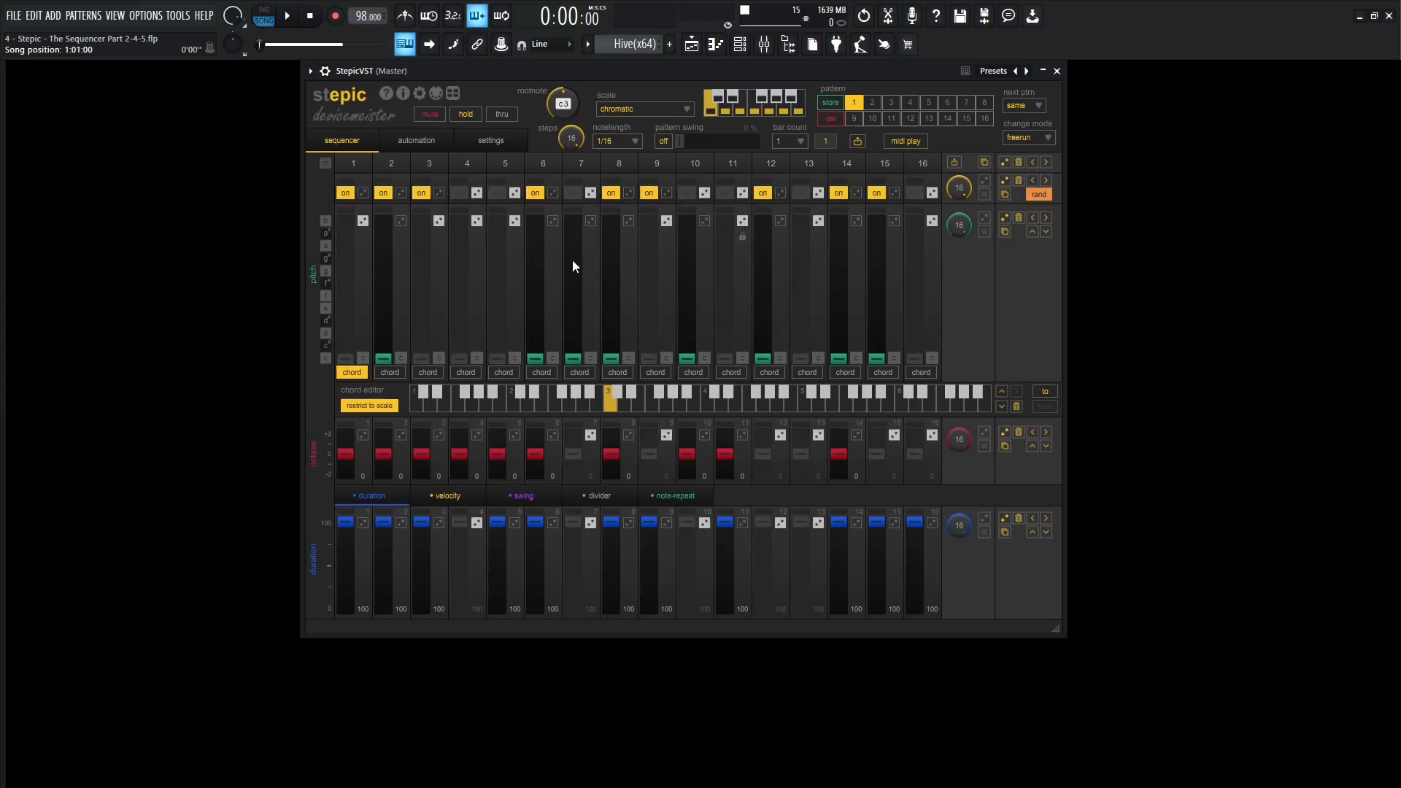
click(1005, 162)
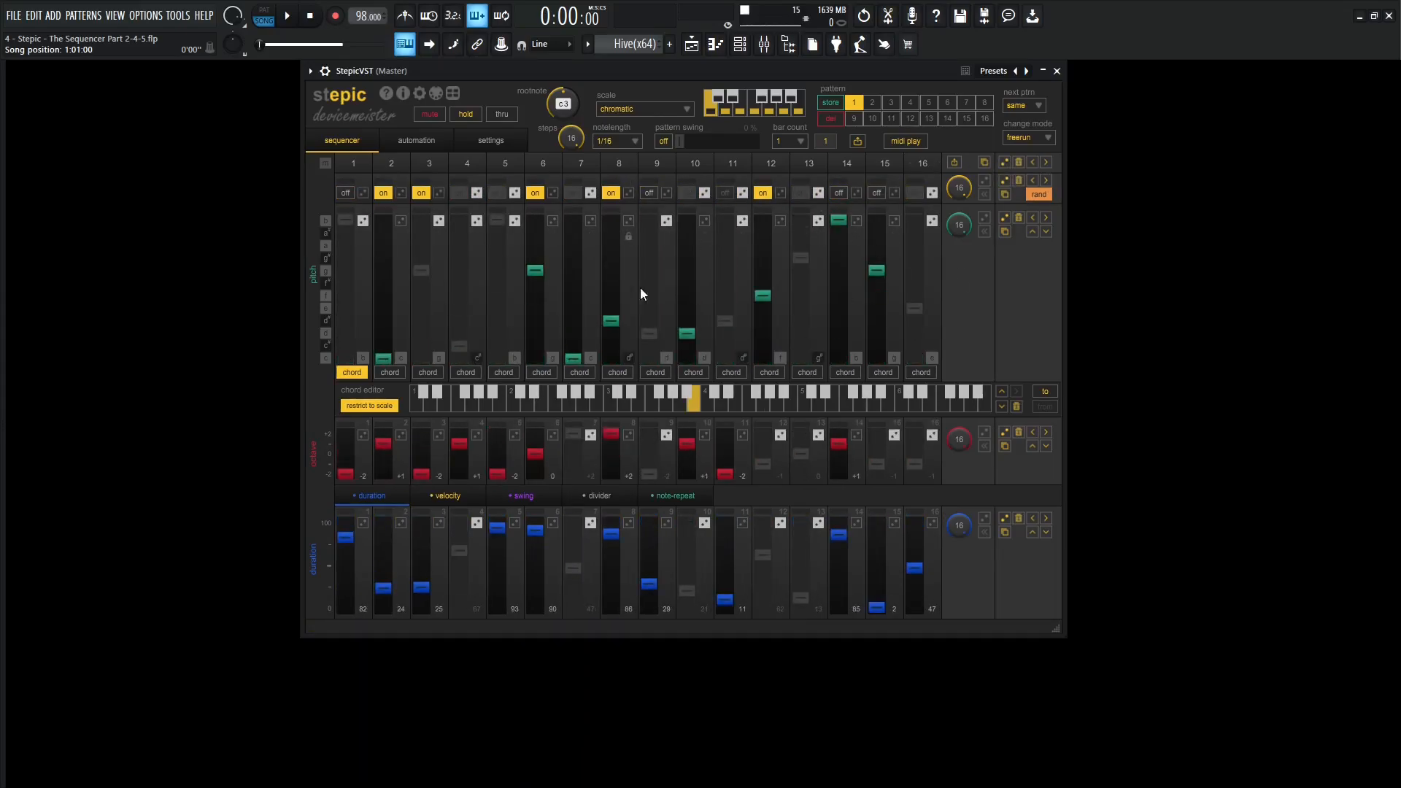
- Shift the whole sequencer tab three steps right and four steps back left
click(1048, 164)
click(1048, 165)
click(1047, 164)
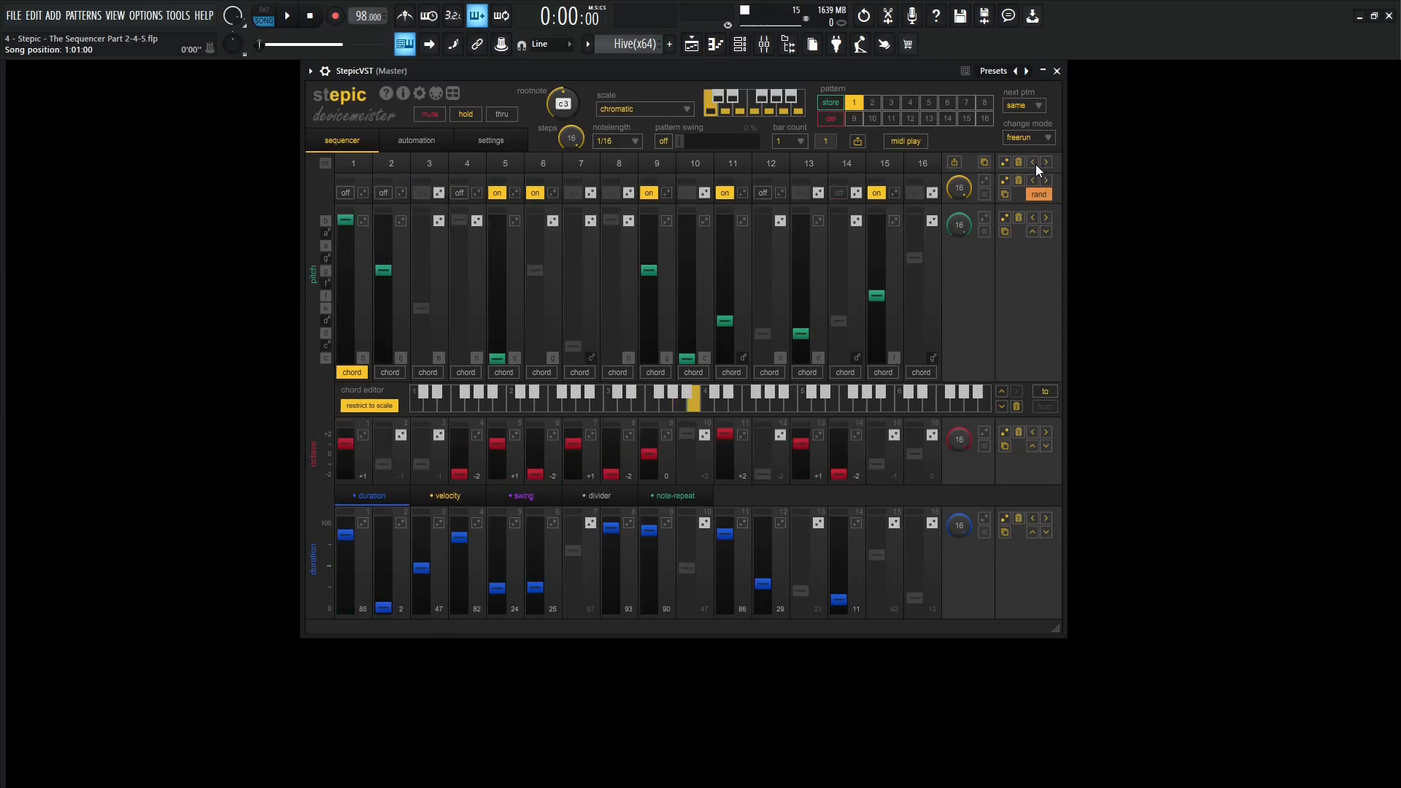
click(1035, 164)
click(1034, 164)
click(1034, 164)
click(1036, 164)
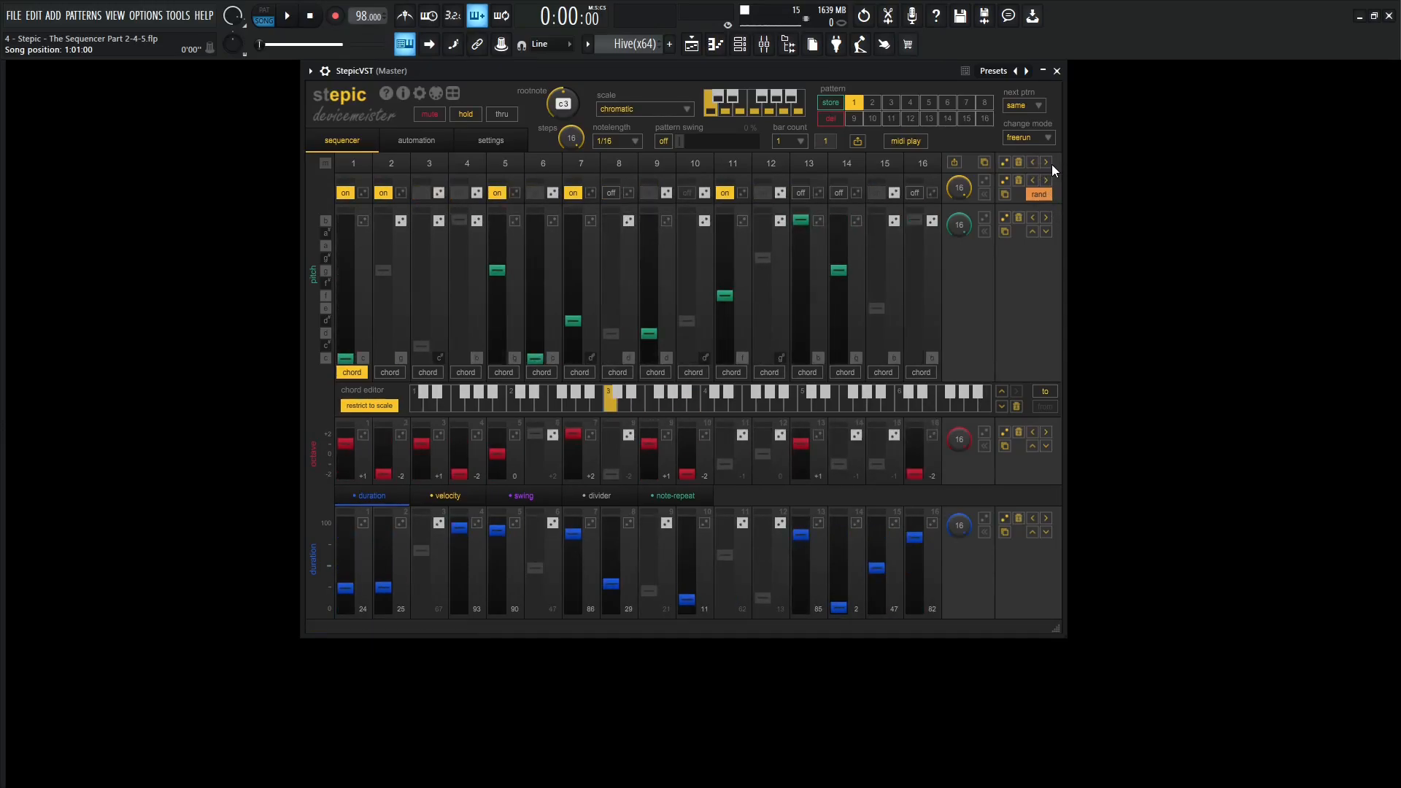
- Shift all sequencer lanes three steps right and the same three steps back left
click(1049, 165)
click(1049, 165)
click(1049, 164)
click(1034, 164)
click(1035, 163)
click(1035, 163)
- Shift every step of the whole sequencer tab right by eight steps
click(1048, 164)
click(1048, 163)
click(1048, 163)
click(1048, 164)
click(1048, 163)
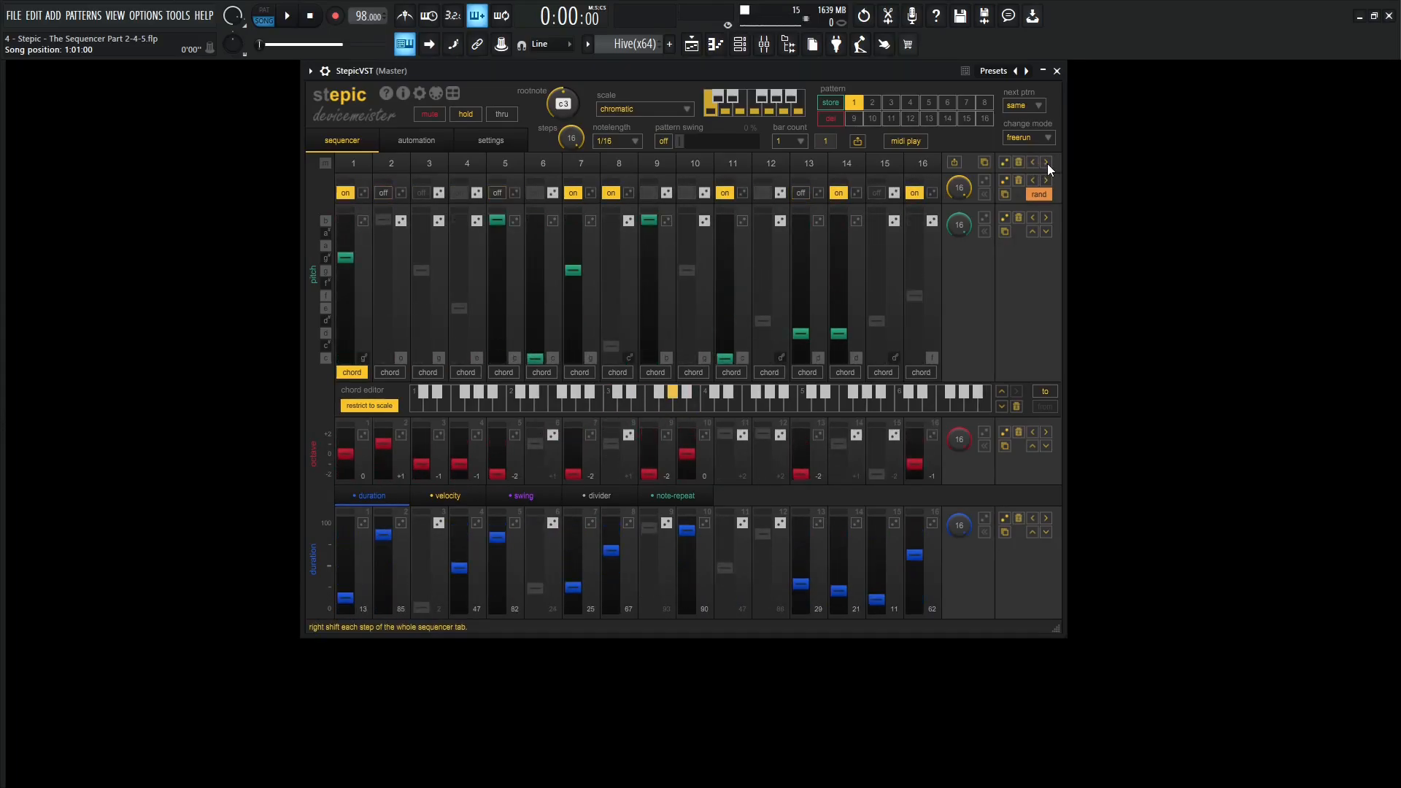
click(1046, 163)
click(1045, 164)
click(1046, 164)
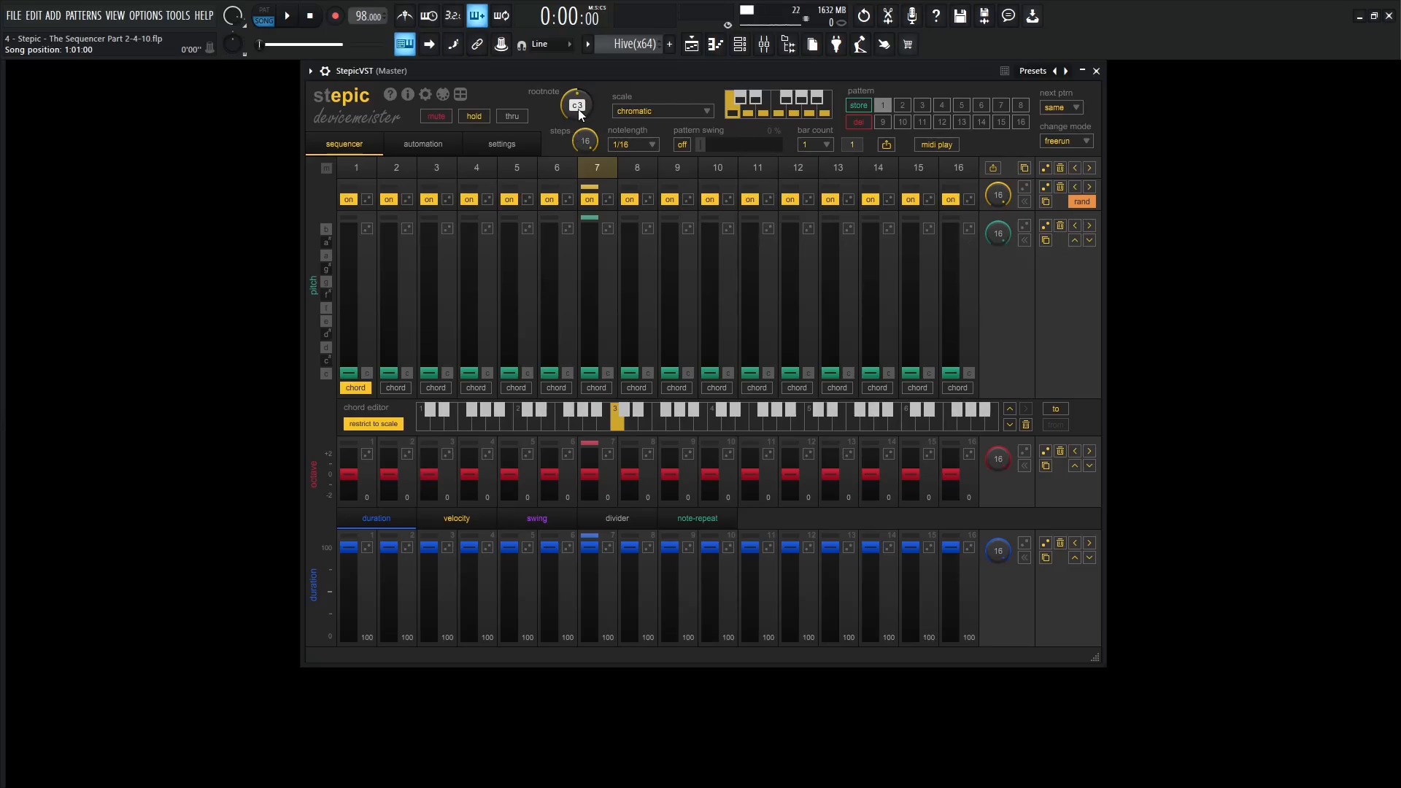
- Set the empty pattern's root note to D3 and its scale to mixolydian
drag(579, 109, 578, 100)
click(644, 111)
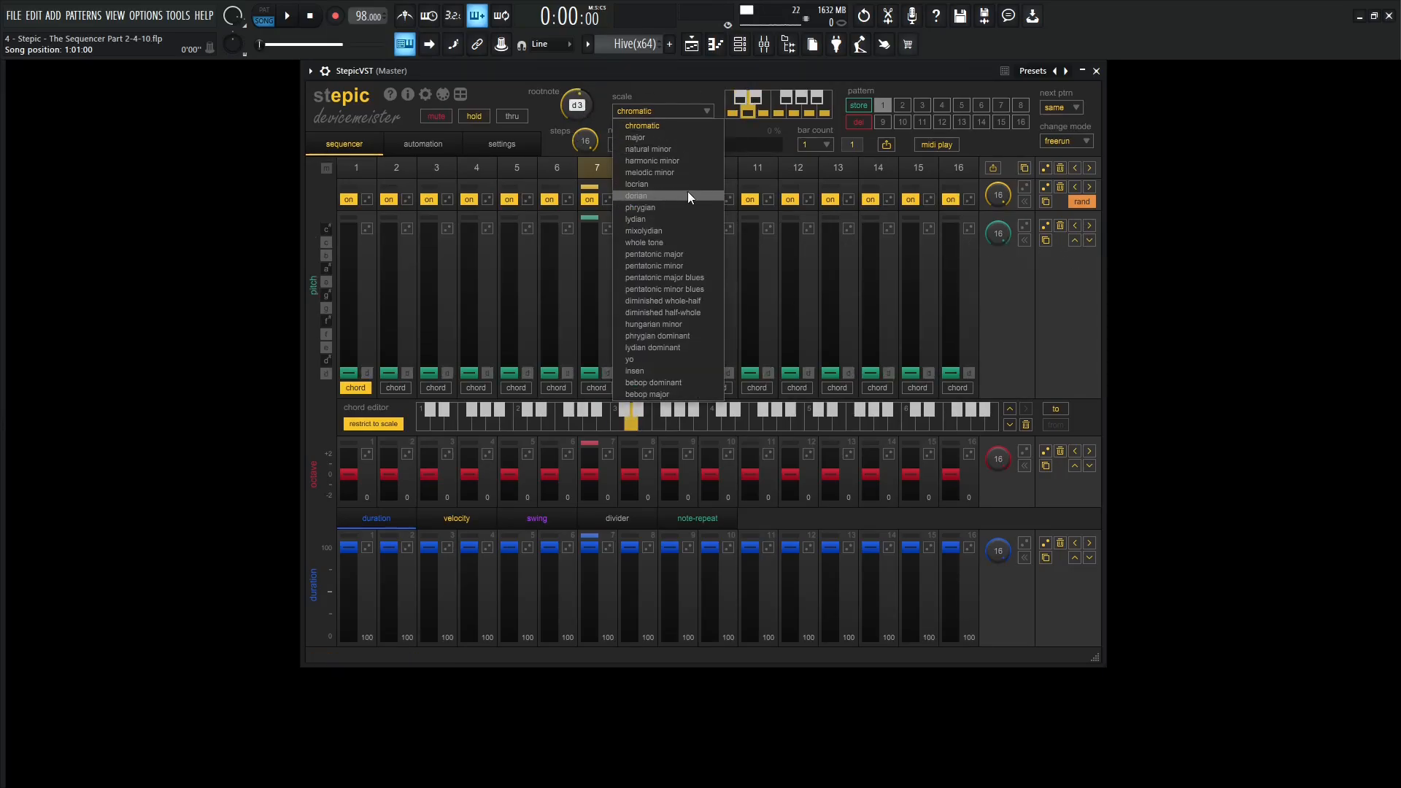
click(673, 232)
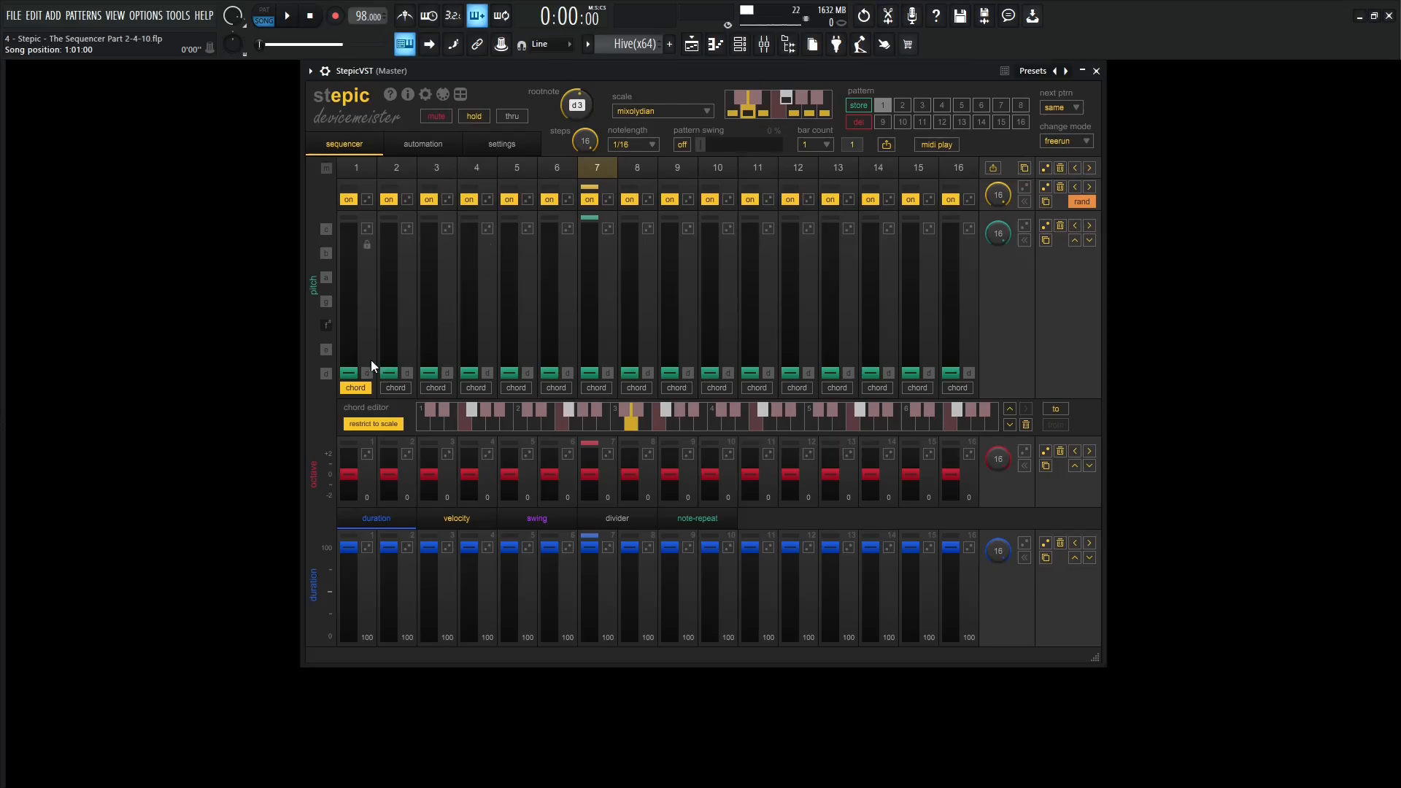
- Draw varied pitch, duration and velocity values across all 16 steps of the pattern
mouse_move(371, 360)
mouse_down()
mouse_move(549, 308)
mouse_move(754, 299)
mouse_move(951, 309)
mouse_move(952, 325)
mouse_up()
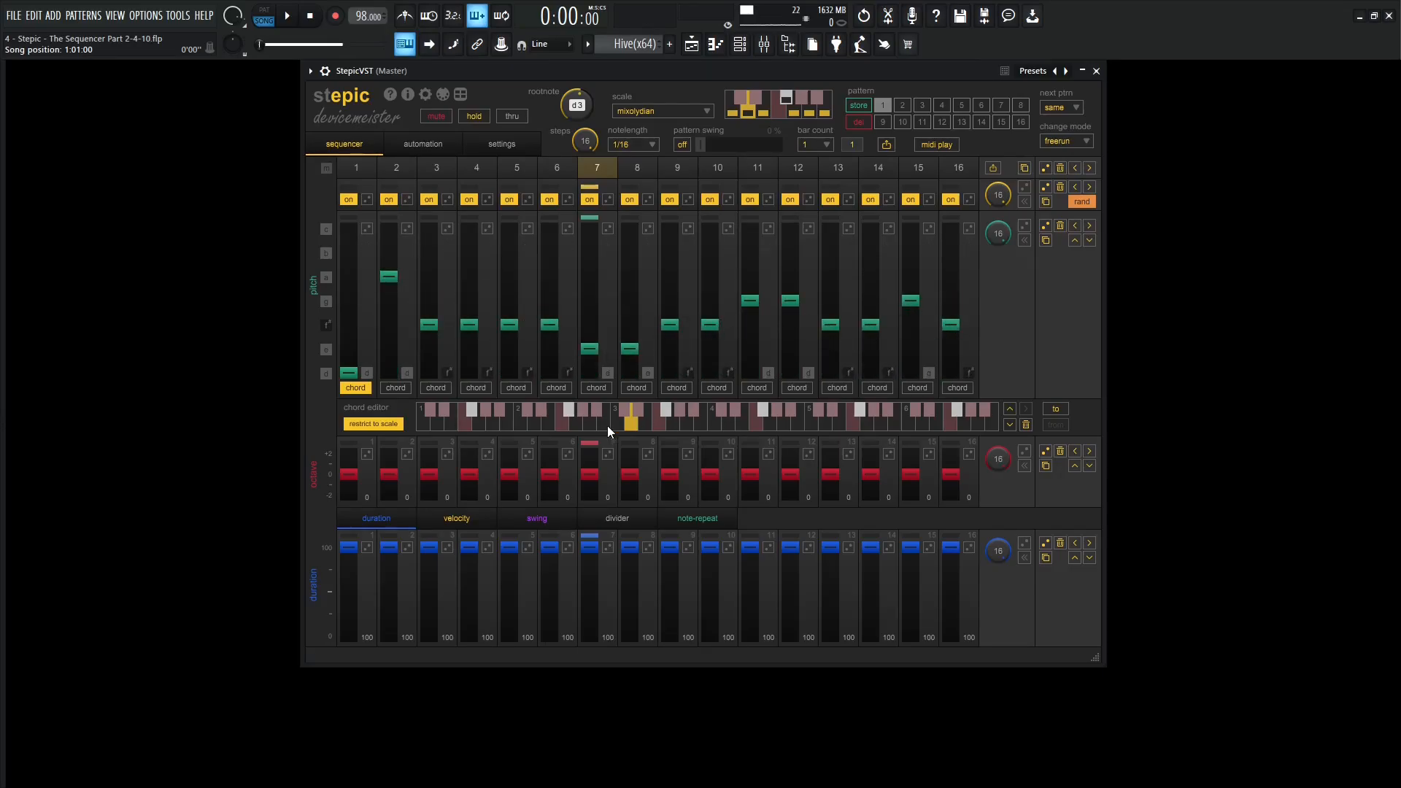
mouse_move(357, 591)
mouse_down()
mouse_move(791, 576)
mouse_move(962, 587)
mouse_up()
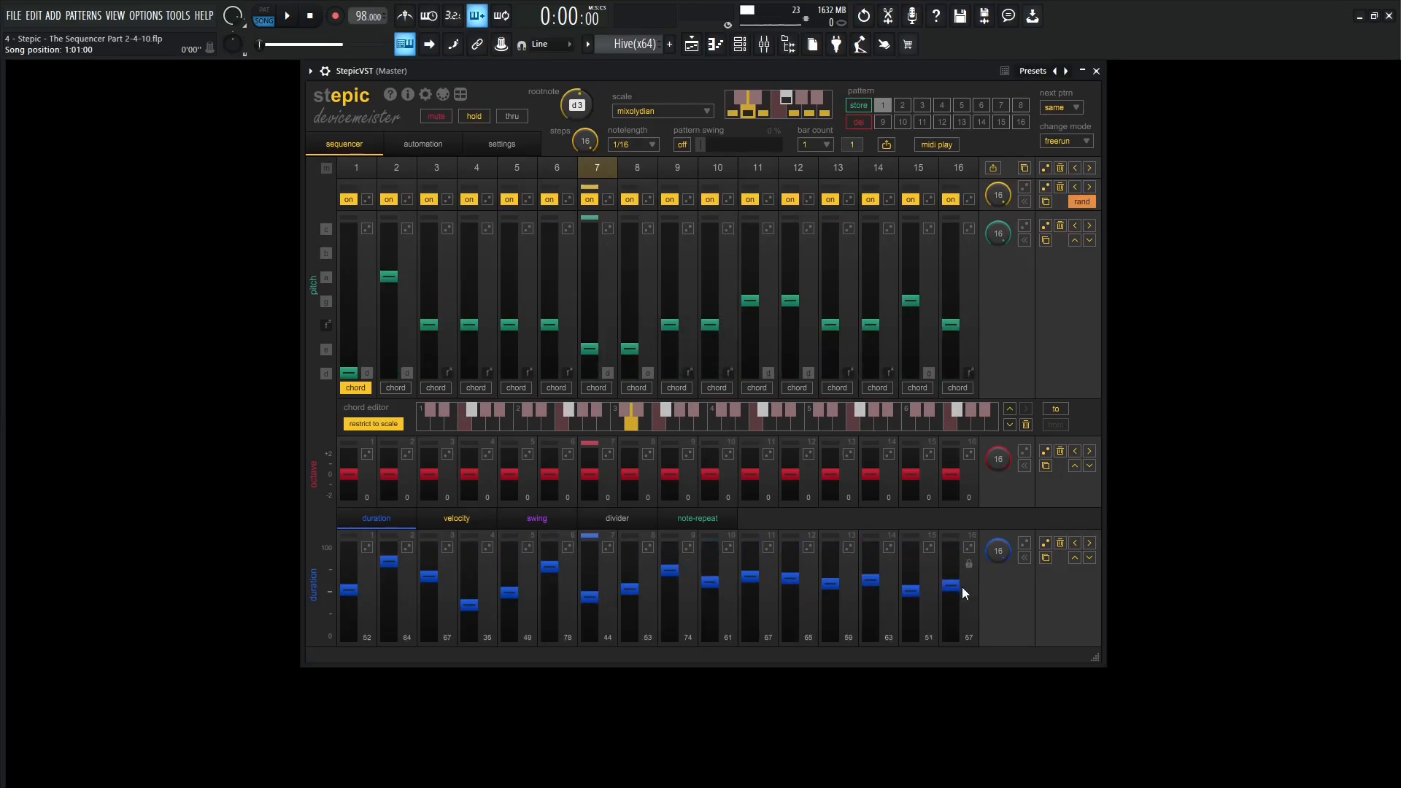
click(457, 519)
mouse_move(365, 606)
mouse_down()
mouse_move(677, 613)
mouse_move(827, 572)
mouse_move(375, 594)
mouse_up()
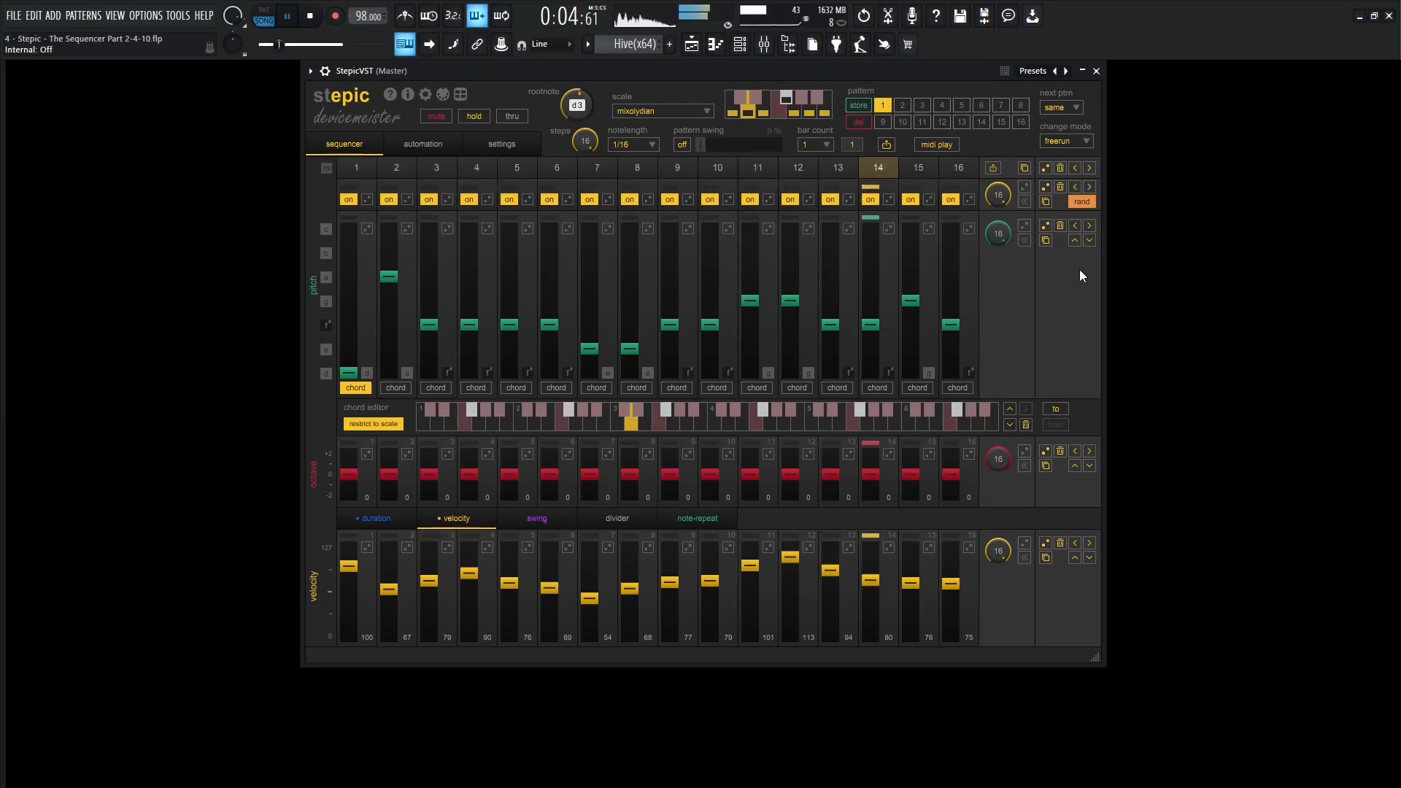
- Stop playback, shift the whole pitch lane up one scale note, and shift it up once more while the pattern plays
key(space)
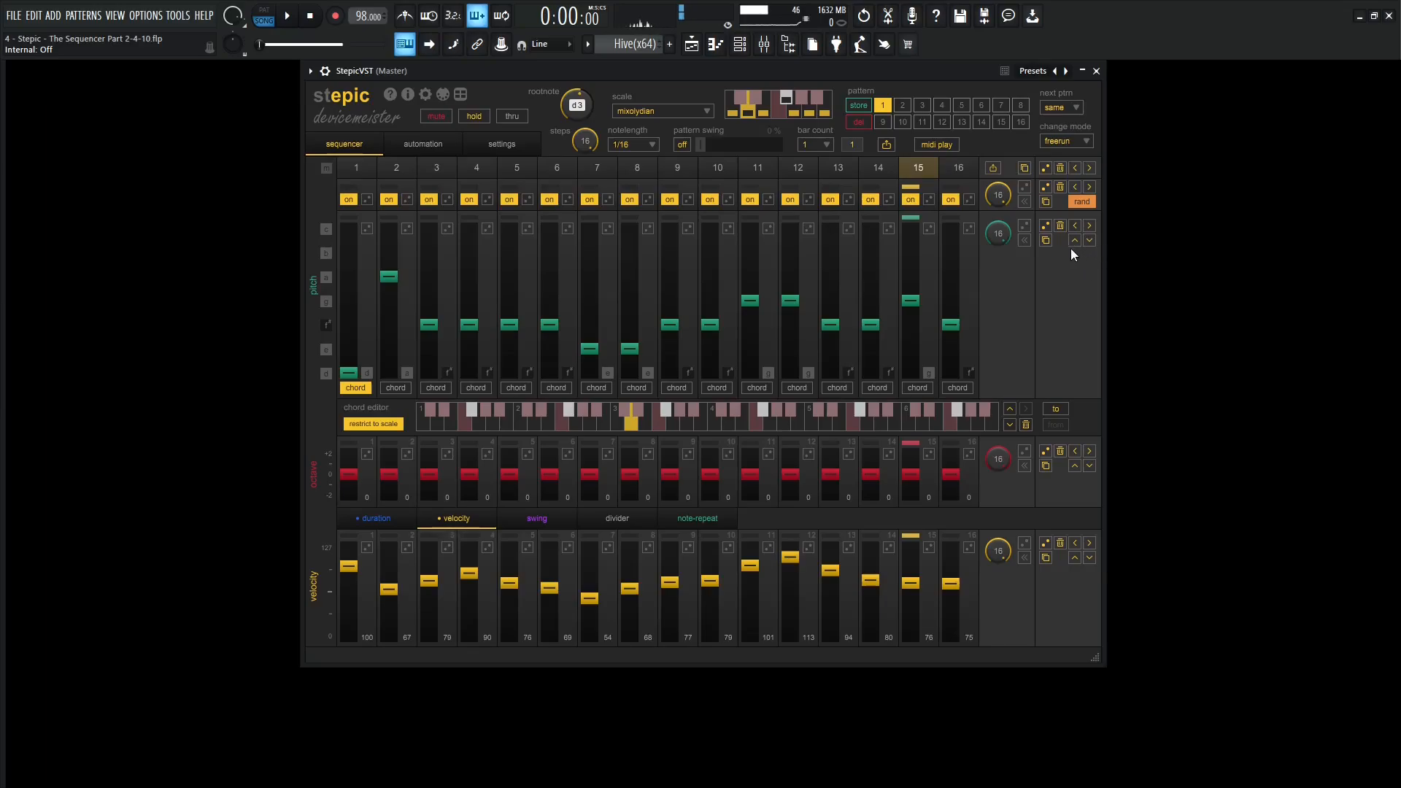
click(1075, 241)
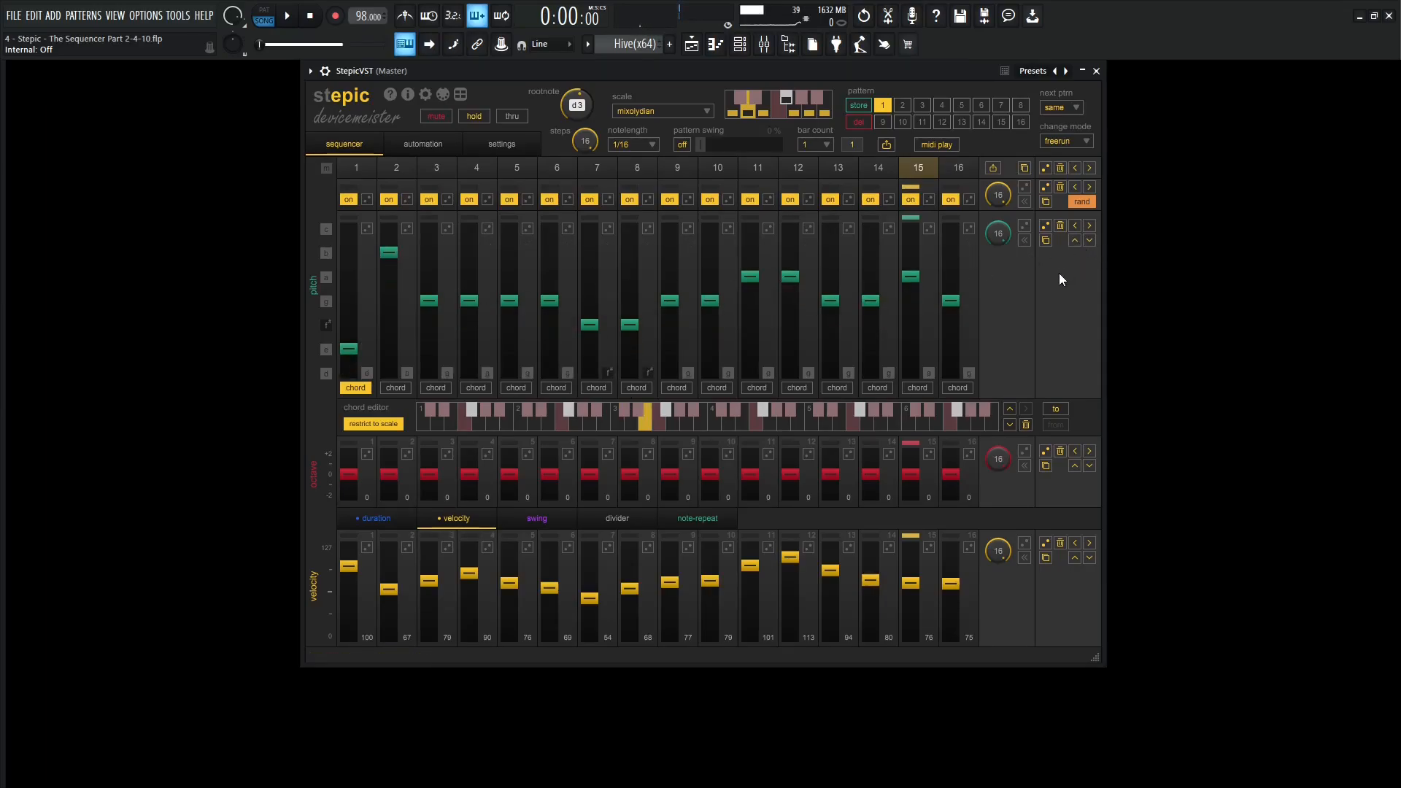
key(space)
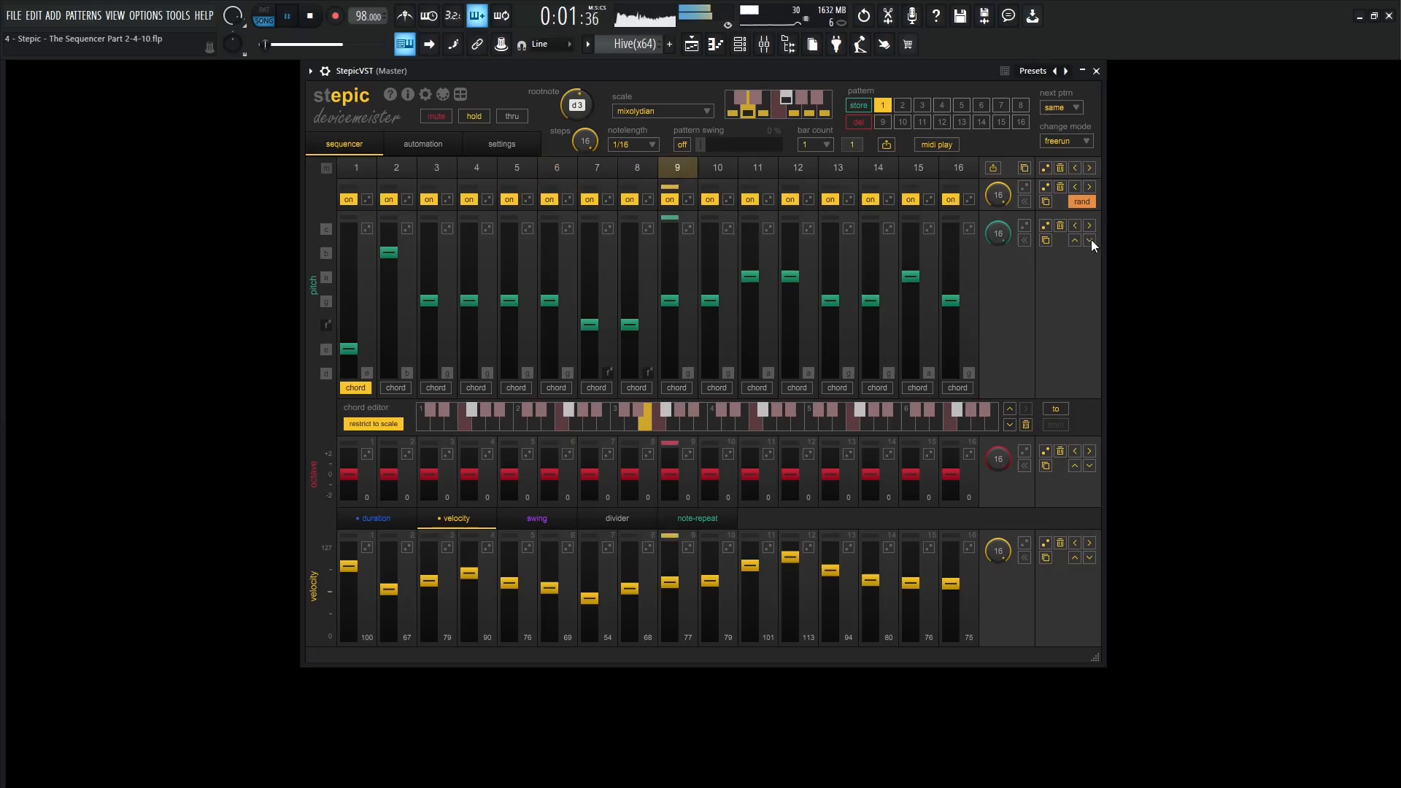
click(1074, 241)
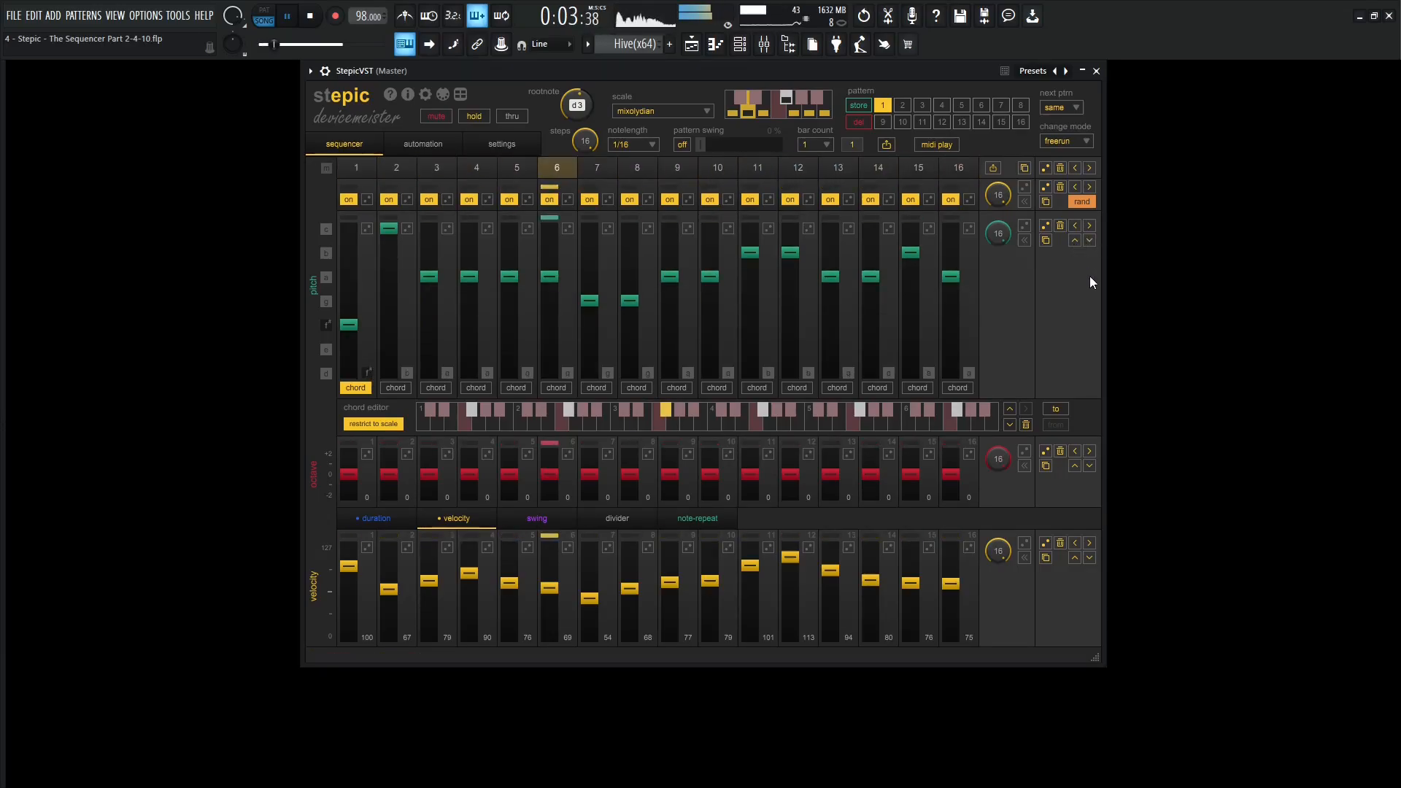
- Shift the whole pitch lane down one scale note and back up one note during playback, and stop playback
click(1089, 240)
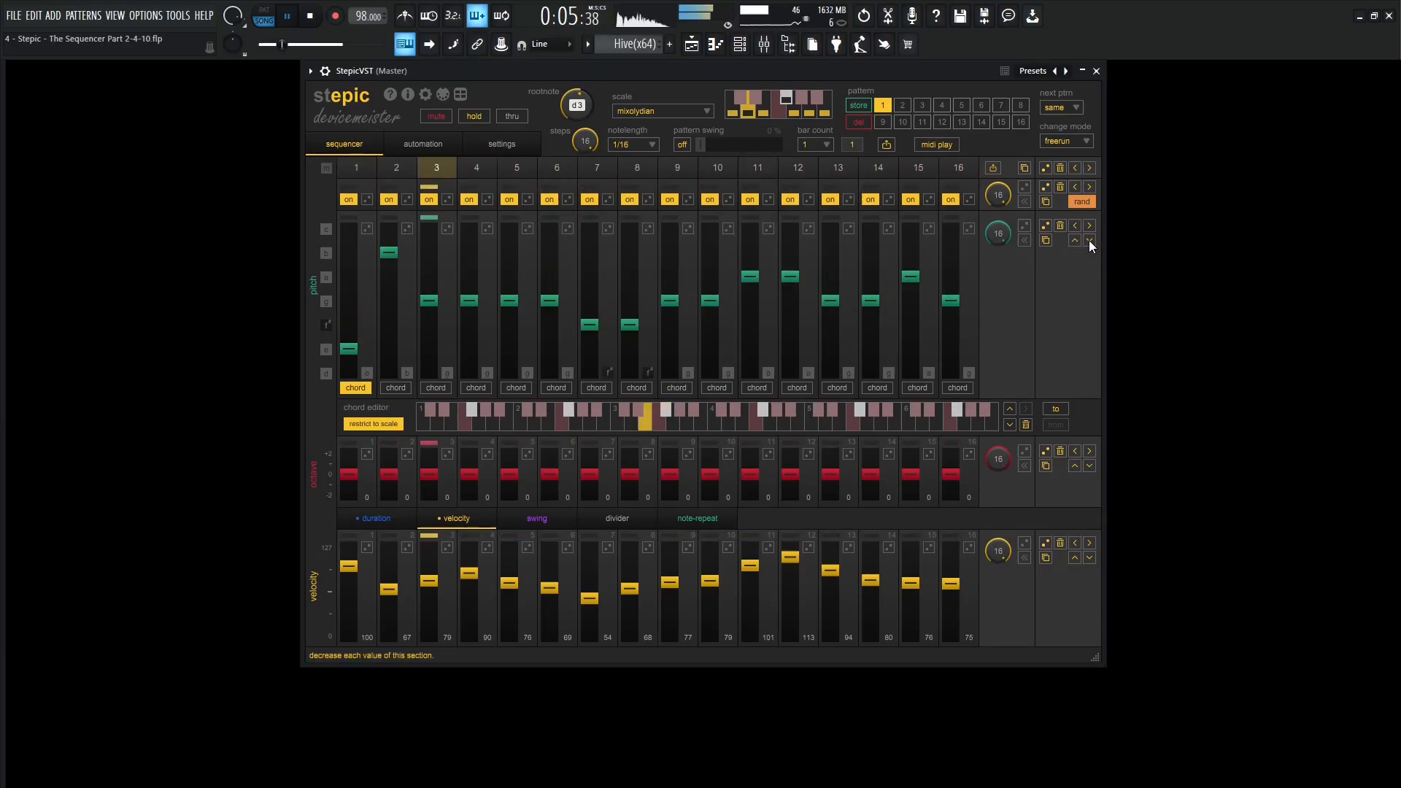
click(1074, 241)
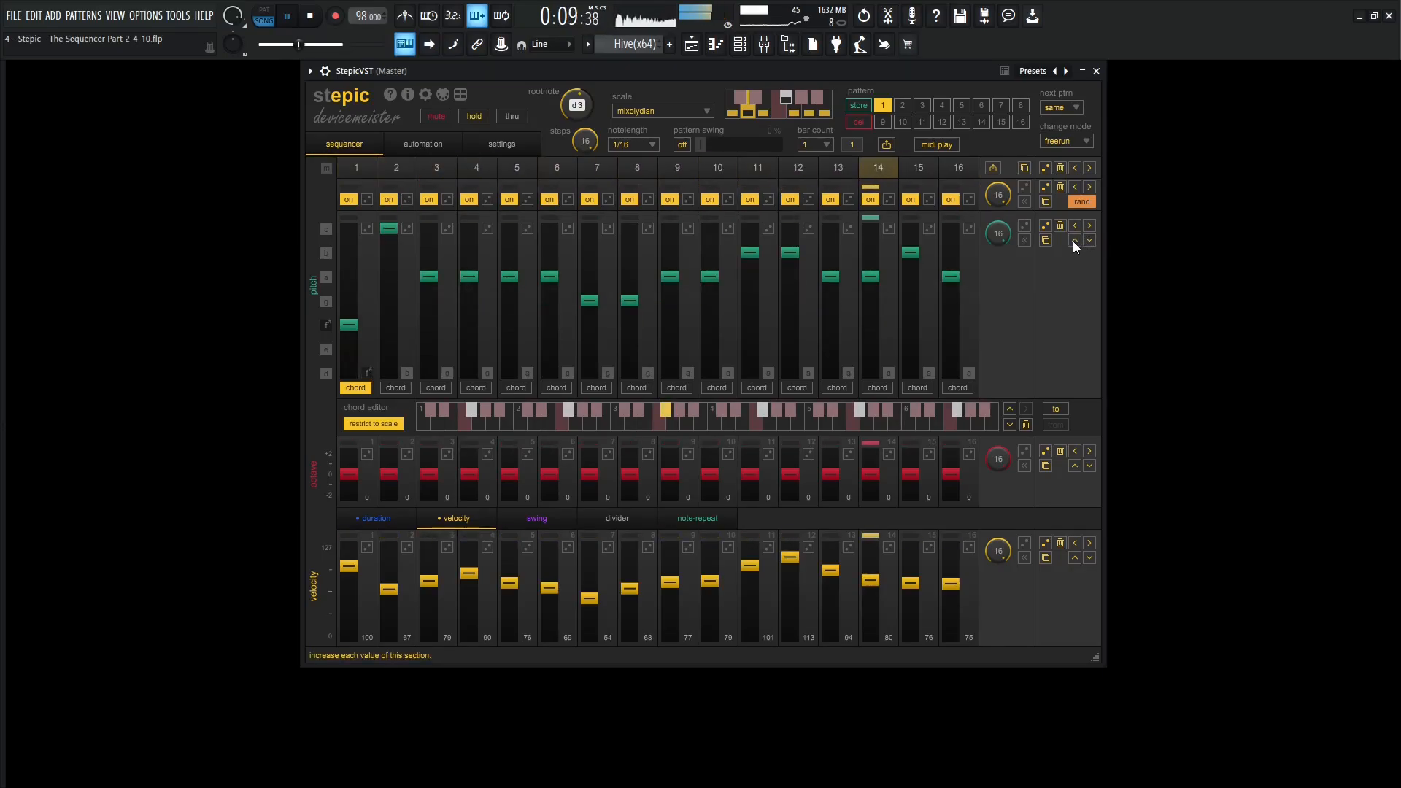
key(space)
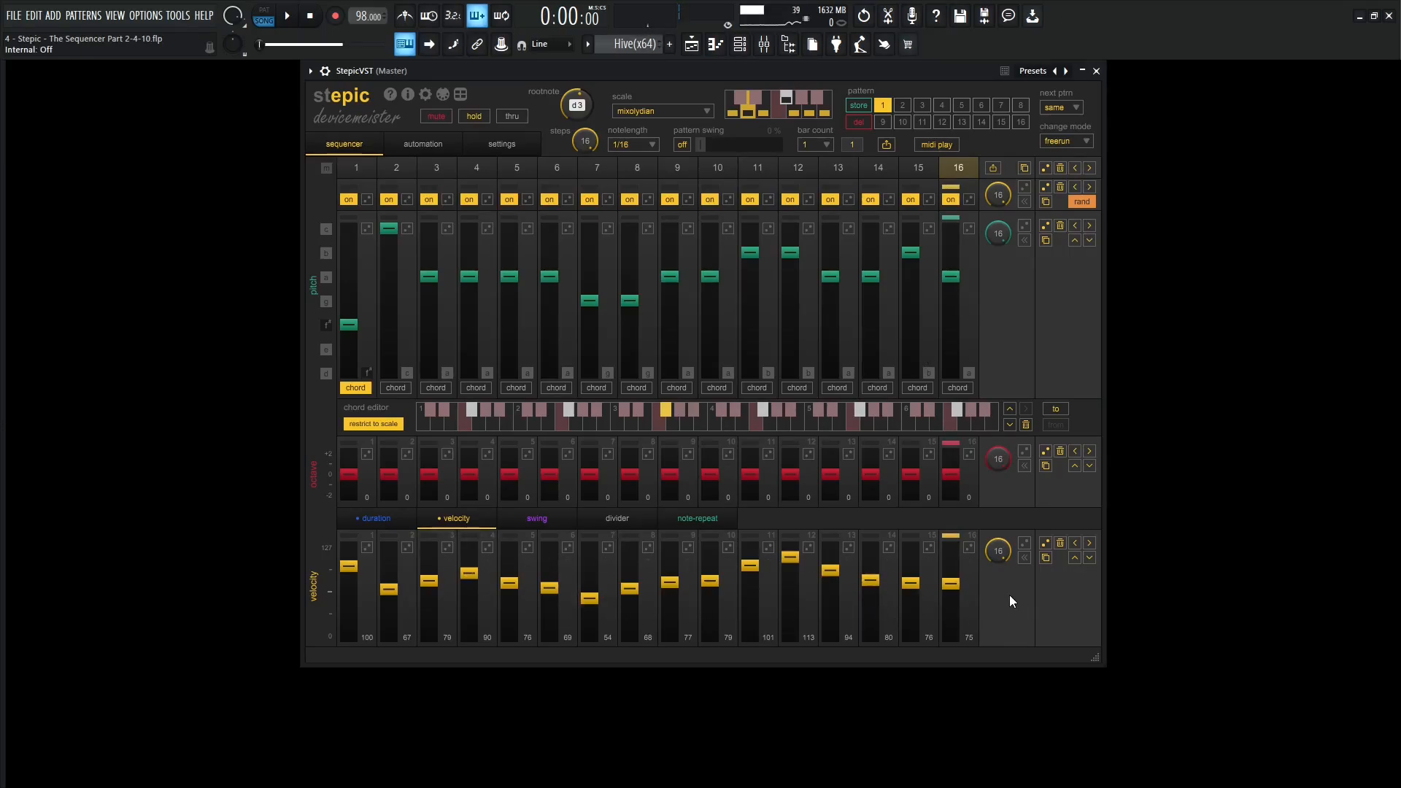
- Lower every value in the velocity lane by 25 and play the pattern
click(1089, 557)
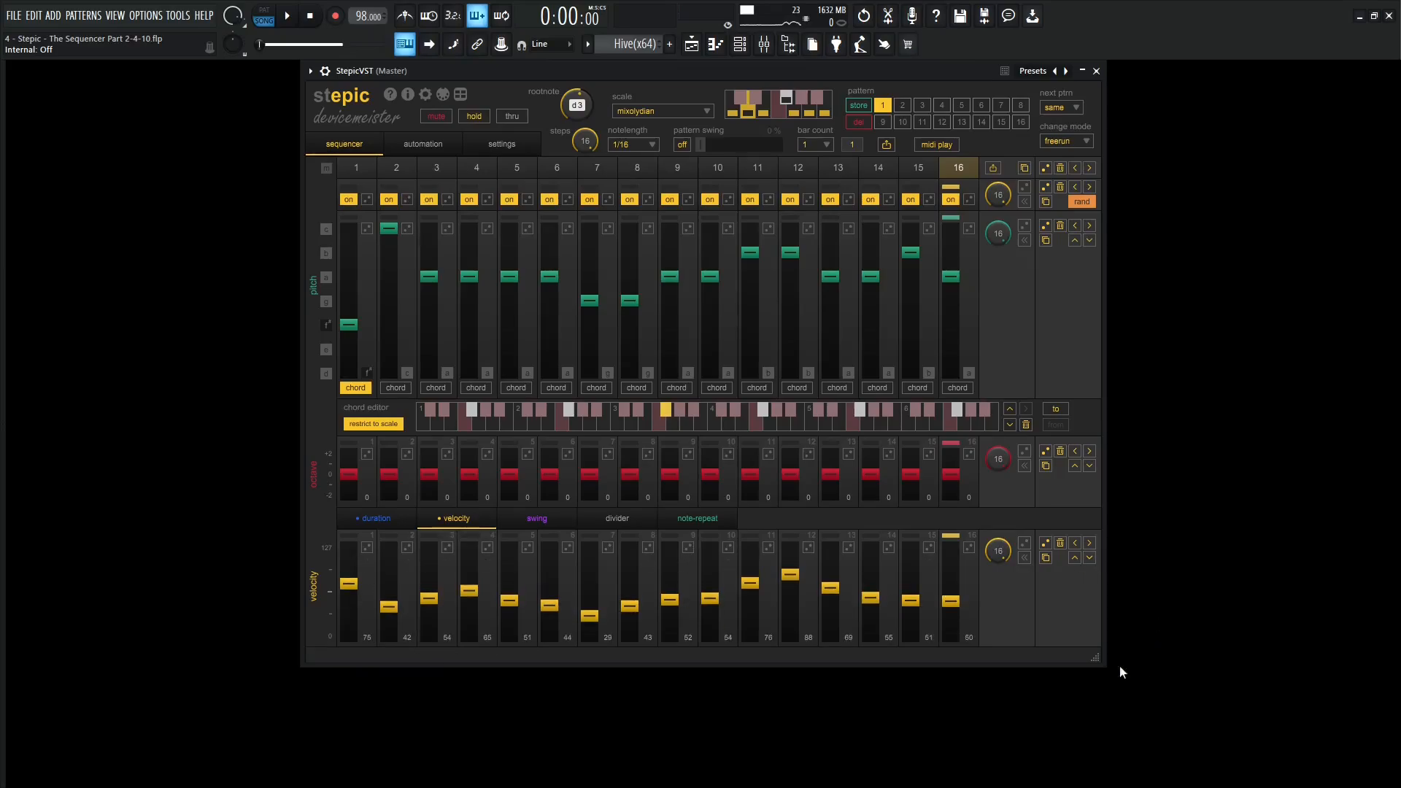
key(space)
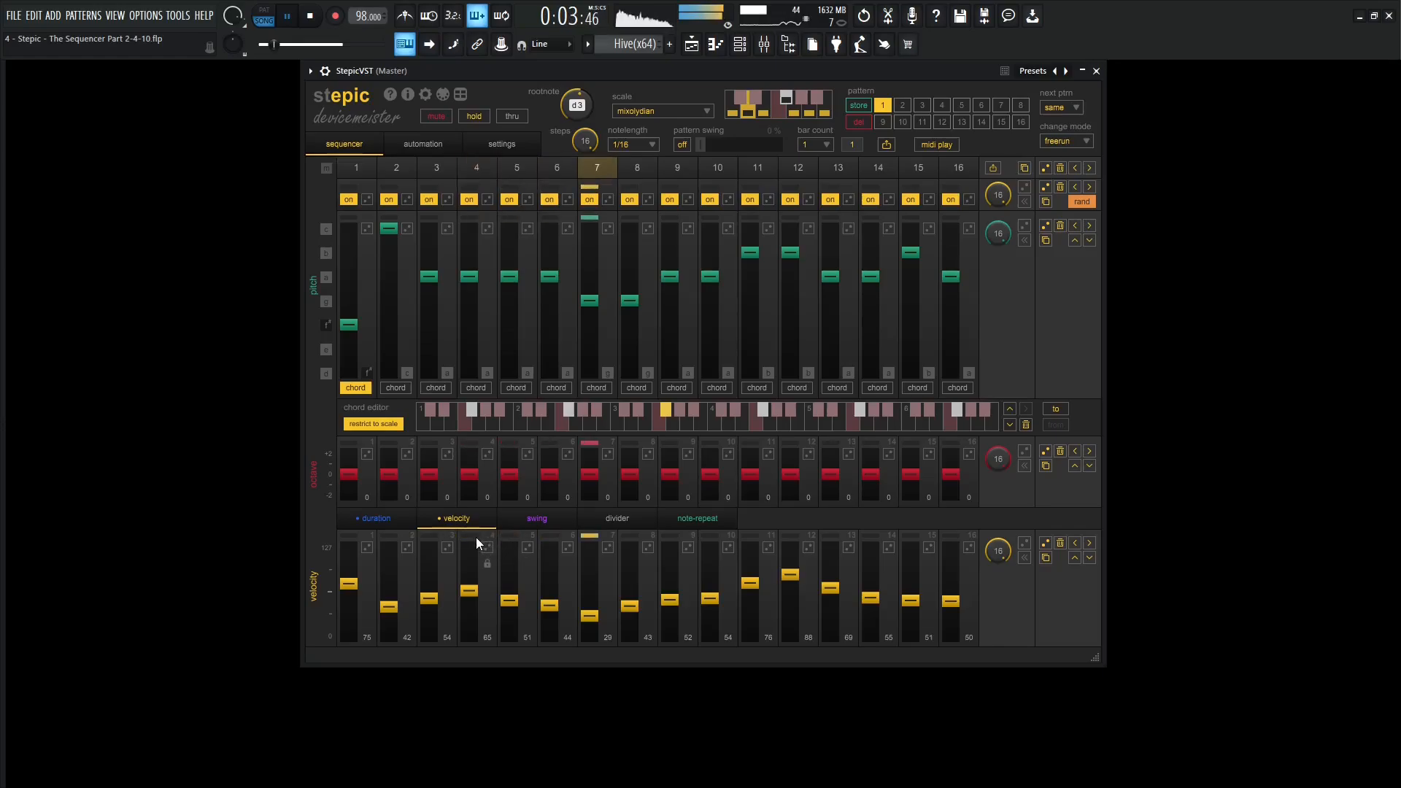
- Stop playback, lower every value in the duration lane by 14, and briefly play the pattern
click(383, 520)
key(space)
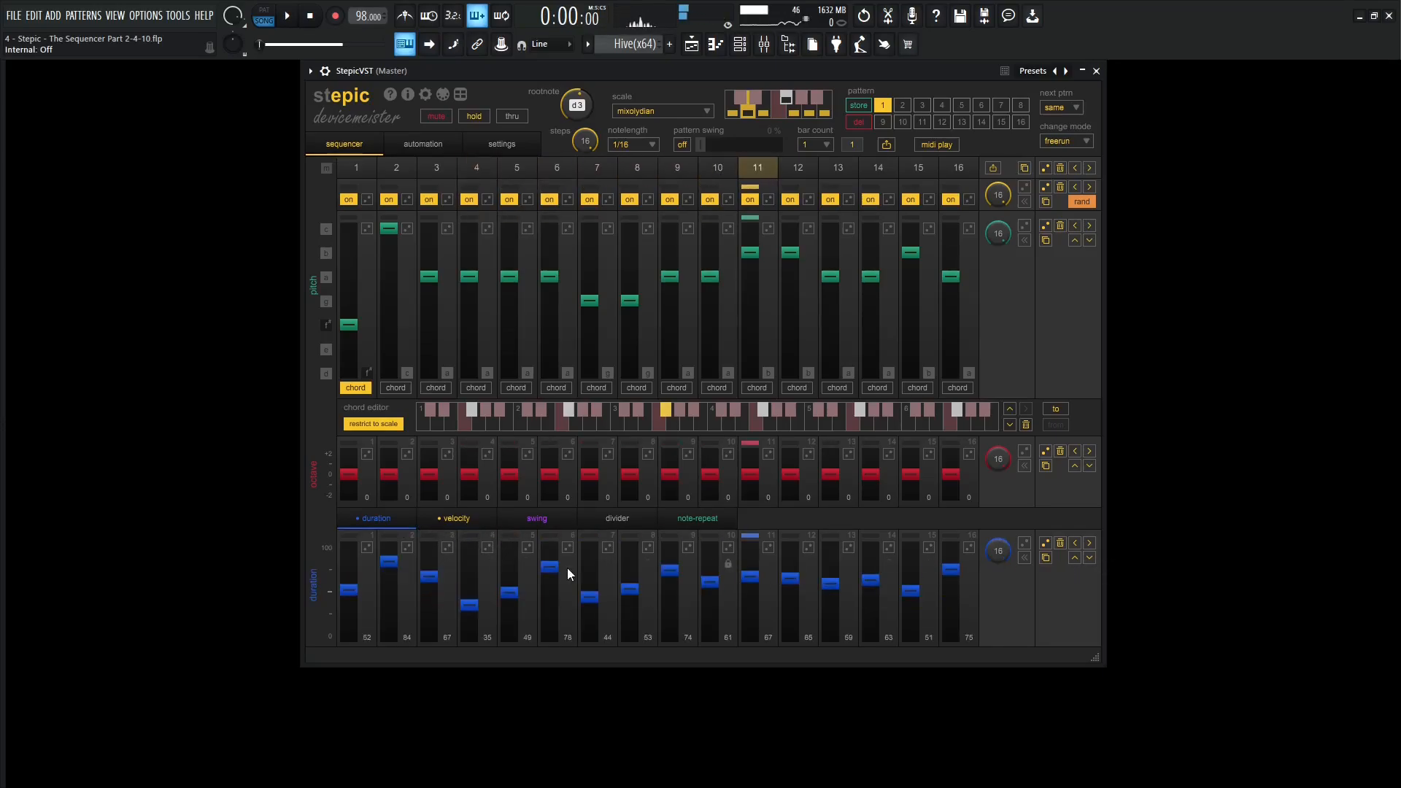
click(1089, 557)
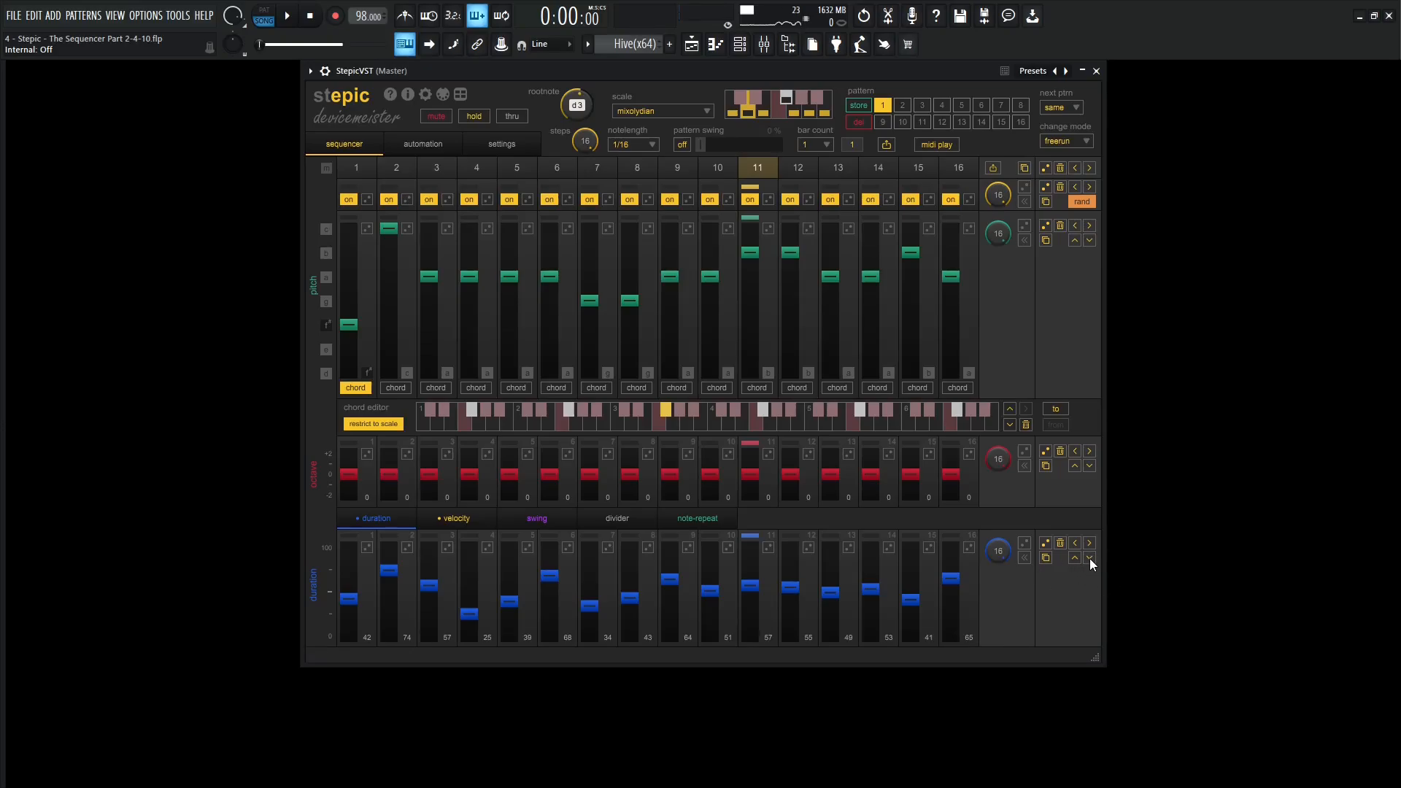
click(1089, 558)
click(1089, 558)
click(1088, 558)
click(1089, 558)
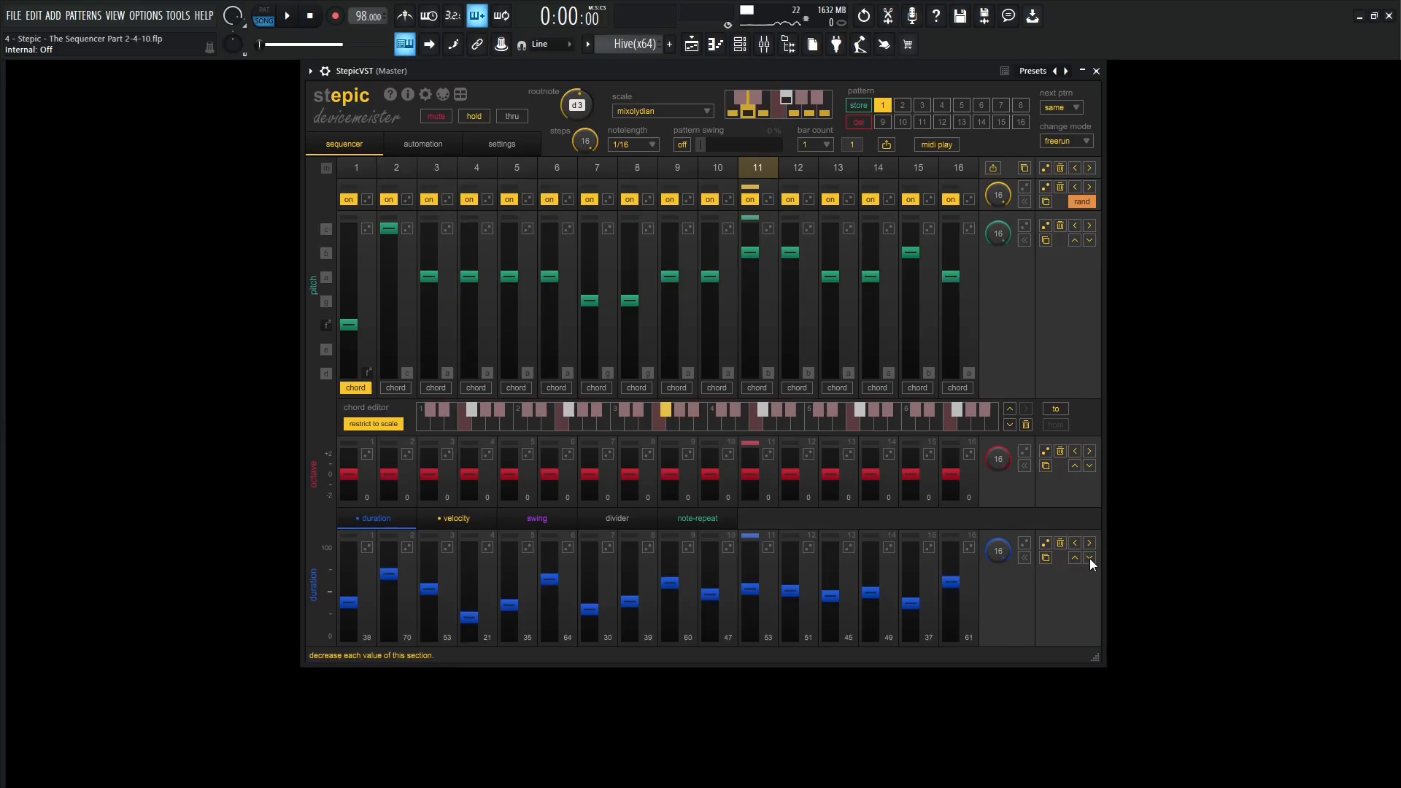
key(space)
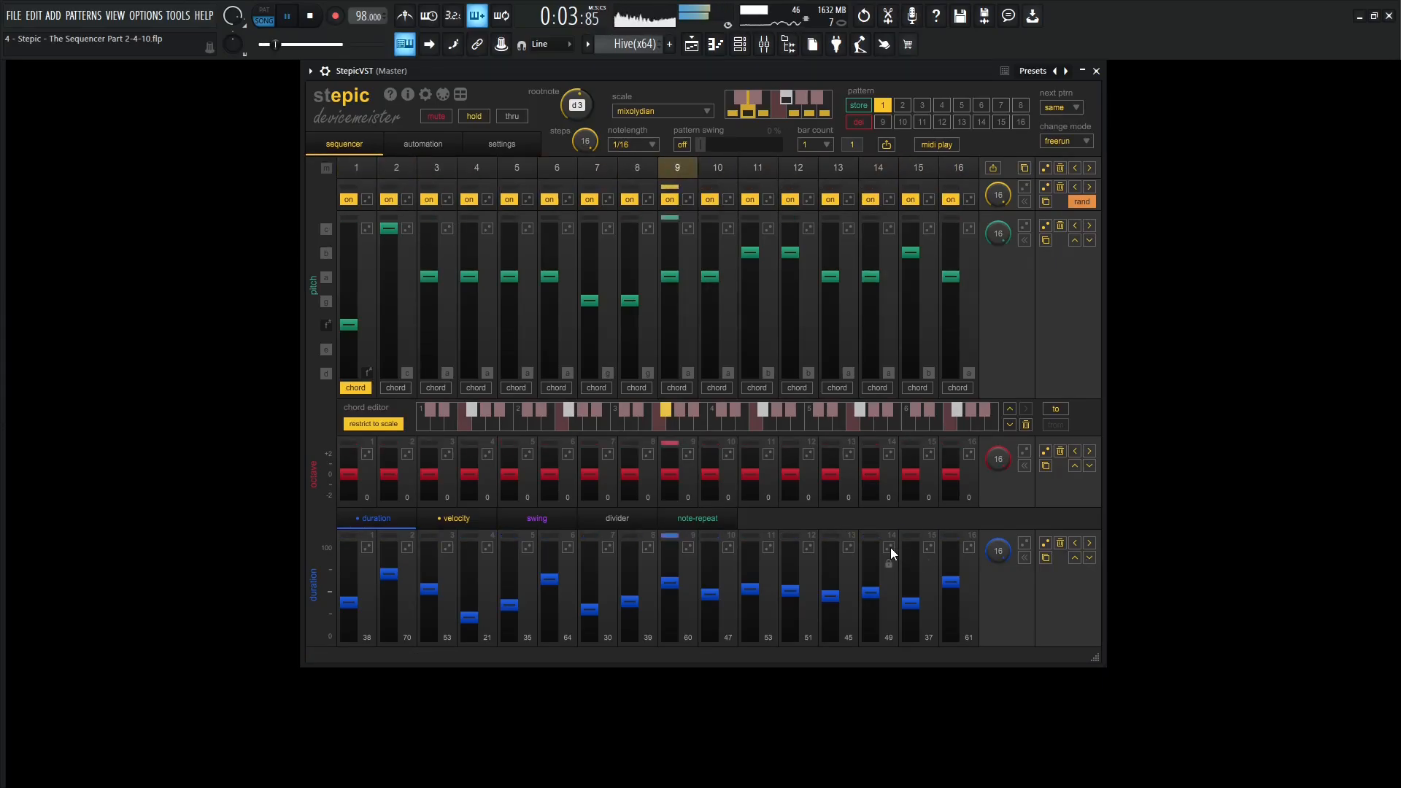
key(space)
- View the swing, divider and note-repeat lanes in turn
click(539, 518)
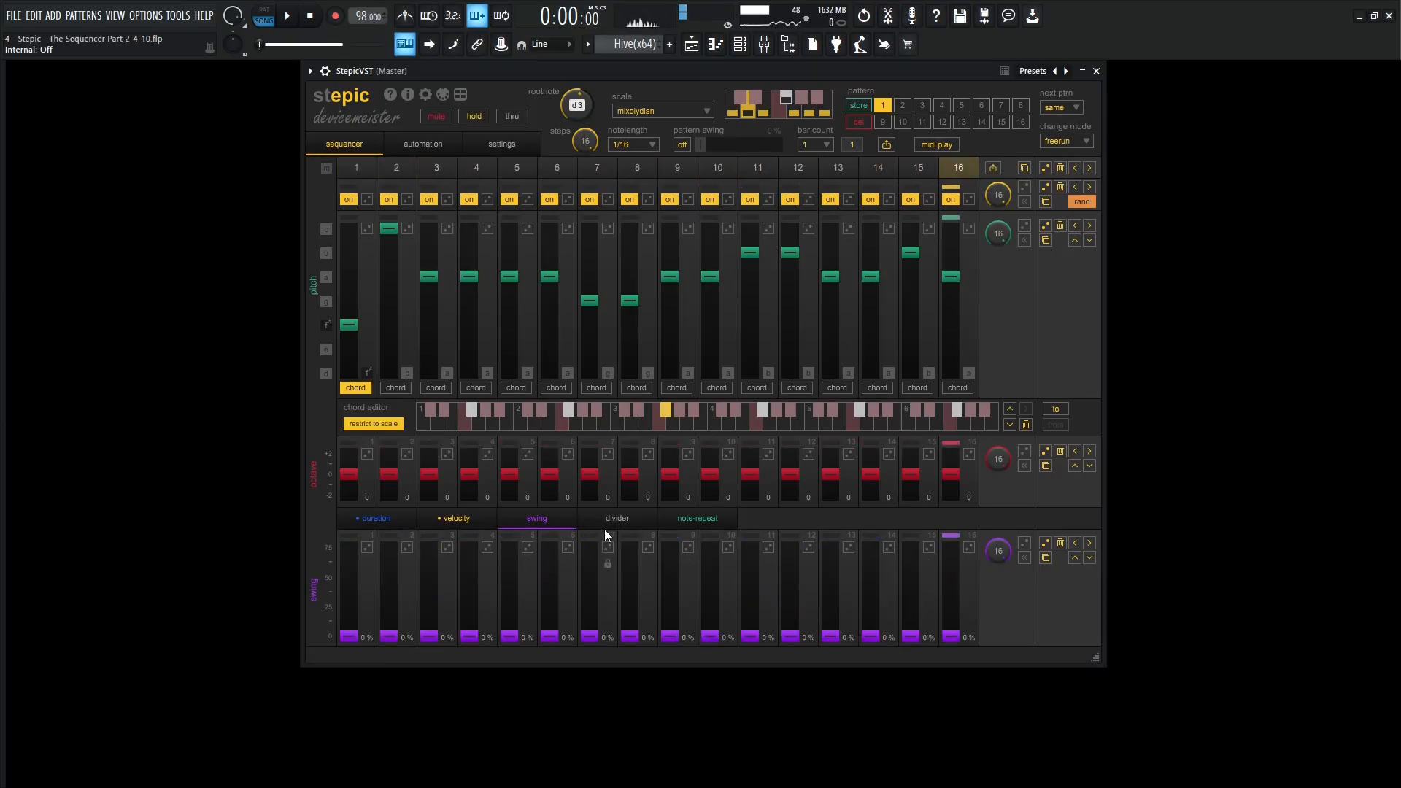
click(617, 518)
click(698, 519)
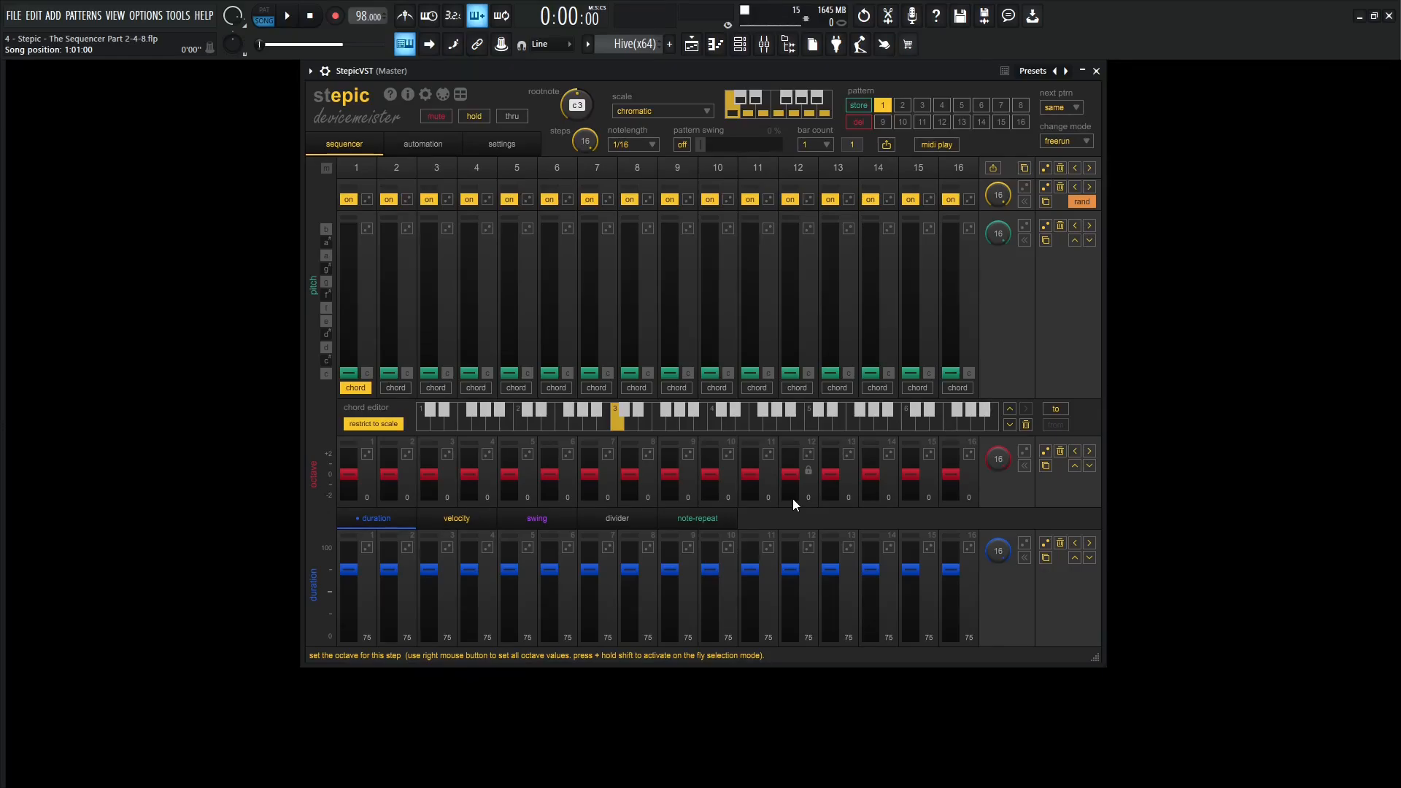
- Copy a randomized pitch lane from pattern 1 to patterns 2, 3 and 4, and open those patterns to check them
click(1049, 224)
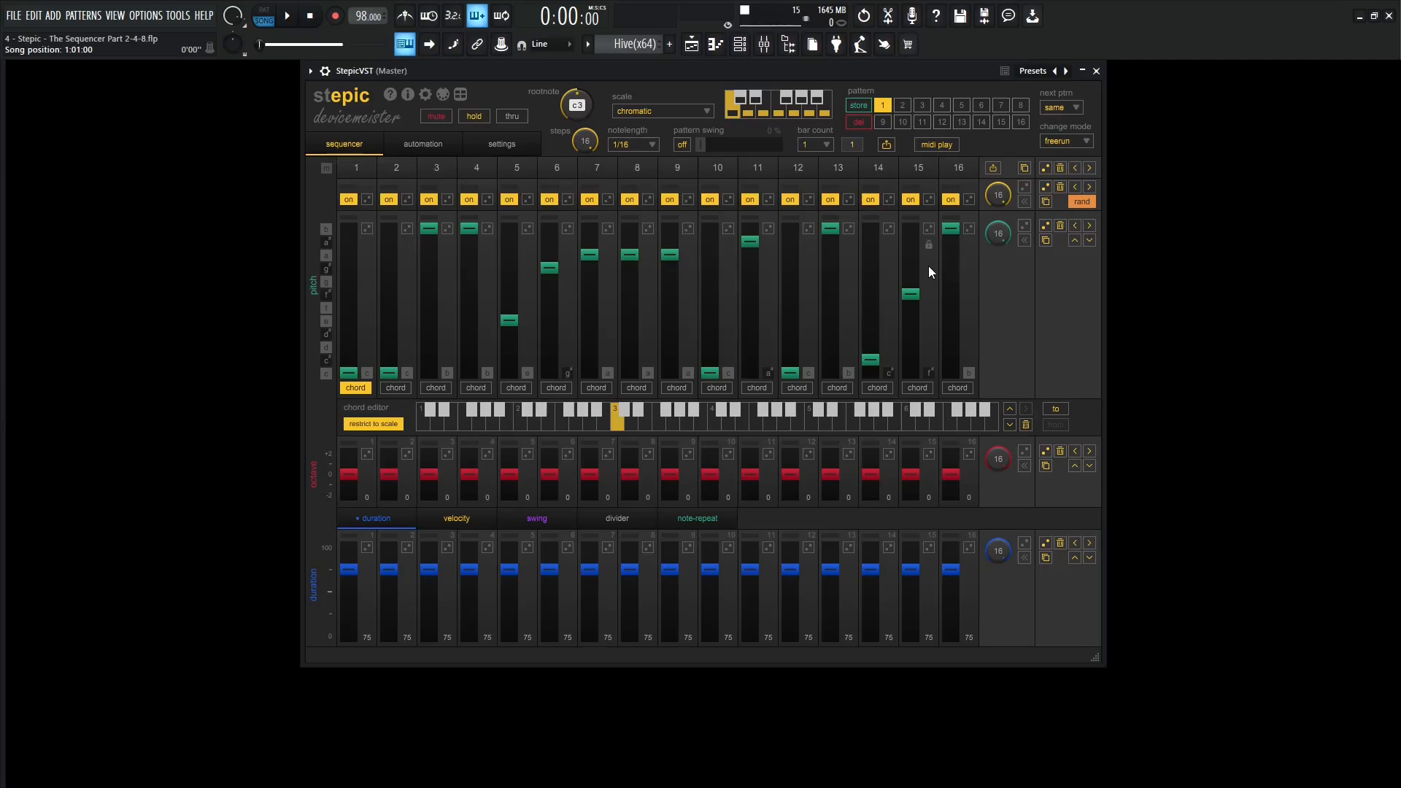
click(1047, 242)
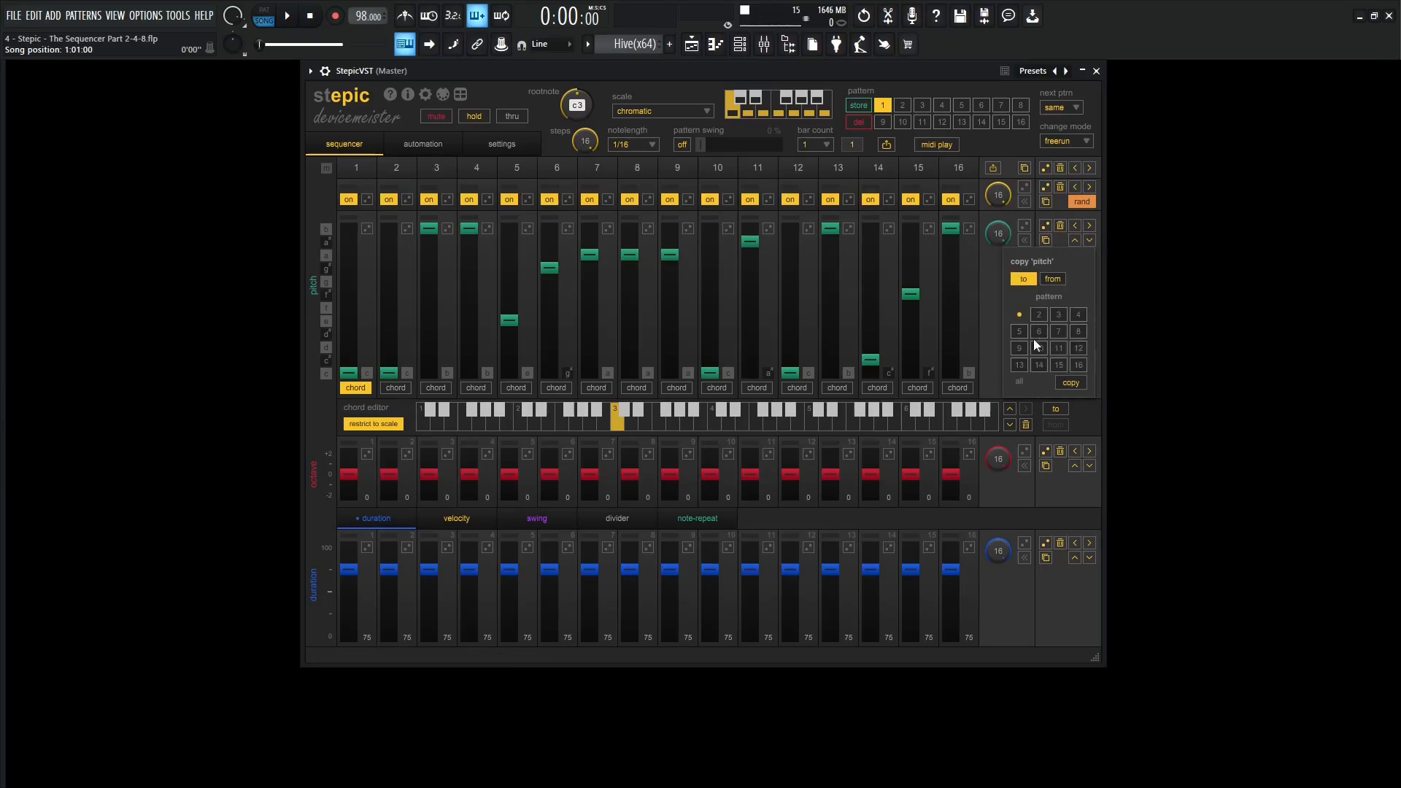
click(1072, 383)
click(904, 106)
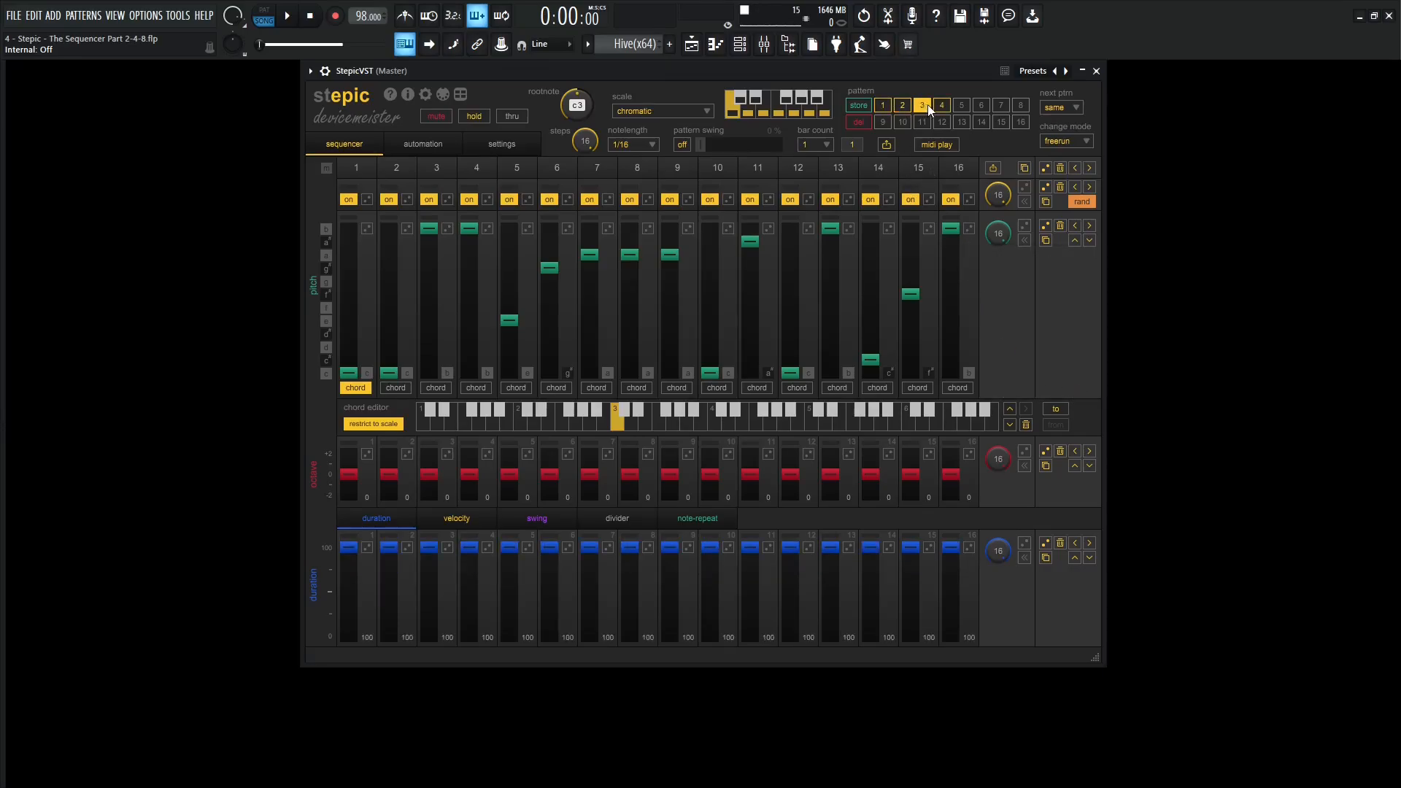
click(942, 105)
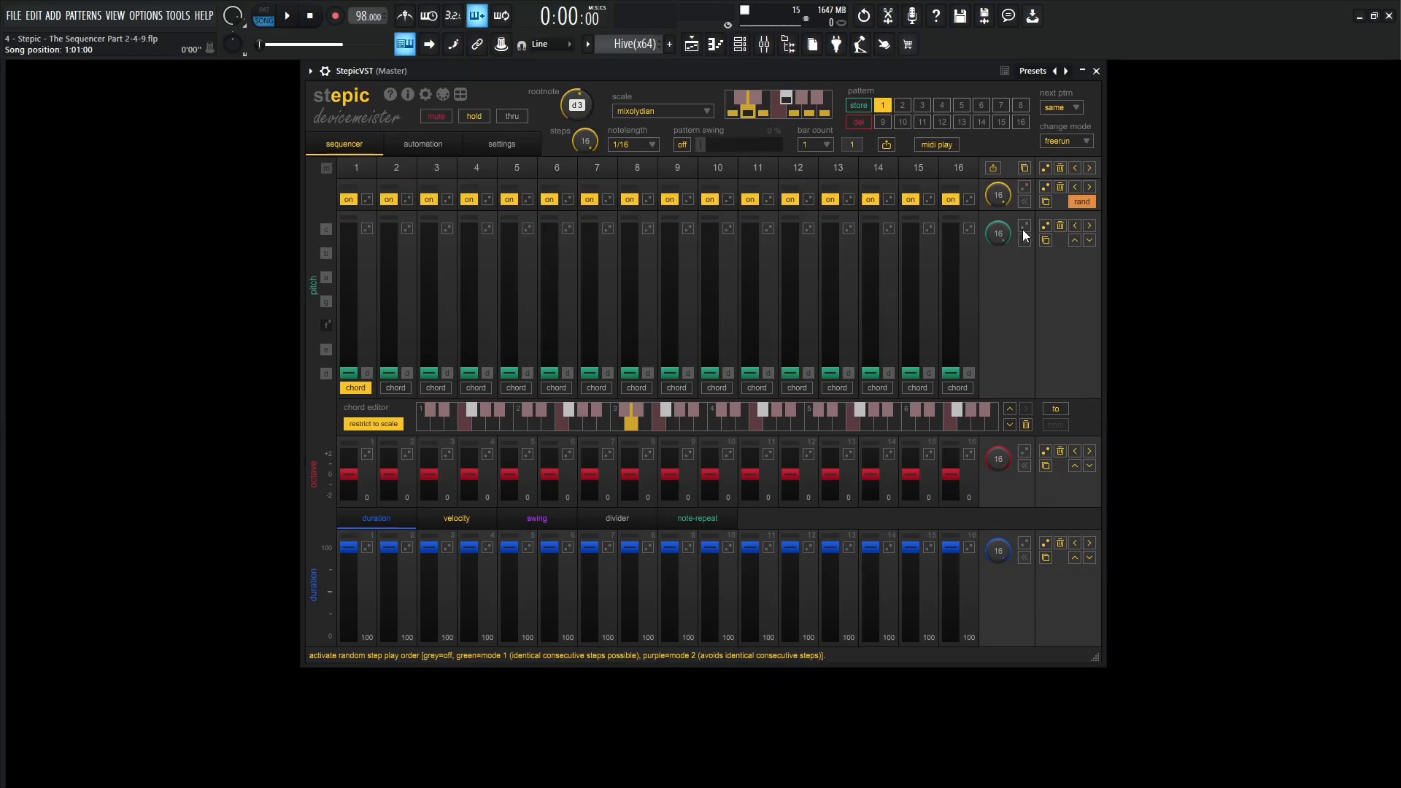
- Activate the green random step order mode on the pitch lane and set the pattern to 3 steps with a 1/4 note length
click(1025, 228)
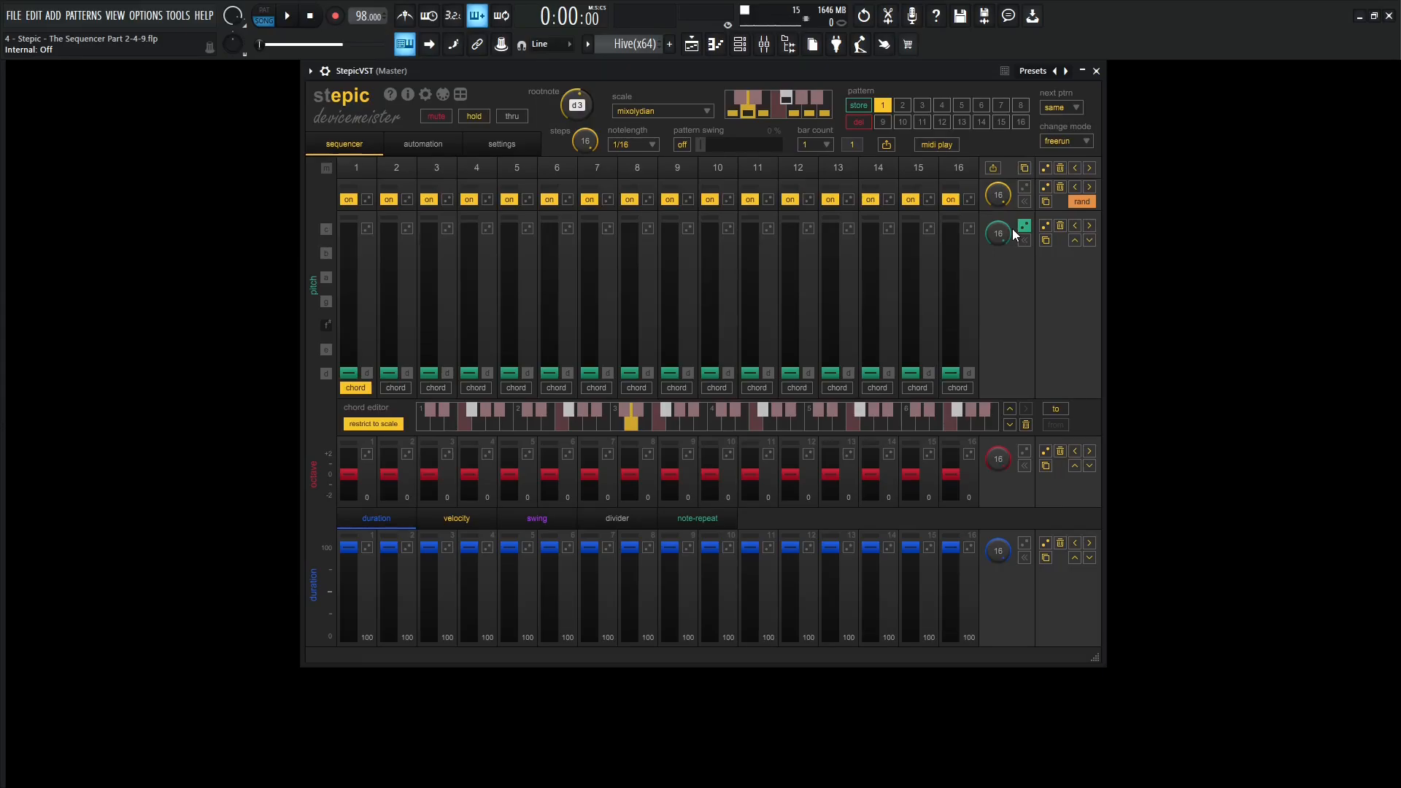
drag(584, 139, 603, 291)
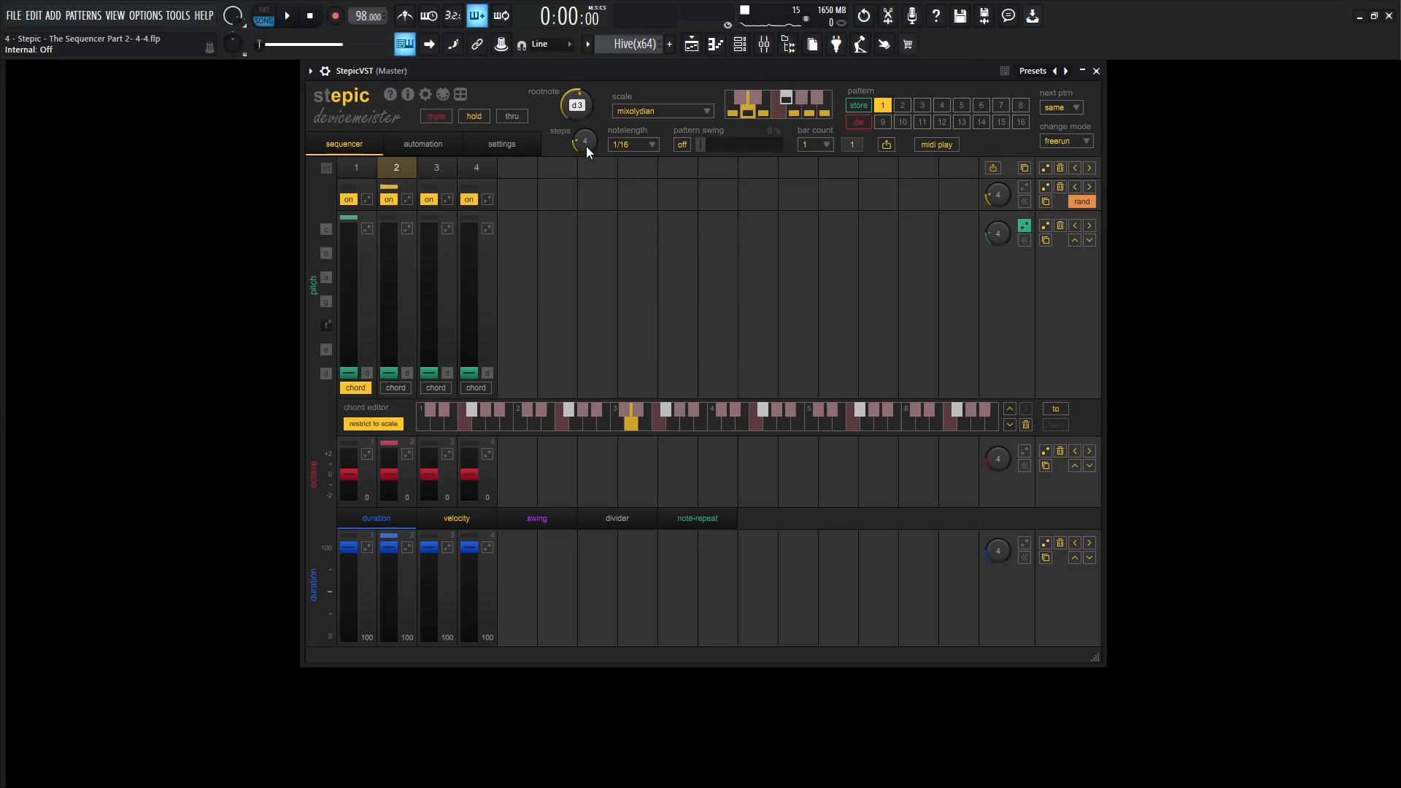
scroll(585, 141, down, 1)
click(632, 144)
click(638, 181)
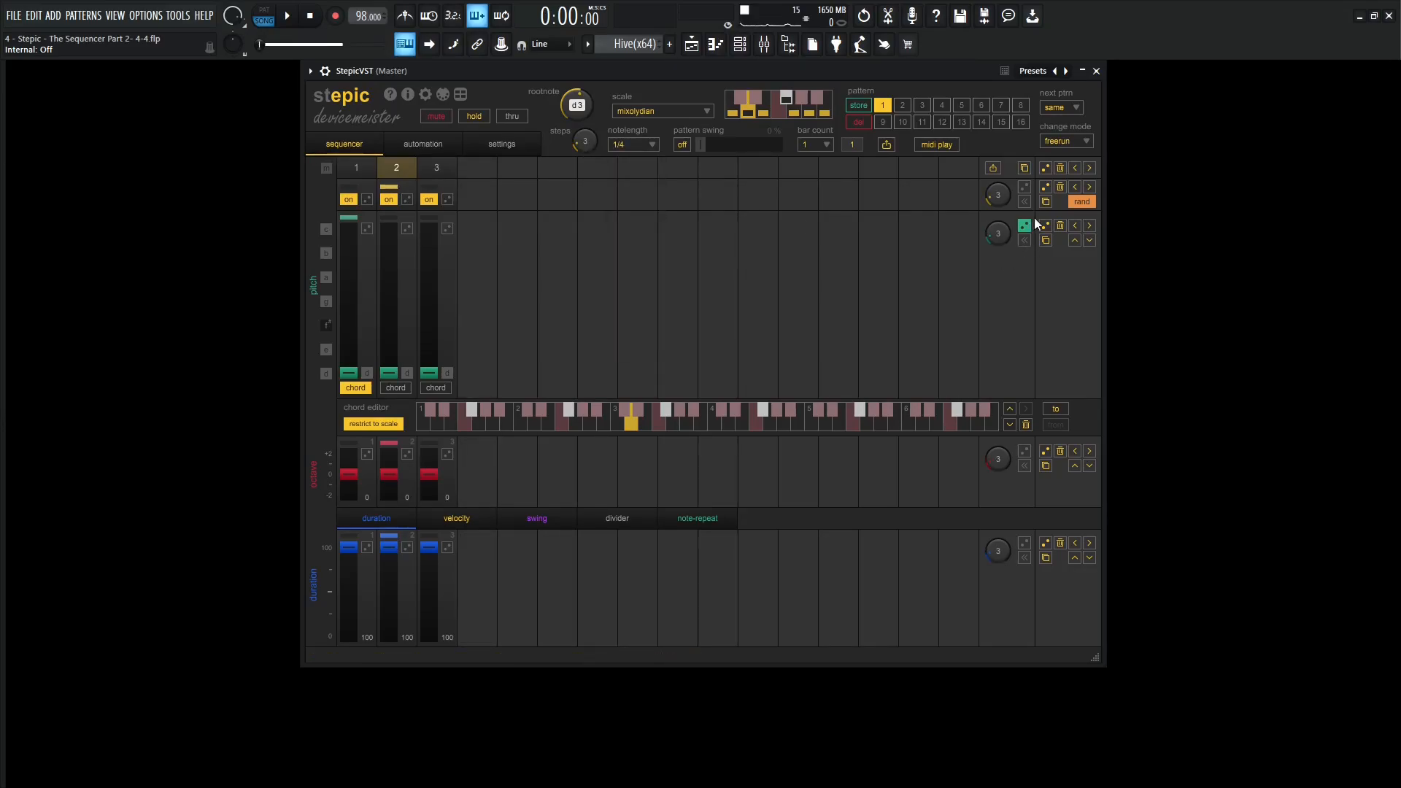
- Switch the pitch lane's random order to the purple mode and audition it with step 2 raised to E and step 3 to G
click(1025, 226)
drag(397, 367, 436, 307)
key(space)
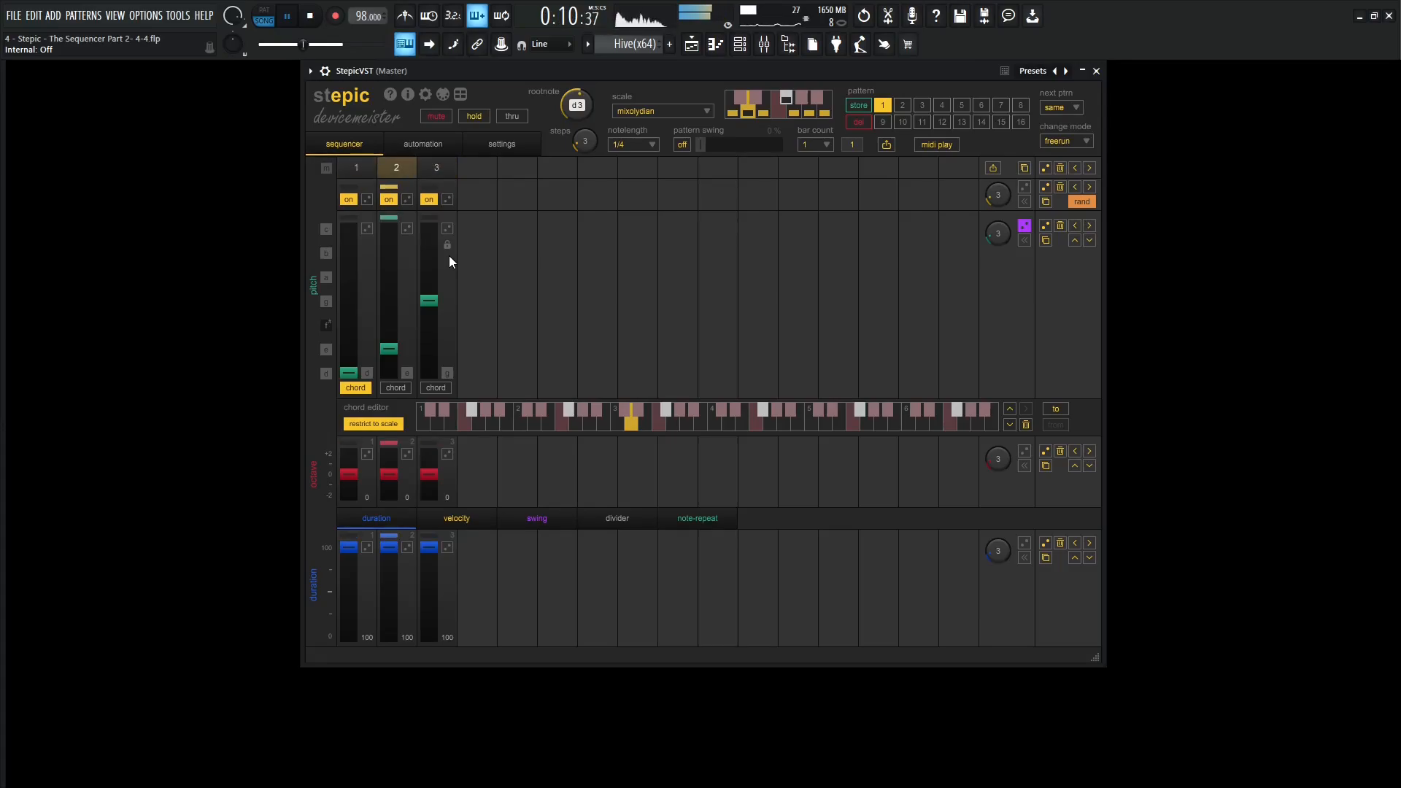
key(space)
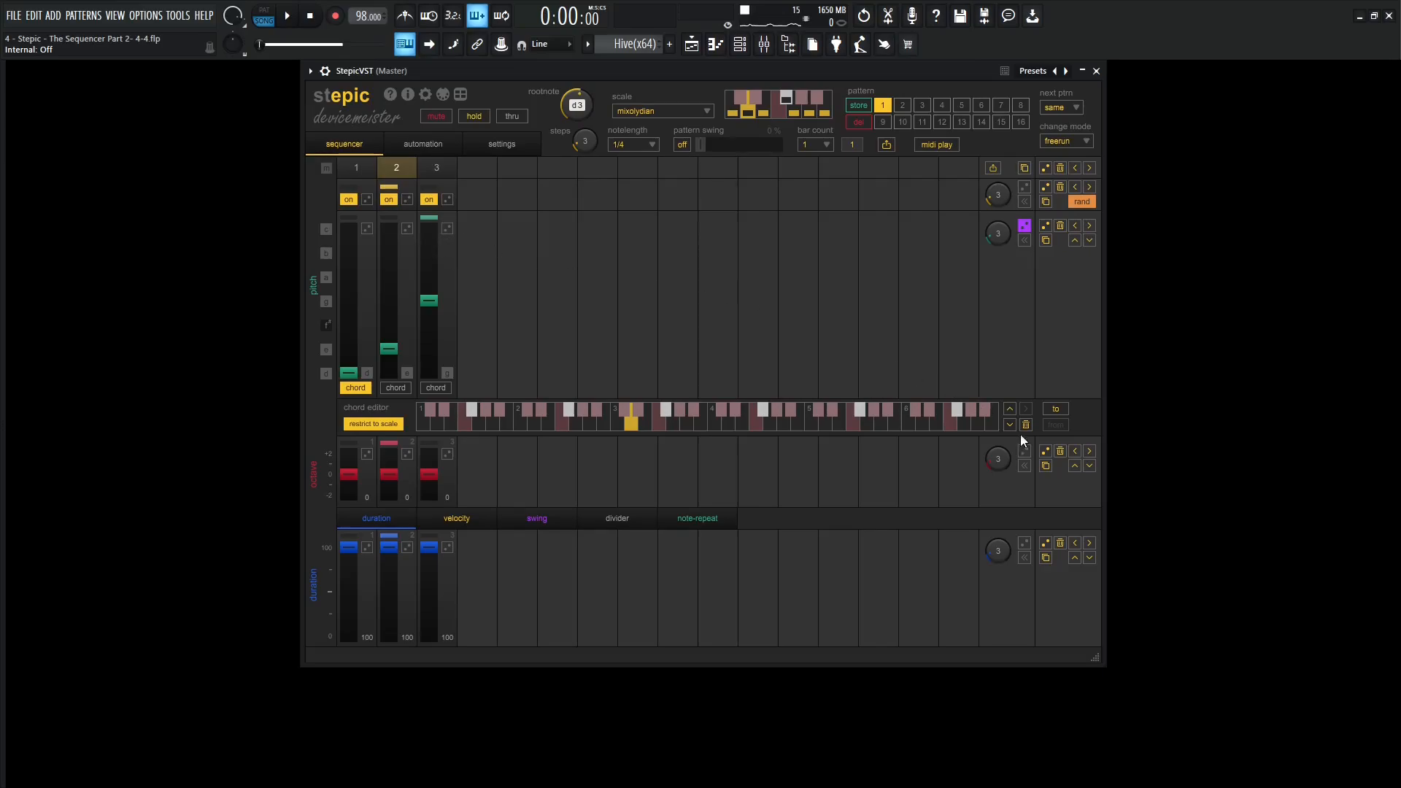
- Extend the octave lane to 5 steps with step 4 at +1, and audition the pattern at a 1/16 note length
drag(998, 452, 996, 435)
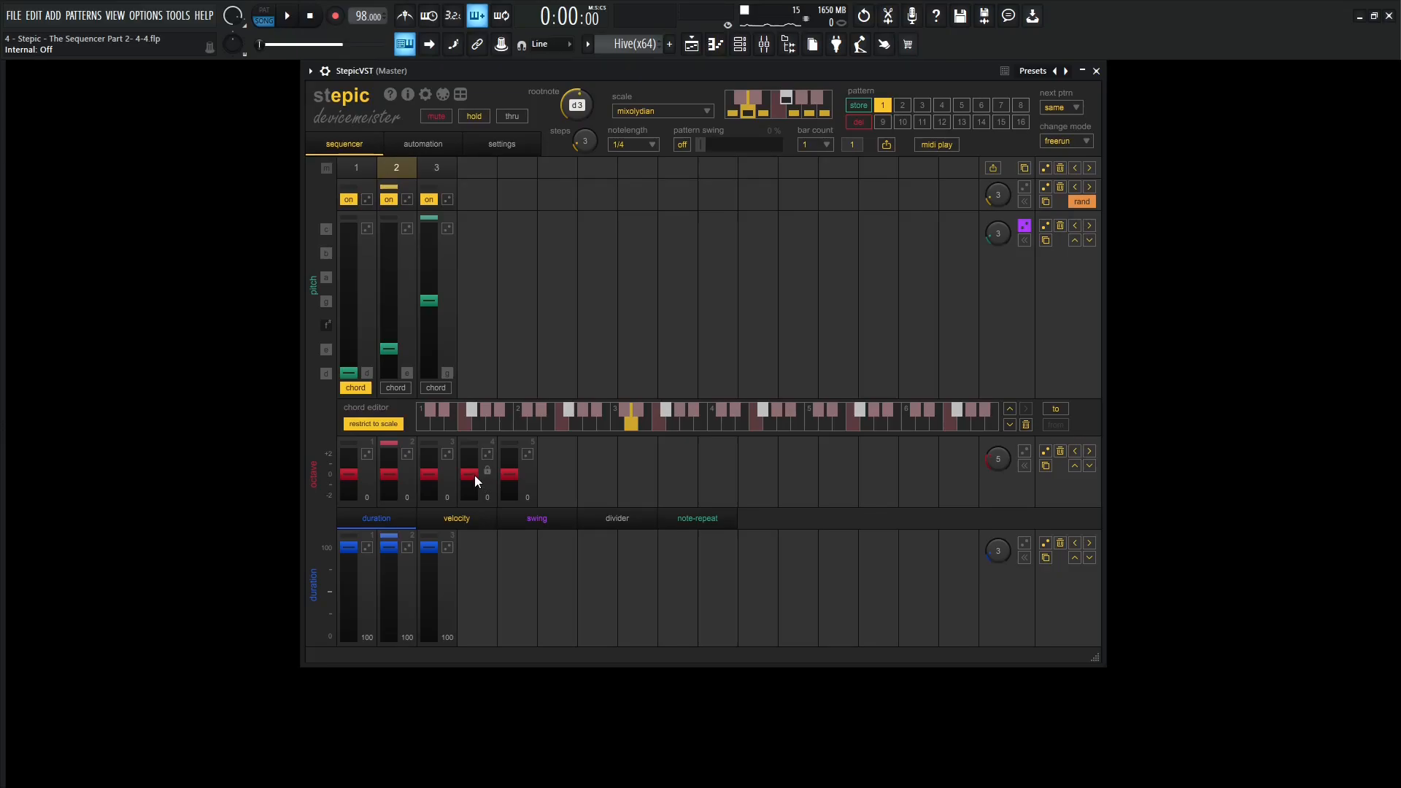
drag(474, 475, 477, 463)
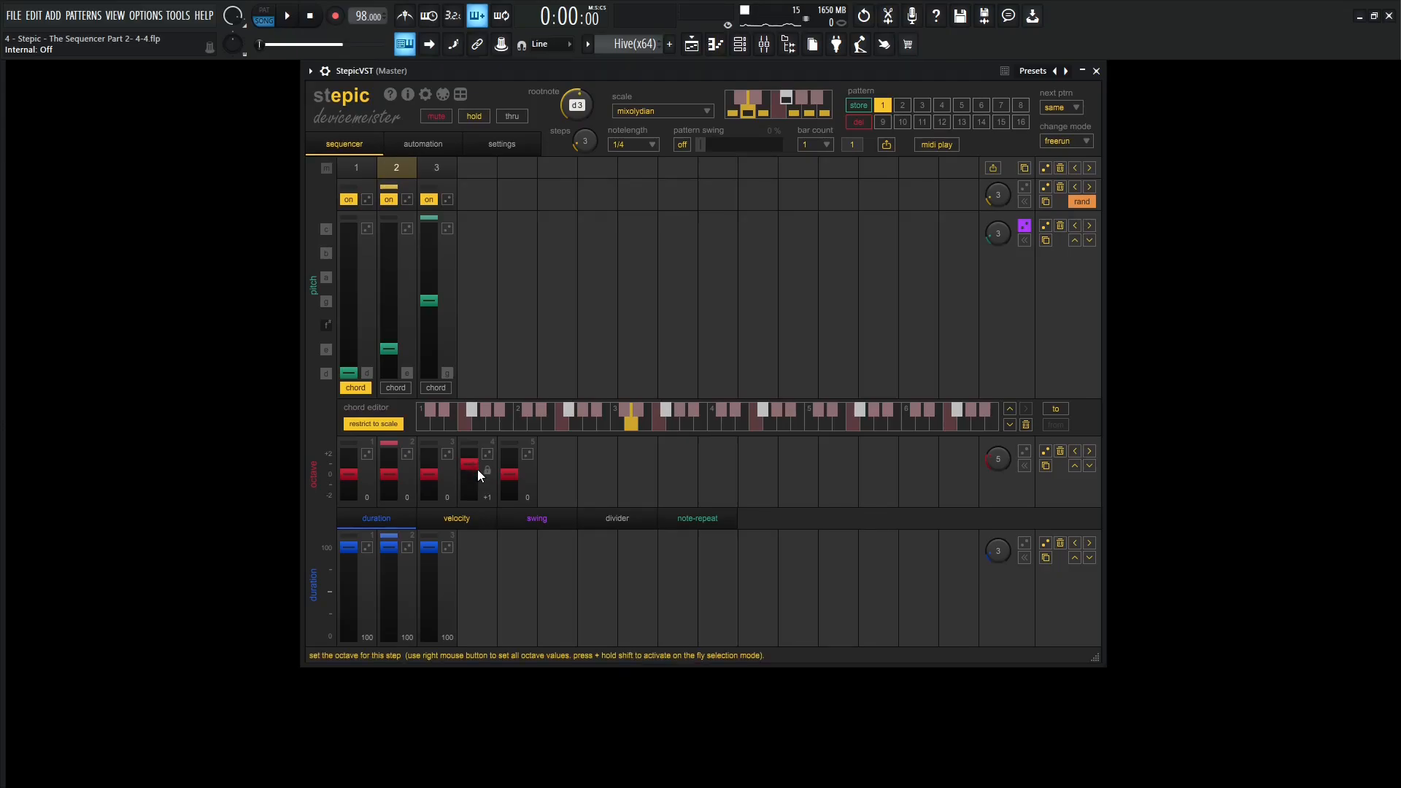
click(632, 145)
click(639, 206)
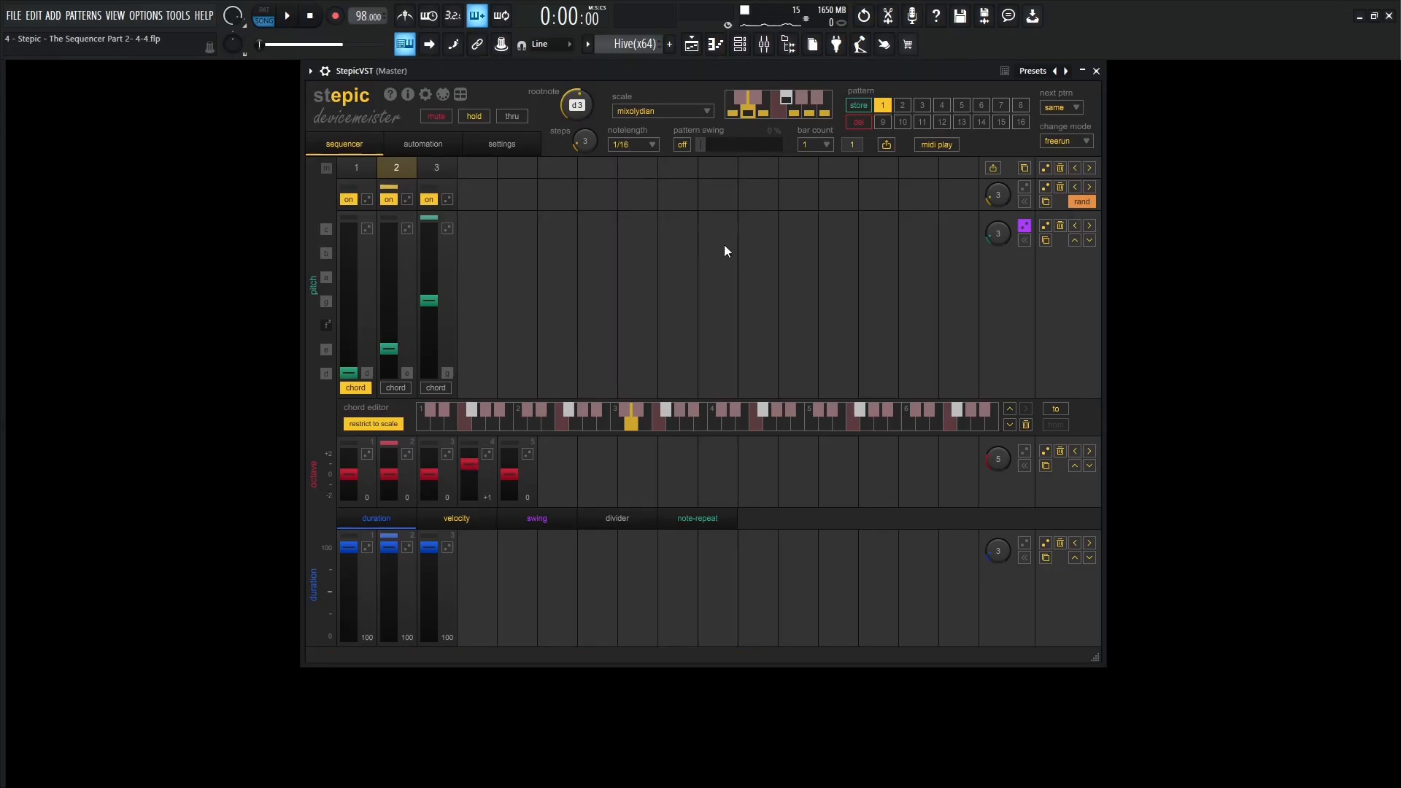
key(space)
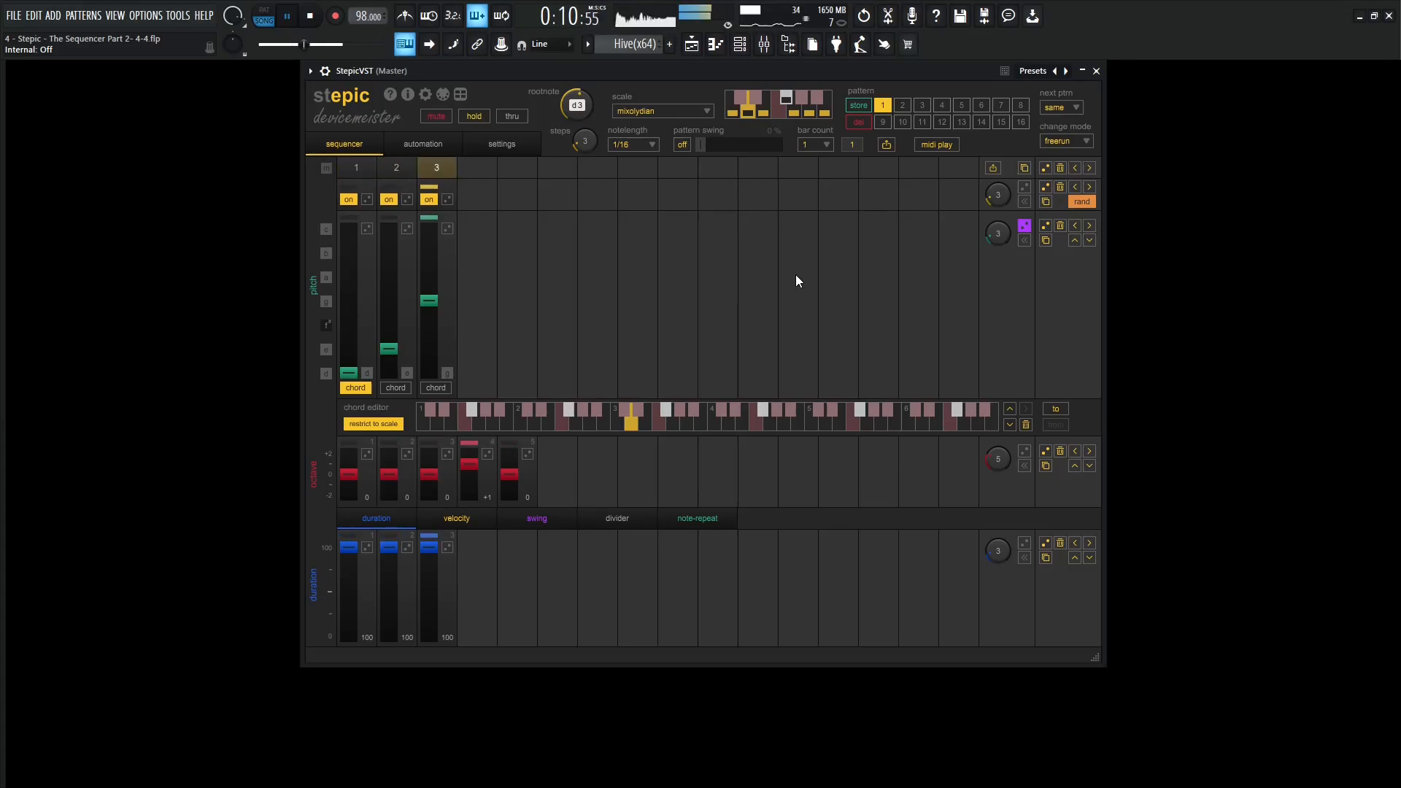
key(space)
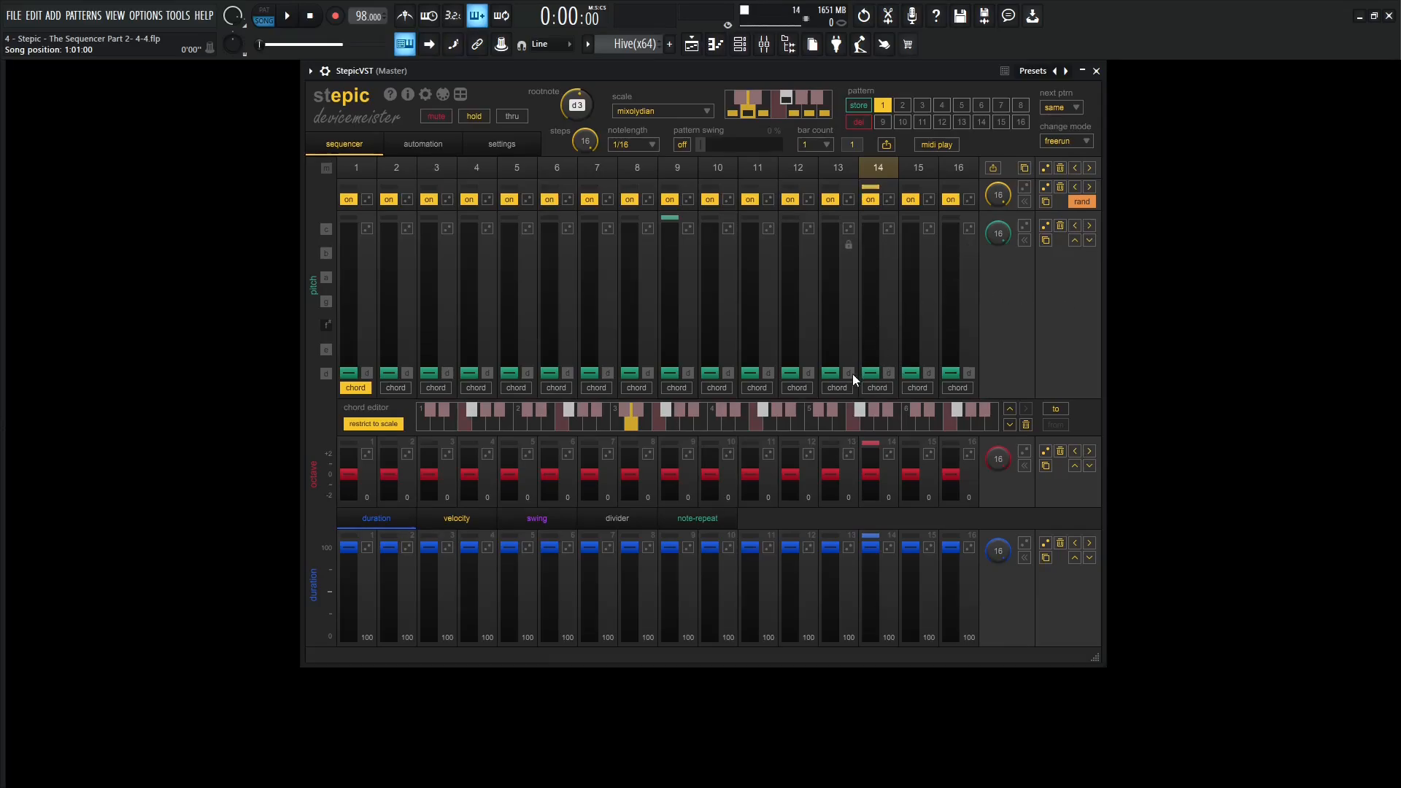
- Raise the pitch of steps 13 and 14 to F# and steps 15 and 16 to A
drag(835, 349, 832, 324)
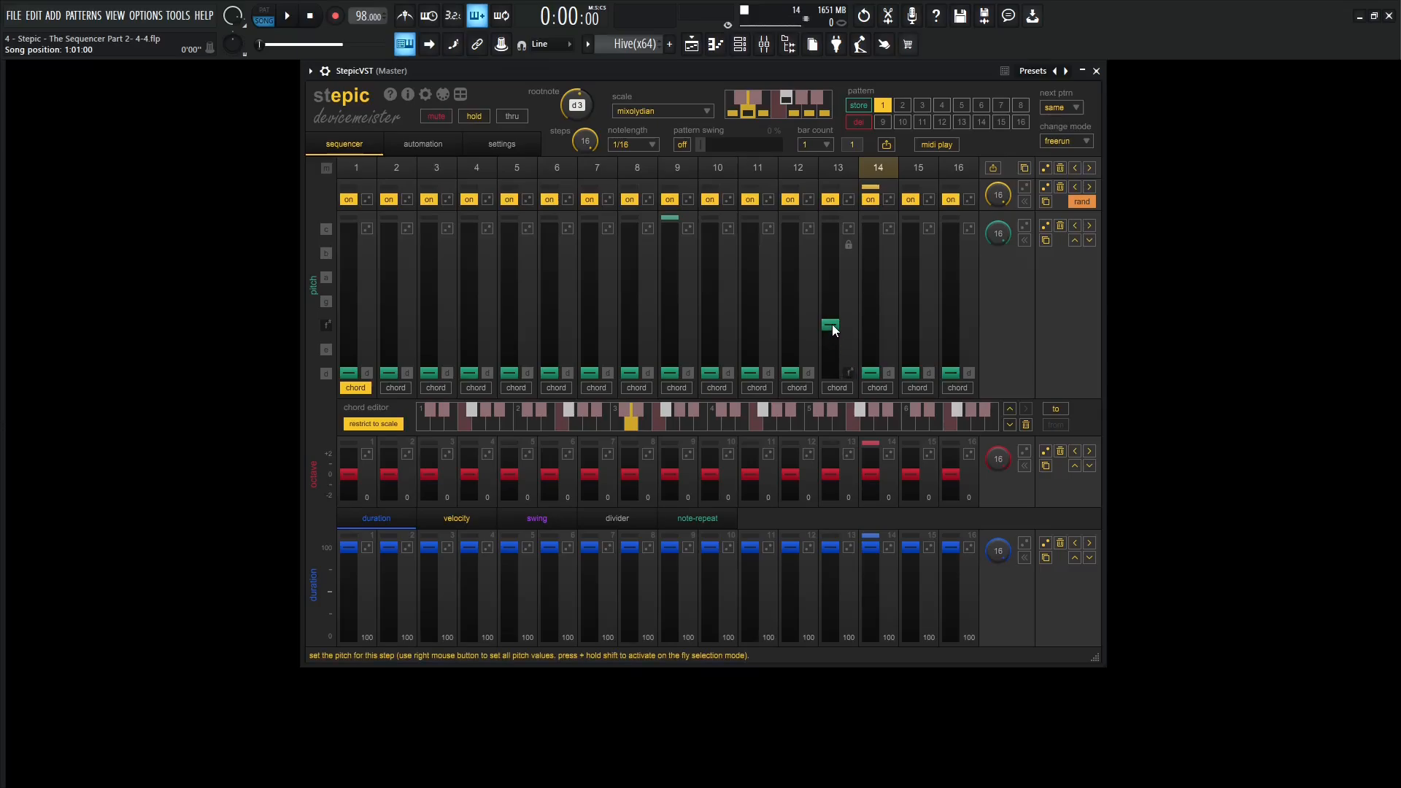
click(869, 325)
drag(921, 367, 908, 278)
drag(951, 371, 948, 286)
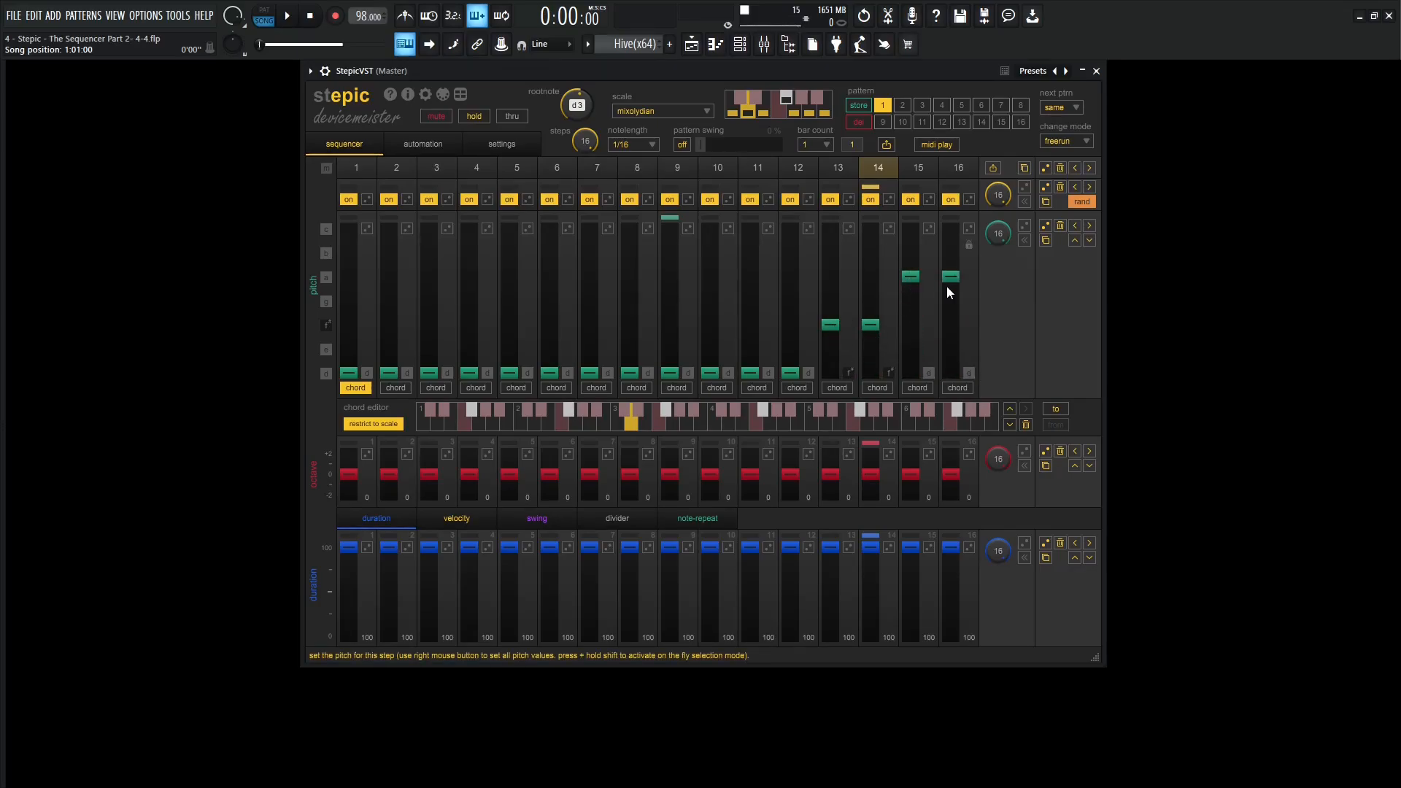
- Activate the green random step order mode on the 16-step pitch lane, and play and stop the pattern
click(1024, 226)
key(space)
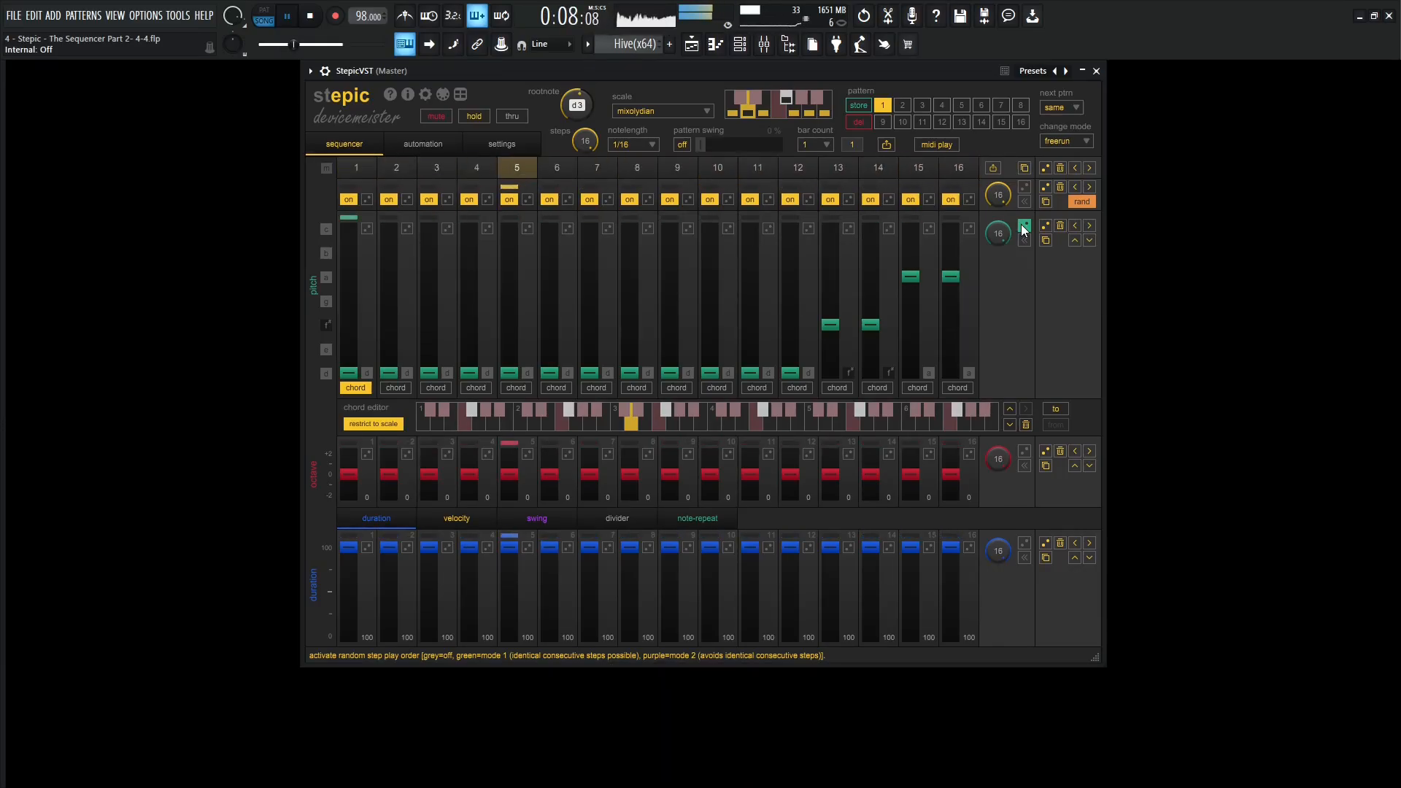
key(space)
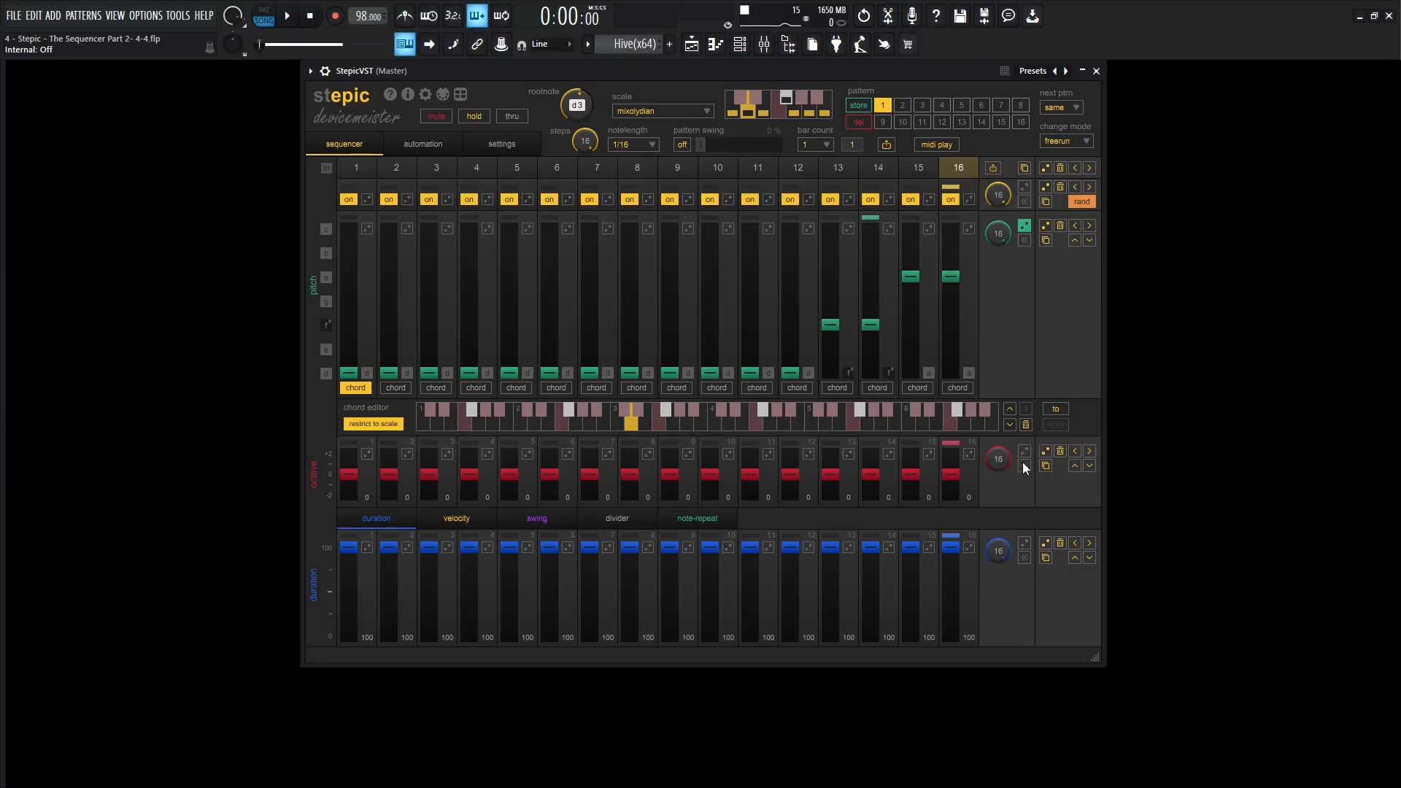
- Audition the pattern with random step order on both the pitch and octave lanes and octave step 16 at +1
key(space)
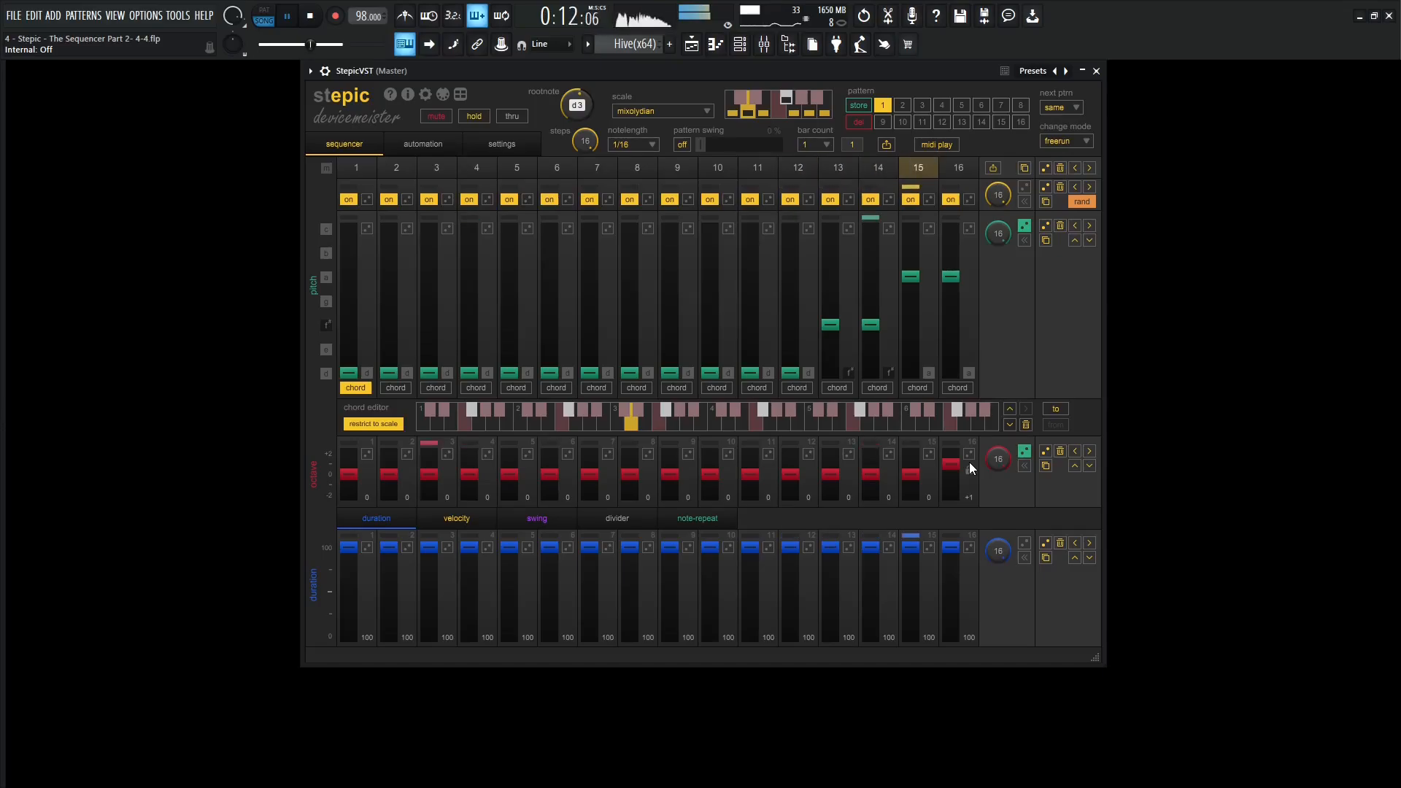
key(space)
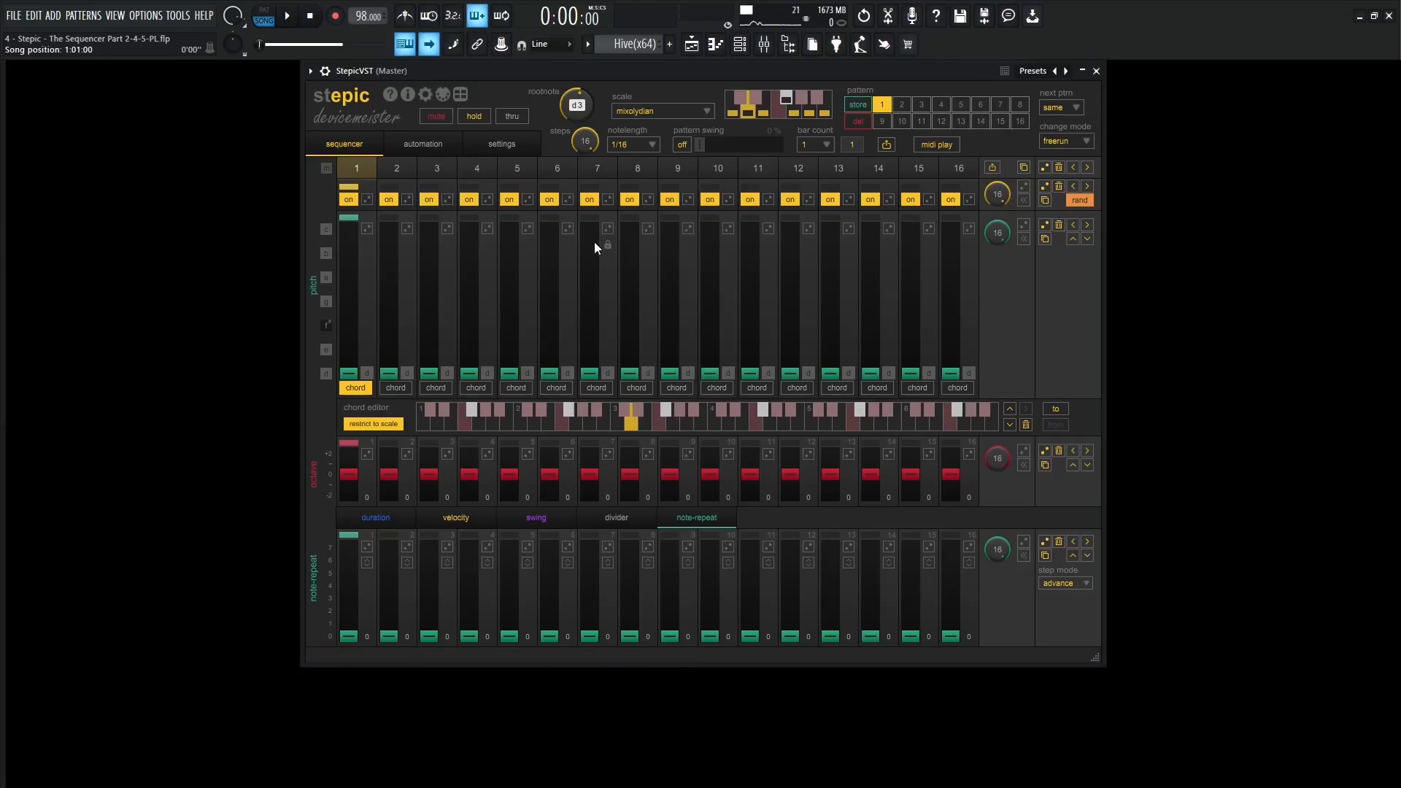
- Lock all 16 steps of the pitch lane and start playback
click(568, 245)
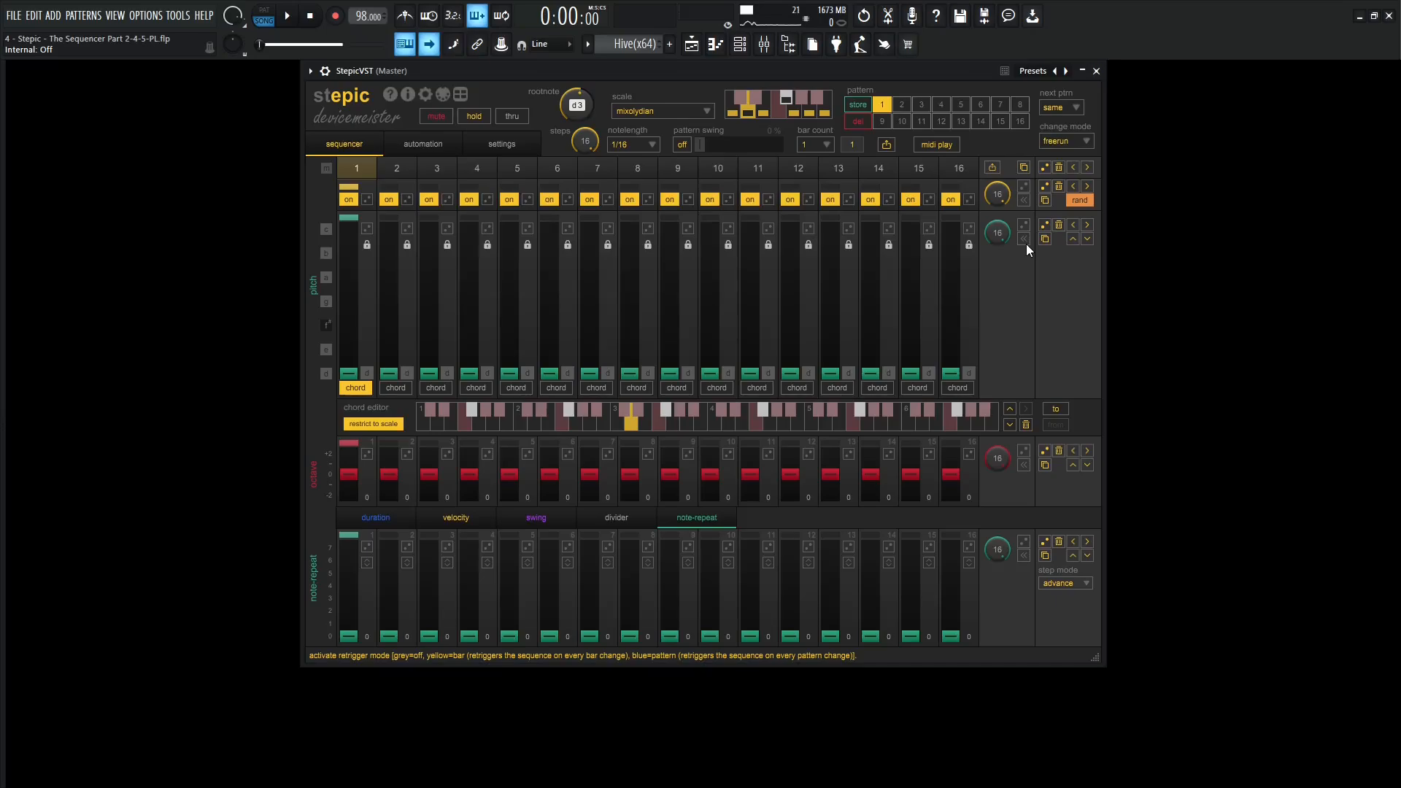
key(space)
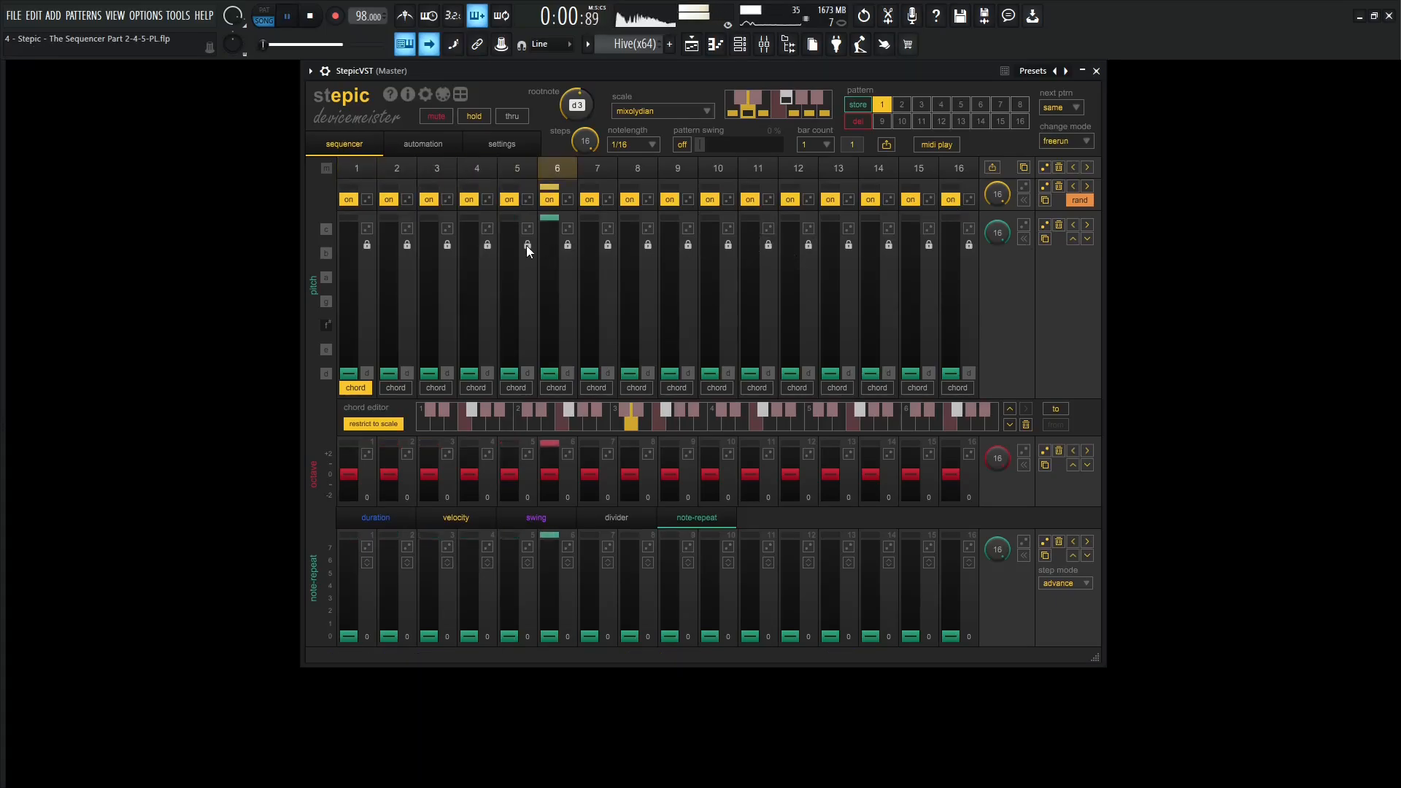
- Unlock pitch steps 5, 9, 14 and 15 and randomize the pitch lane
click(688, 243)
click(889, 244)
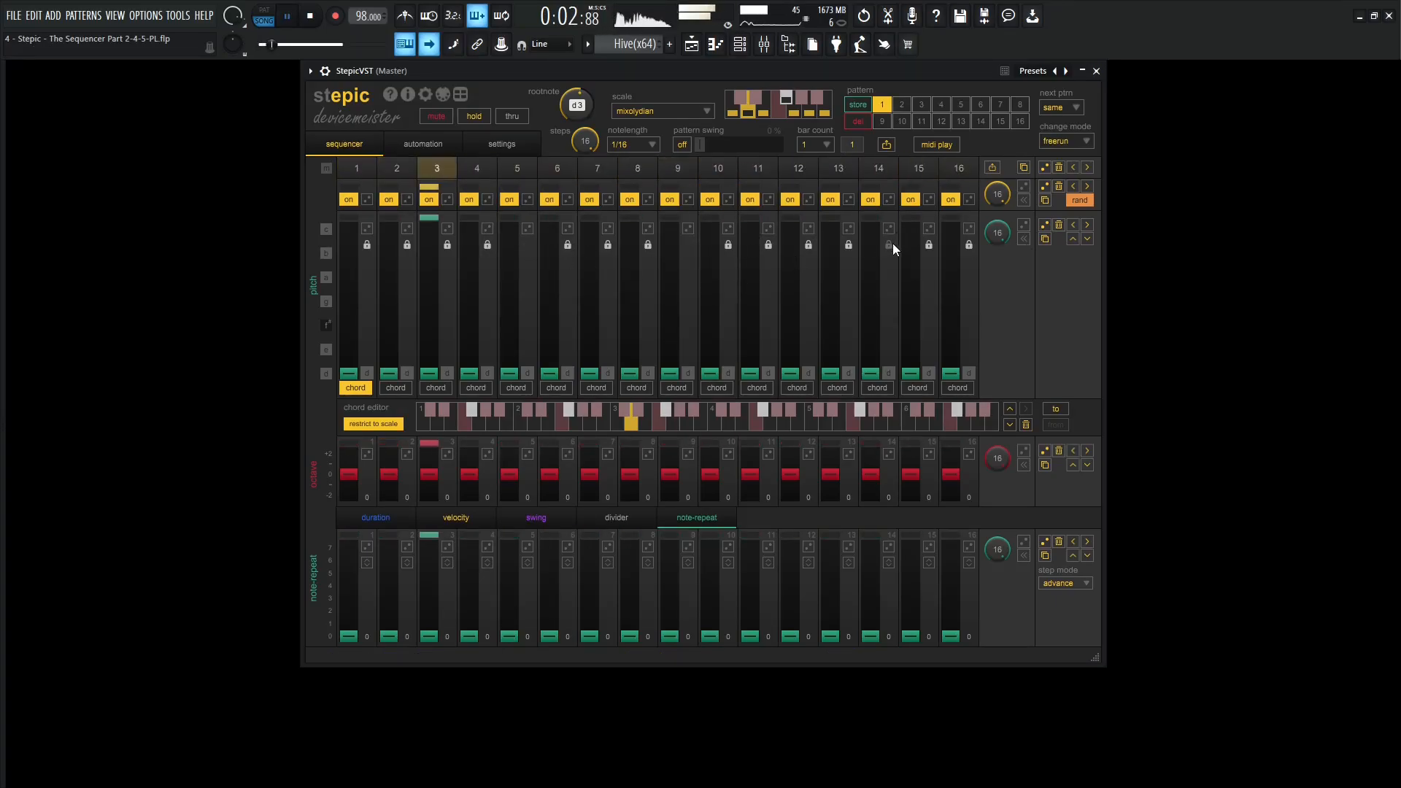
click(929, 245)
click(1044, 224)
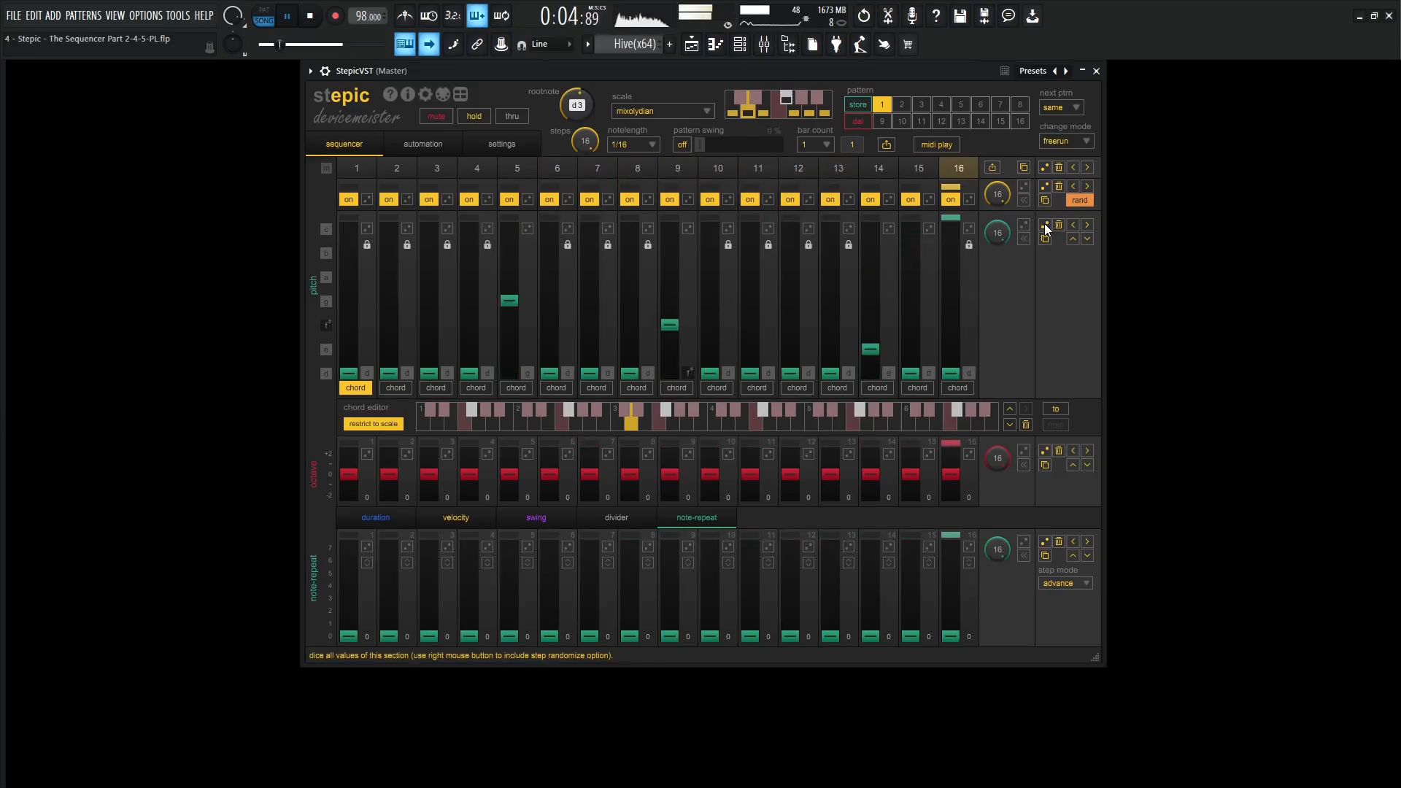
- Randomize the unlocked pitch steps three more times during playback, stop the pattern and reset the pitch lane
click(1042, 225)
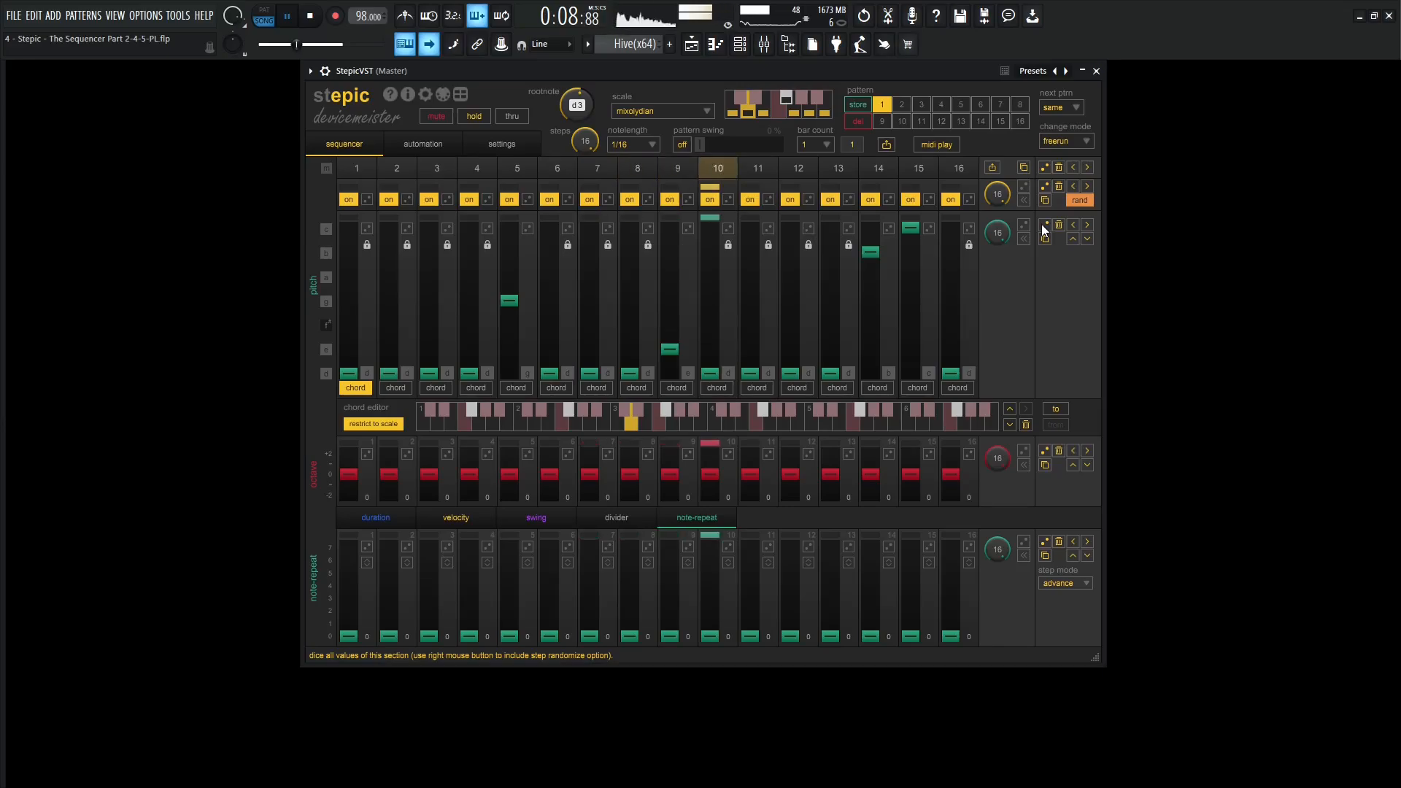
click(1042, 226)
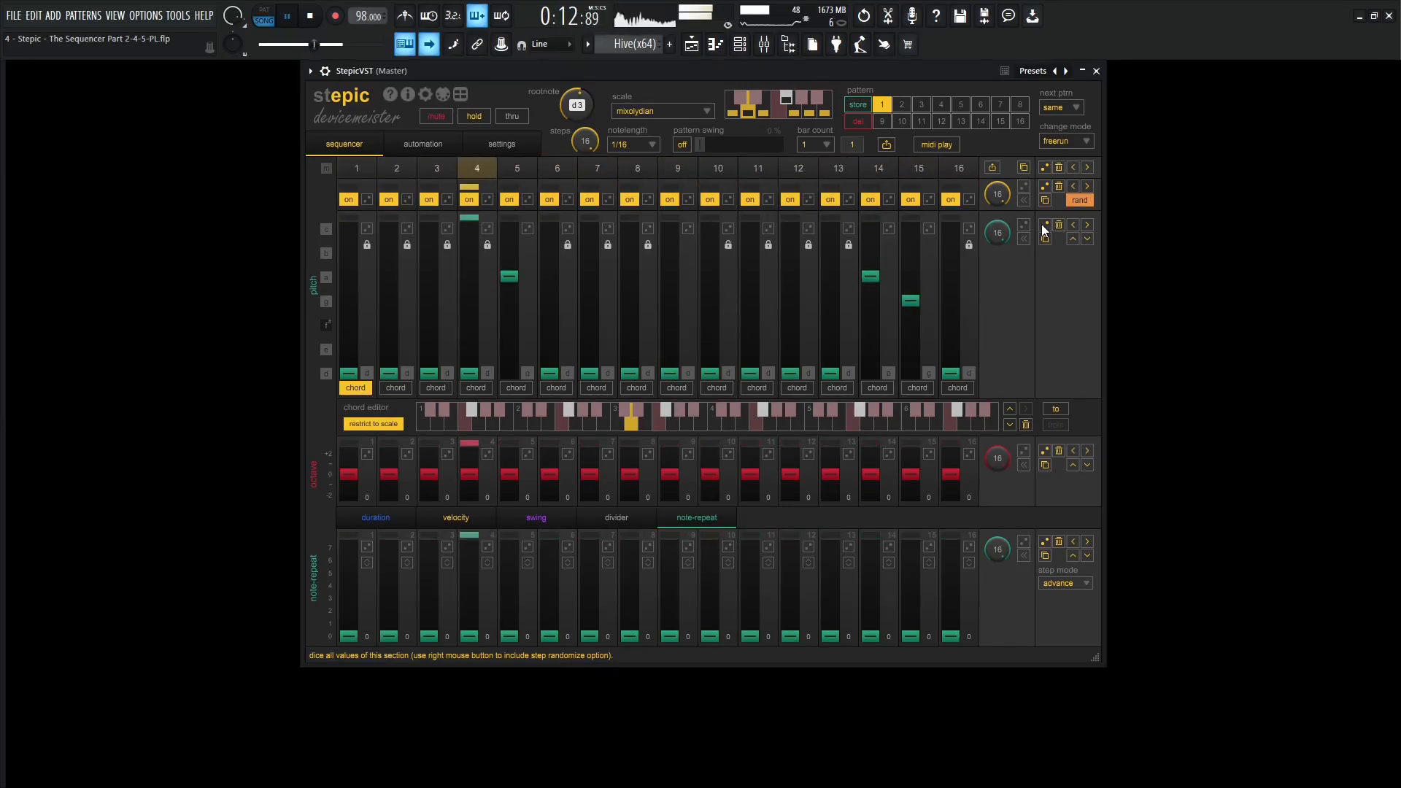
click(1040, 225)
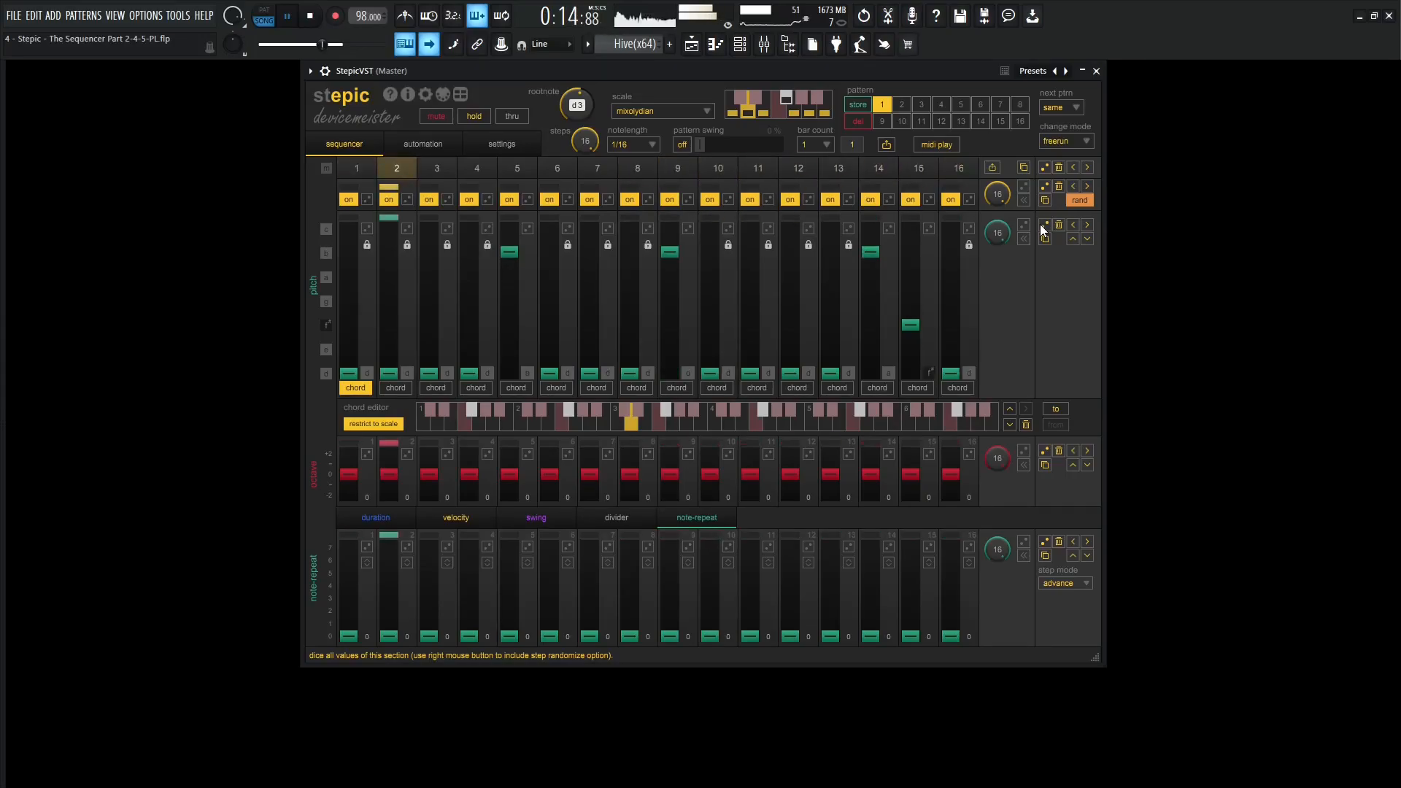
key(space)
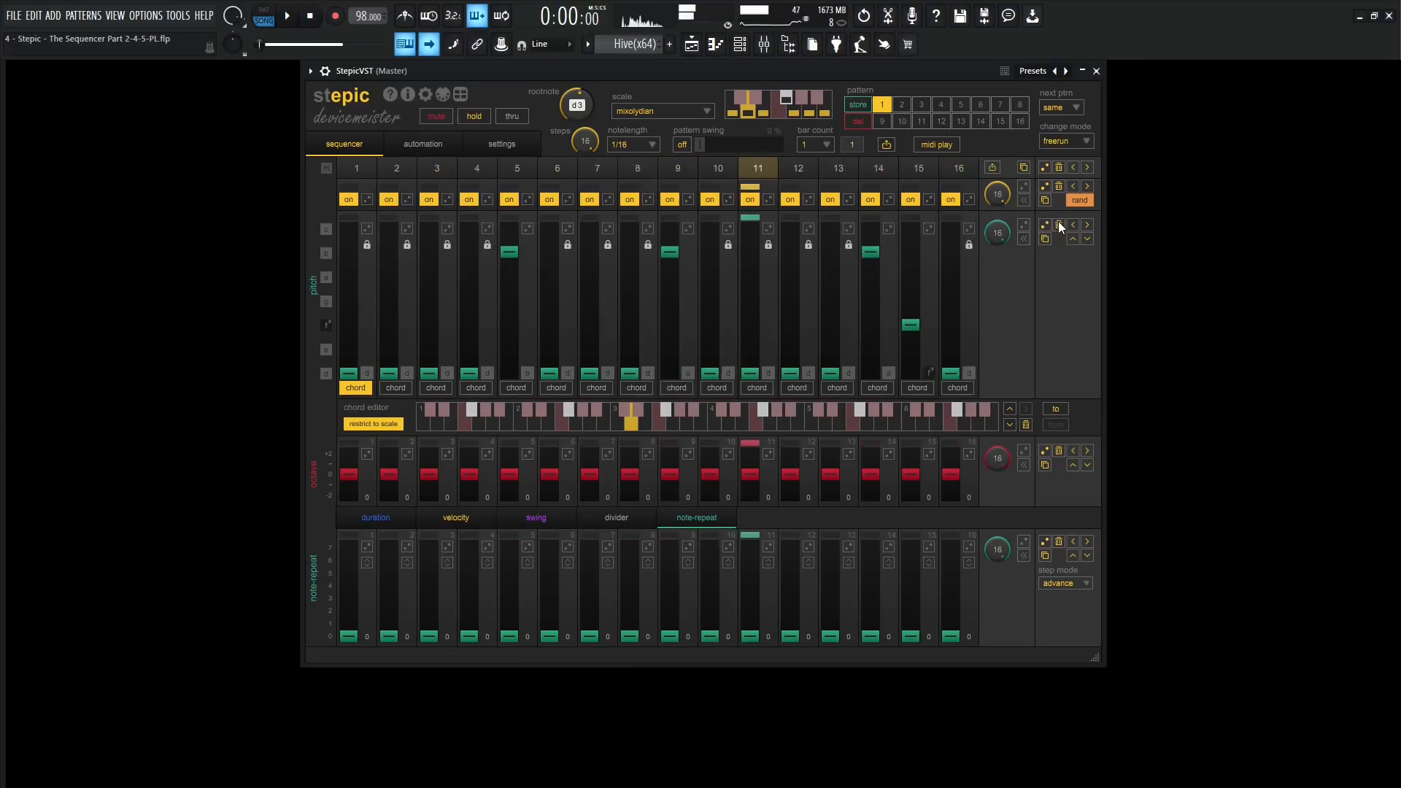
click(1059, 225)
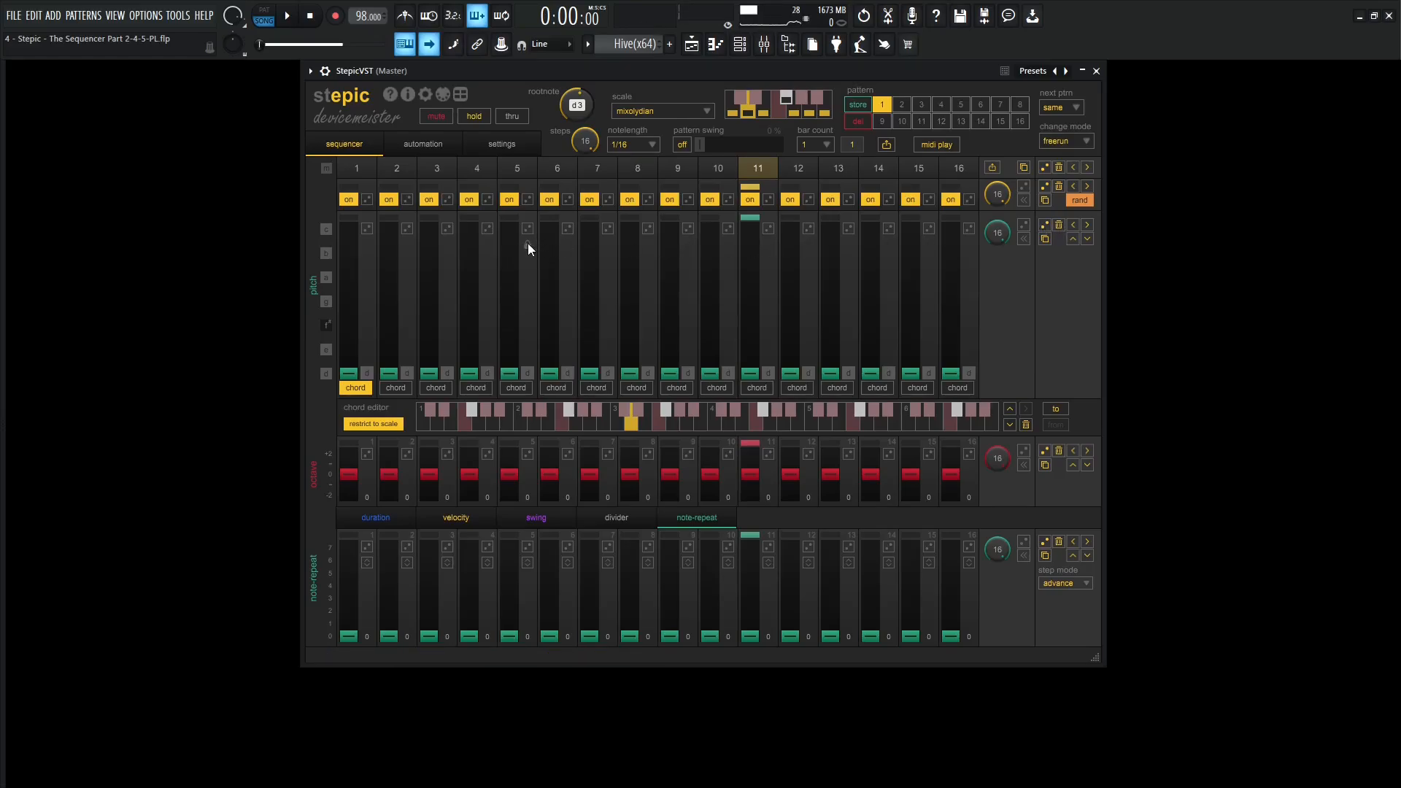
- Lock steps 5 to 11 of the pitch lane and randomize the remaining pitch values
drag(528, 243, 770, 243)
click(1043, 227)
click(1044, 226)
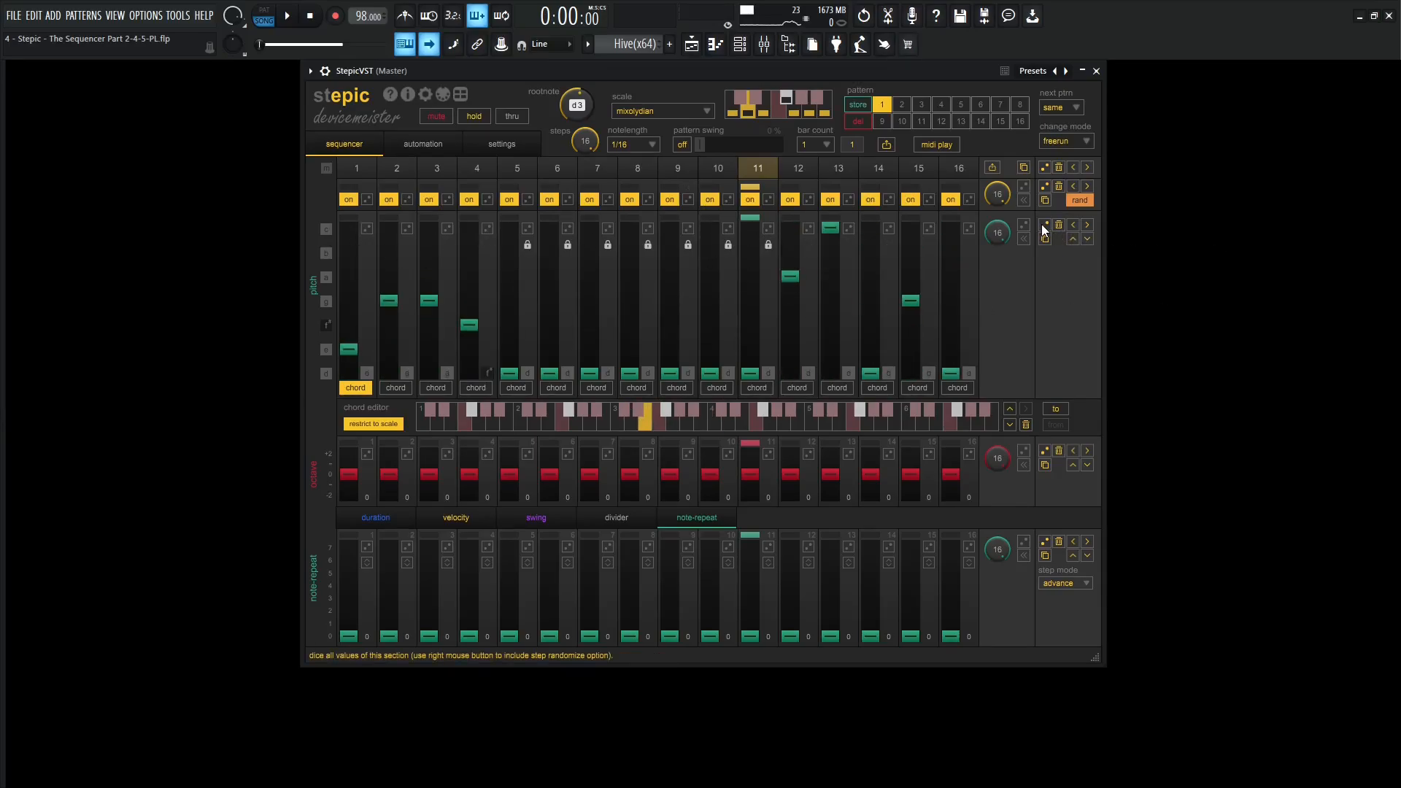
- Play the pattern while re-randomizing the unlocked pitch steps twice, and stop and reset the pitch lane
key(space)
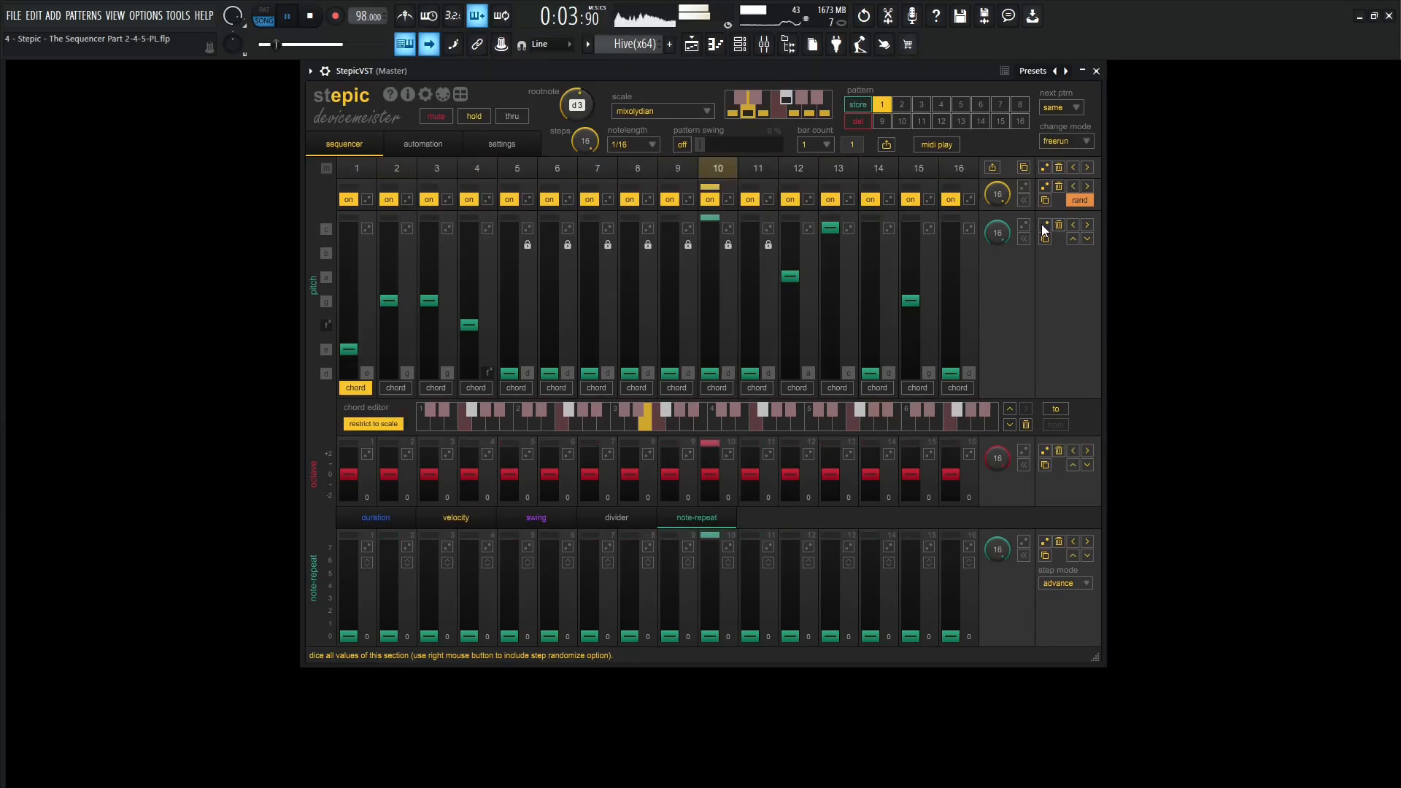
click(1041, 227)
click(1041, 226)
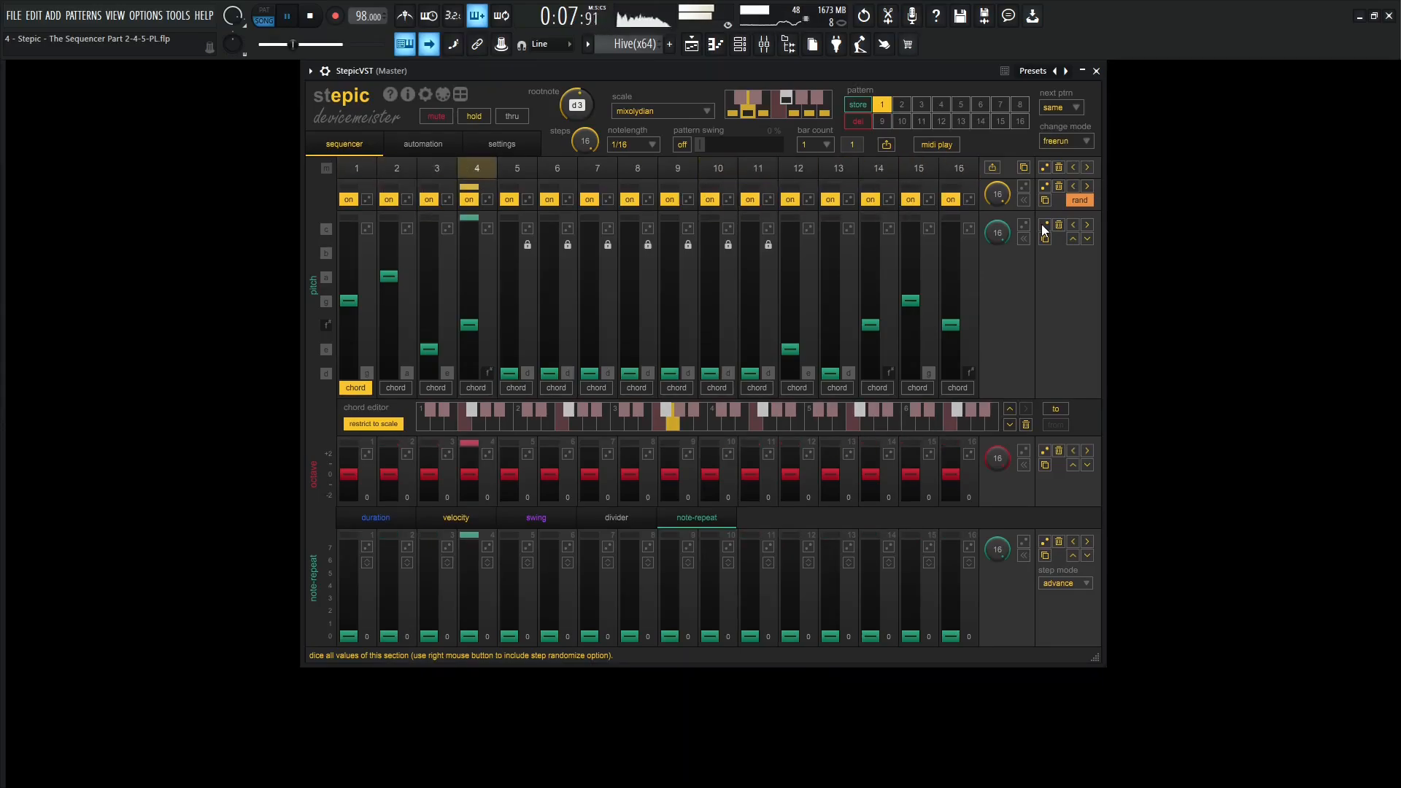
key(space)
click(1058, 223)
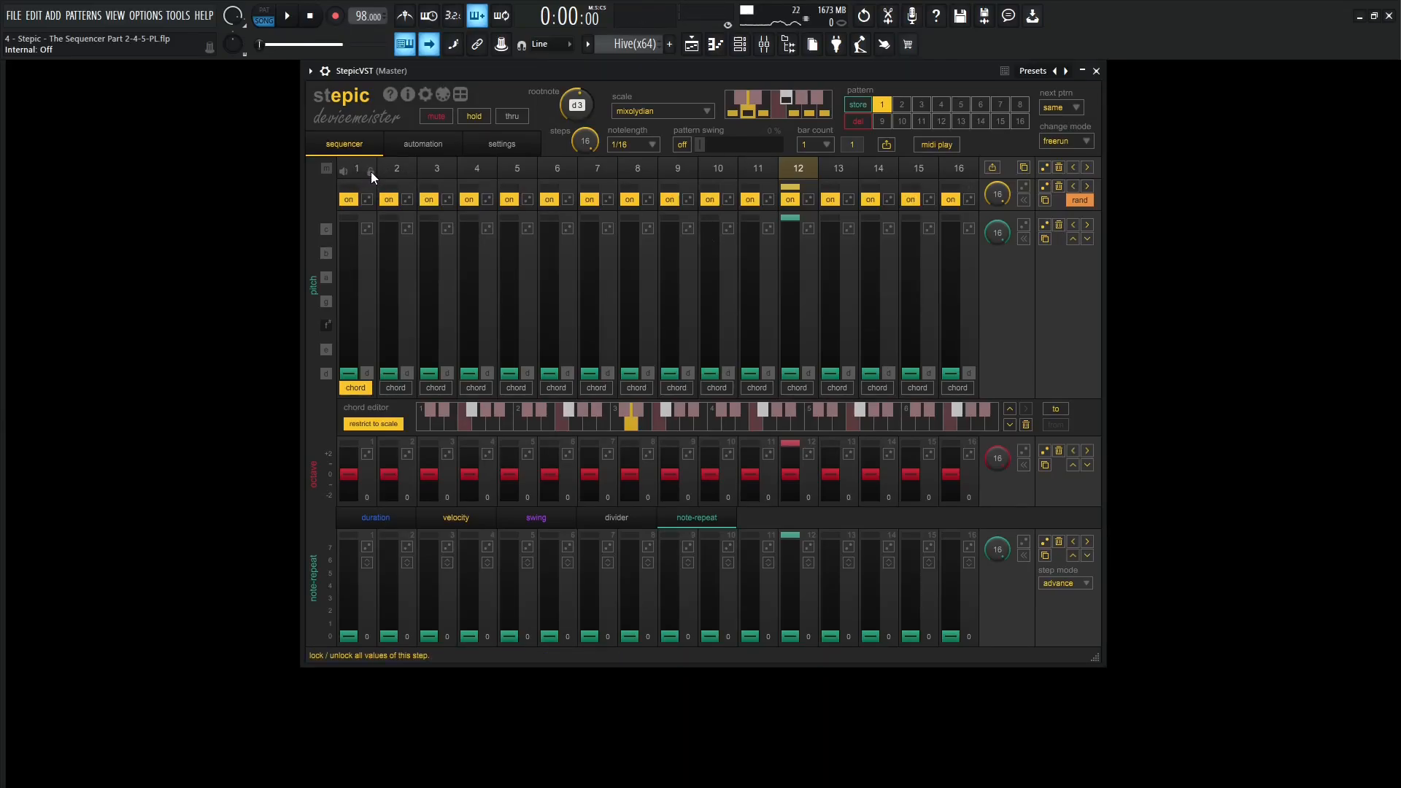
- Lock all values of step 1, randomize every lane, and check the duration, velocity, swing, divider and note-repeat lanes
click(371, 172)
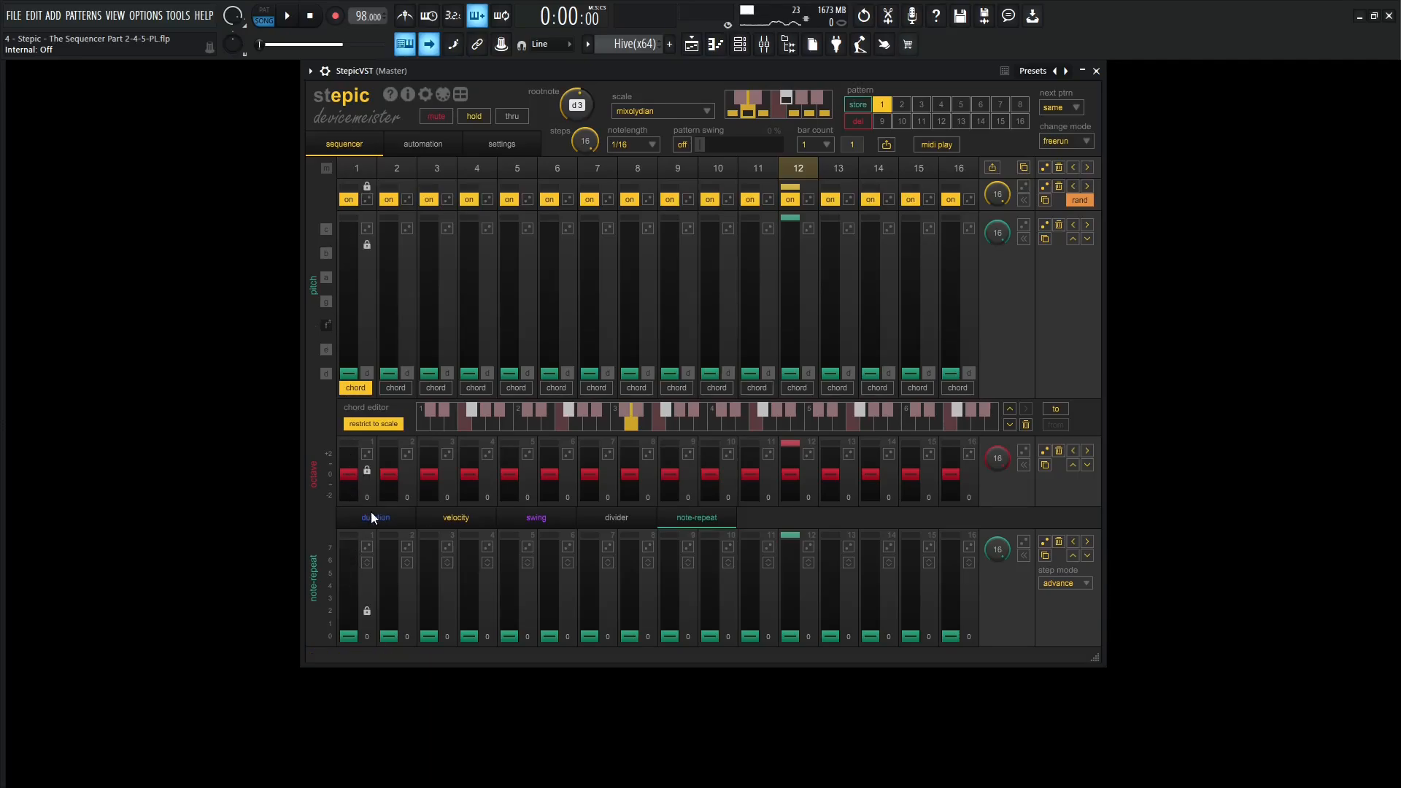
click(1044, 168)
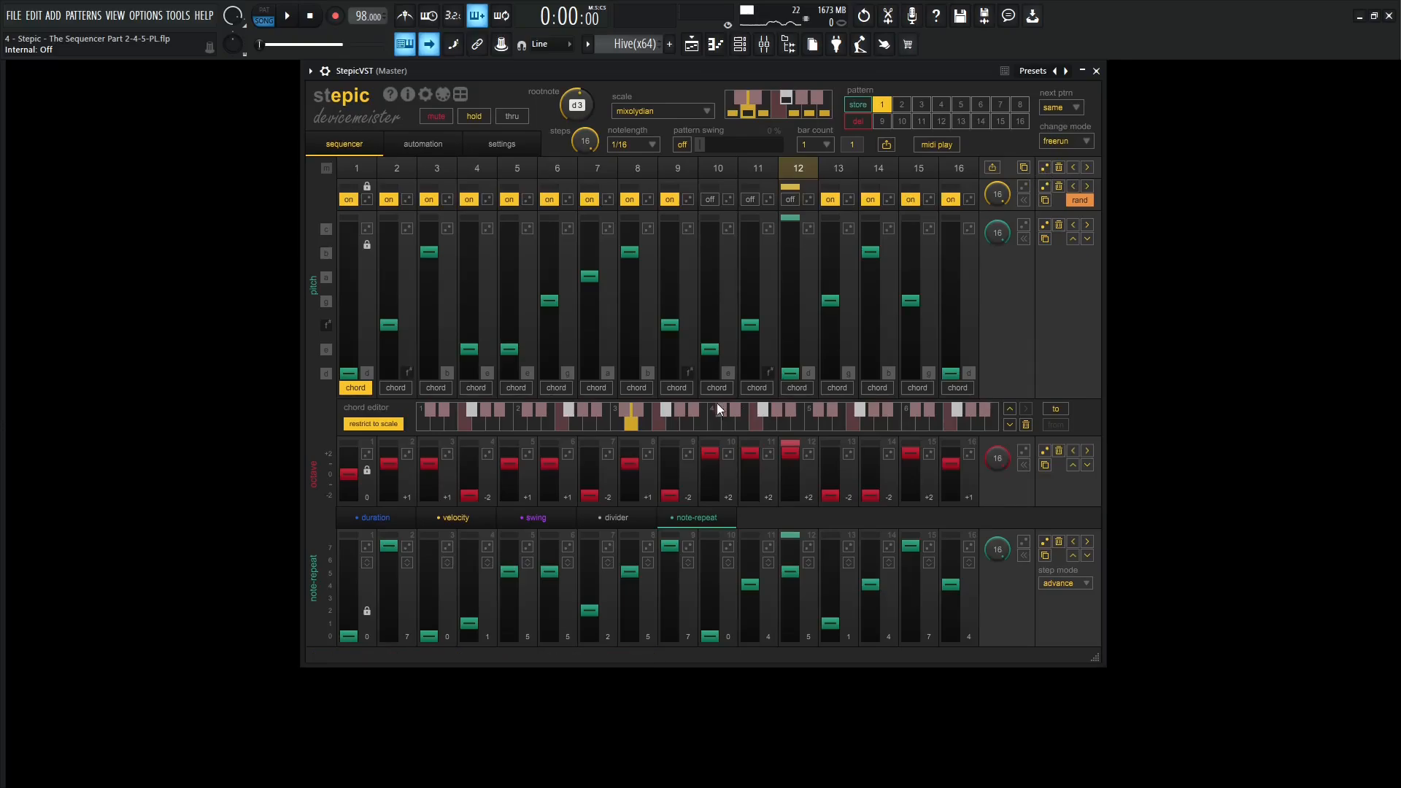
click(376, 518)
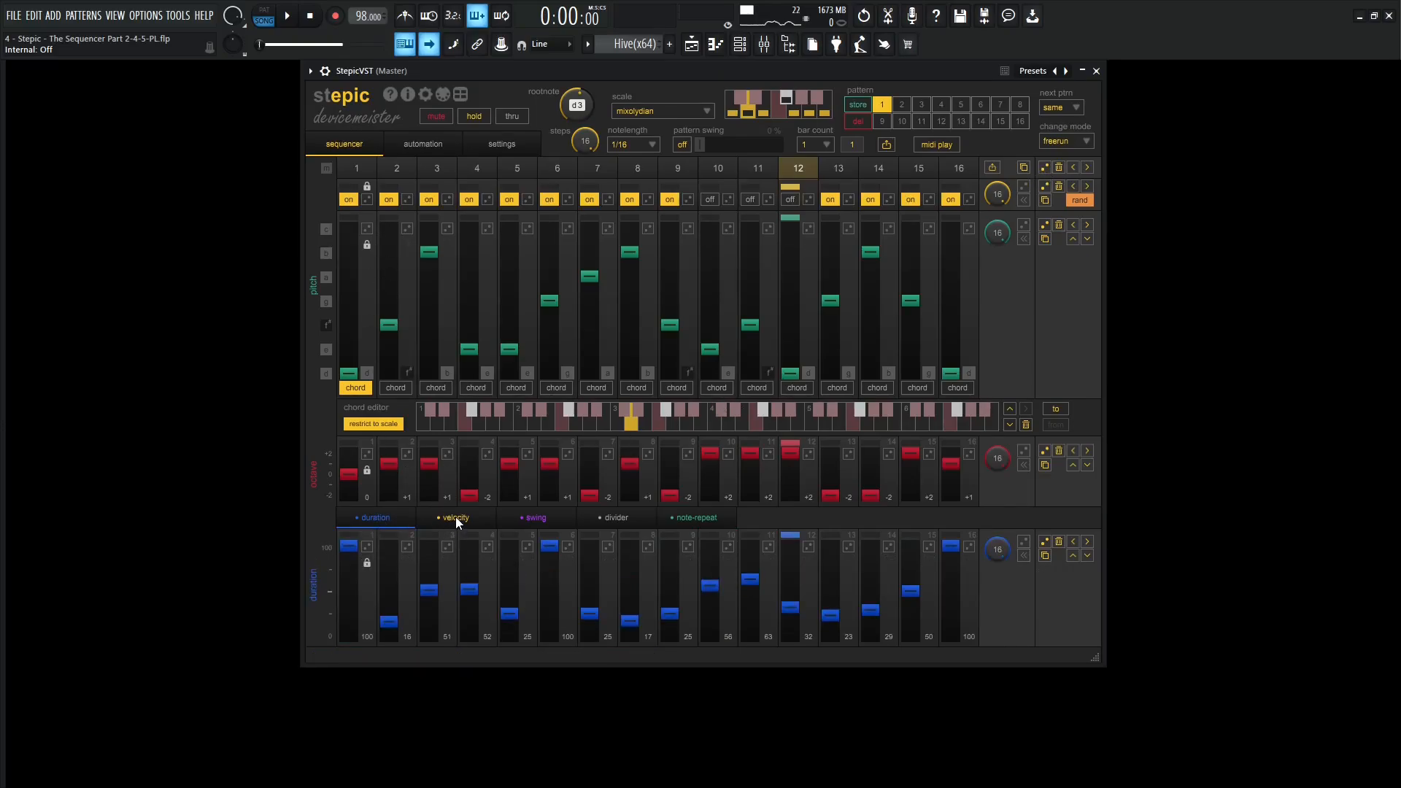
click(455, 517)
click(534, 518)
click(620, 520)
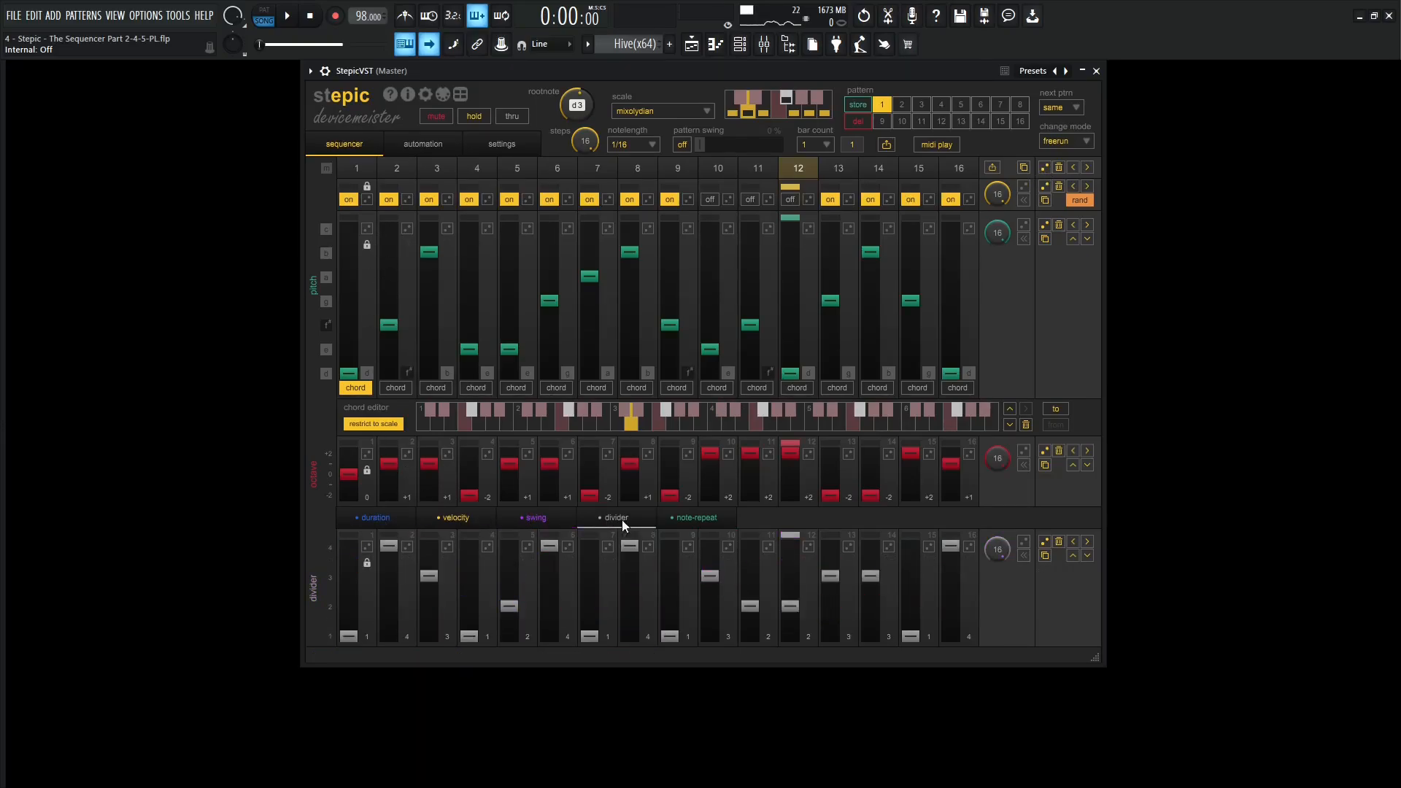
click(704, 524)
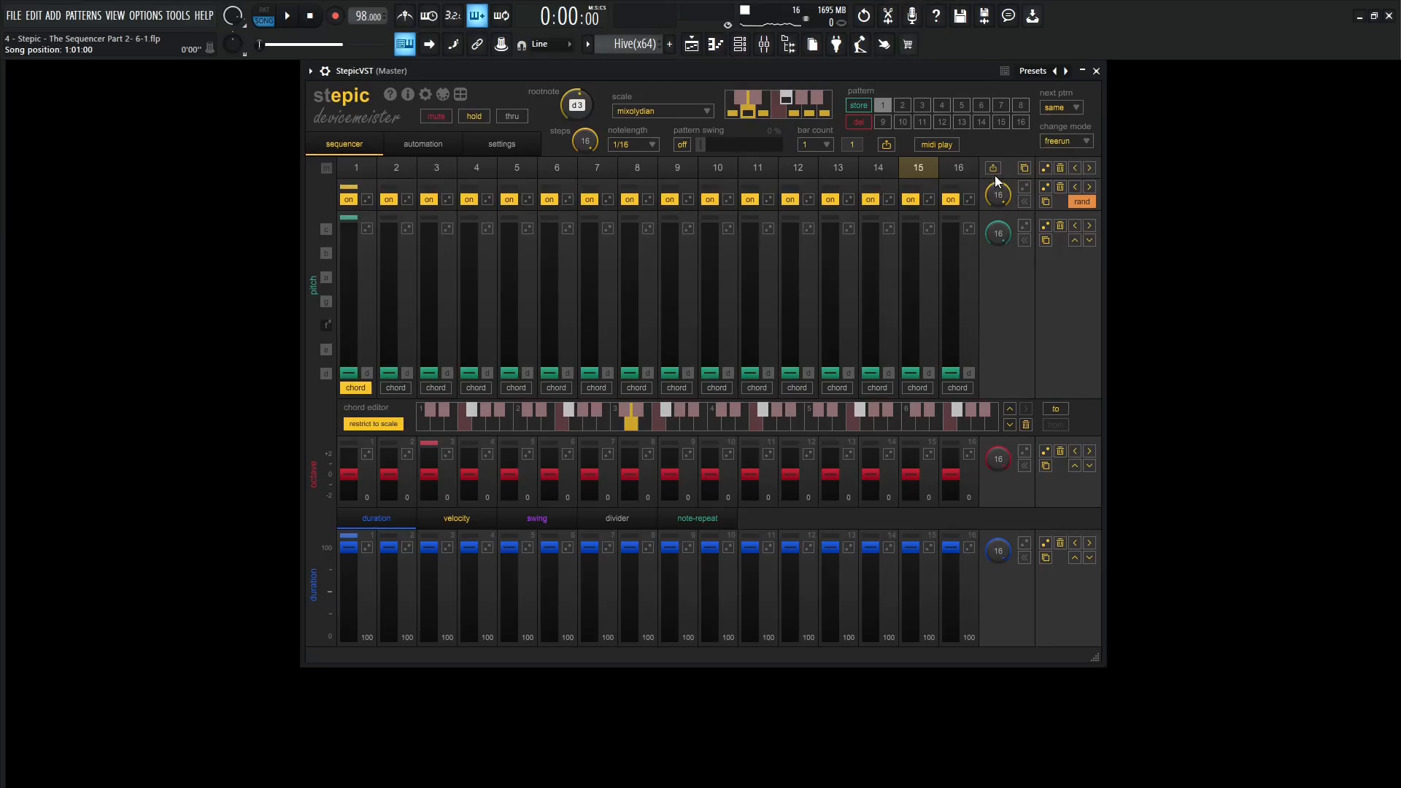
- Shorten the on/off and duration lanes to 1 step, the pitch lane to 7 and the octave lane to 6
drag(997, 192, 985, 404)
drag(1011, 254, 996, 348)
drag(998, 460, 993, 730)
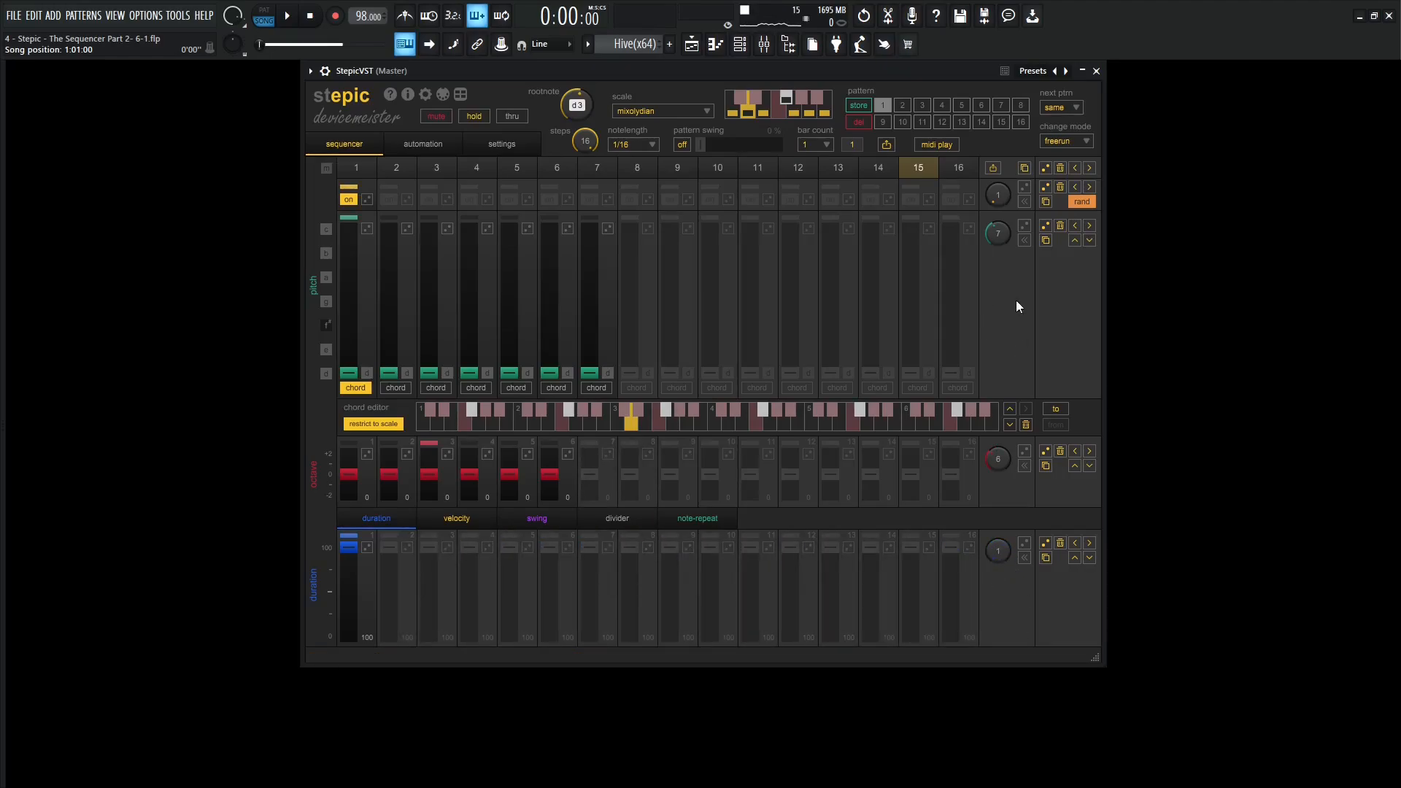
- Activate yellow bar retrigger on the octave and pitch lanes, and during playback set pitch steps 2 and 7 to e, 4 to g and 6 to f#
click(1025, 467)
key(space)
drag(397, 372, 468, 301)
mouse_move(549, 373)
mouse_down()
mouse_move(552, 325)
mouse_move(585, 349)
mouse_up()
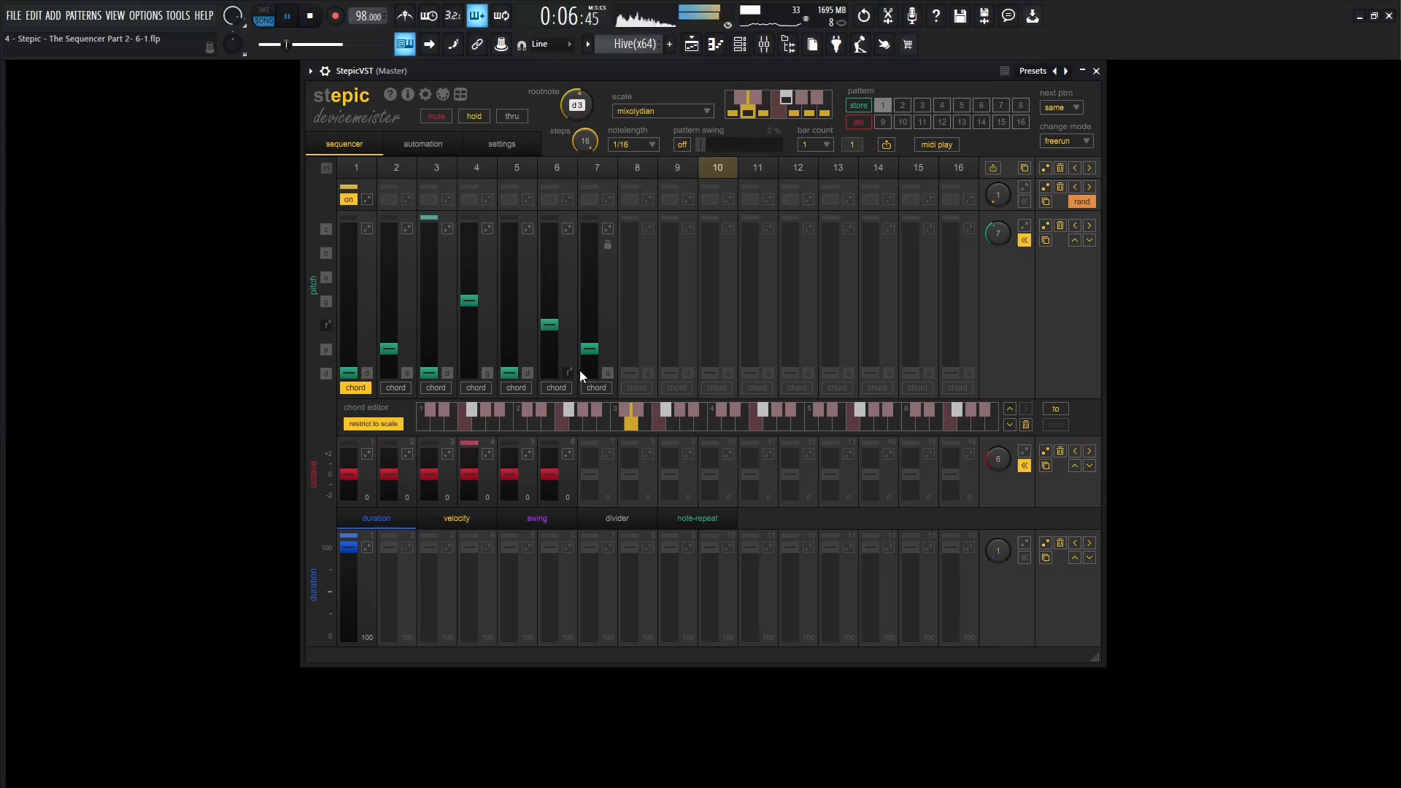
key(space)
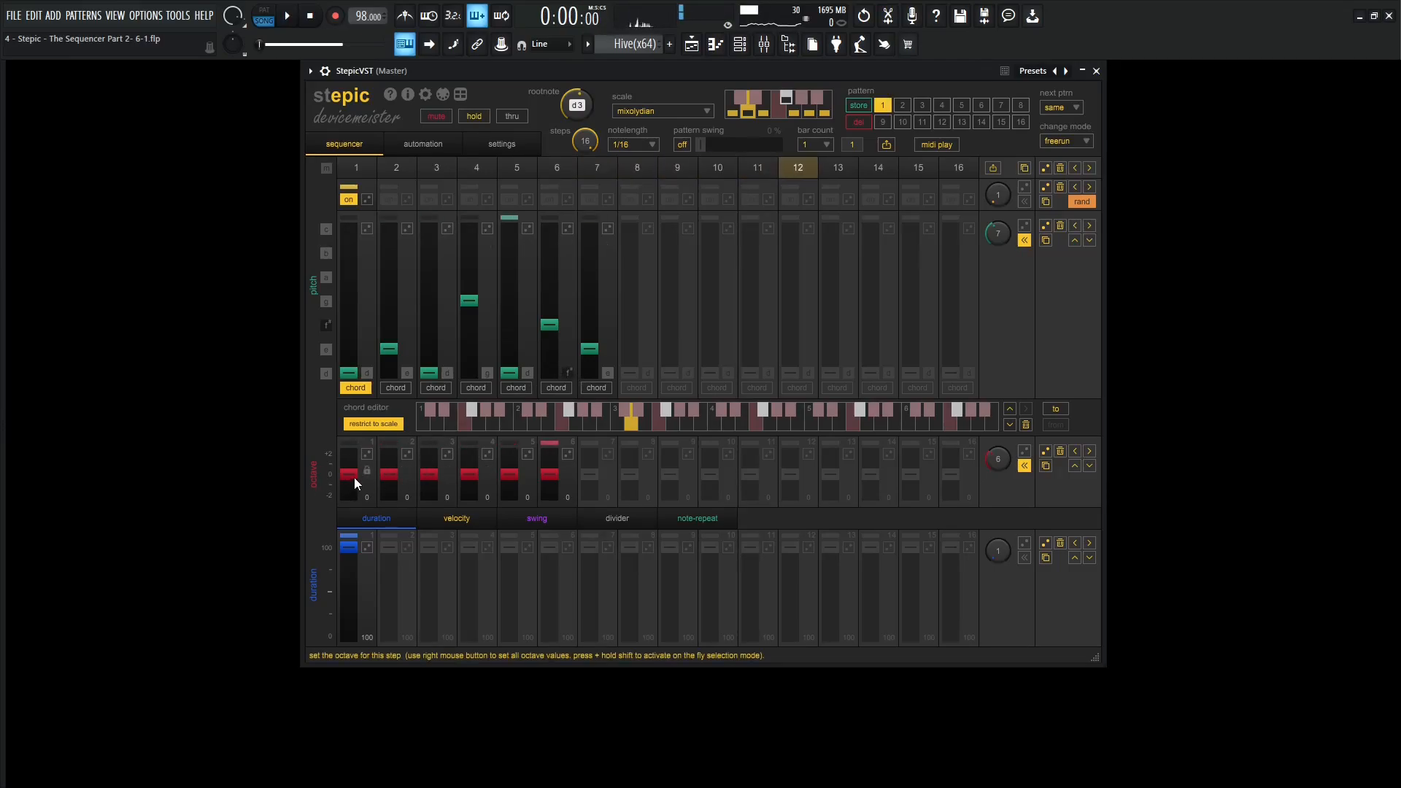
- Set octave step 1 to +1 and audition the bar-retriggered pattern twice
drag(353, 477, 352, 467)
key(space)
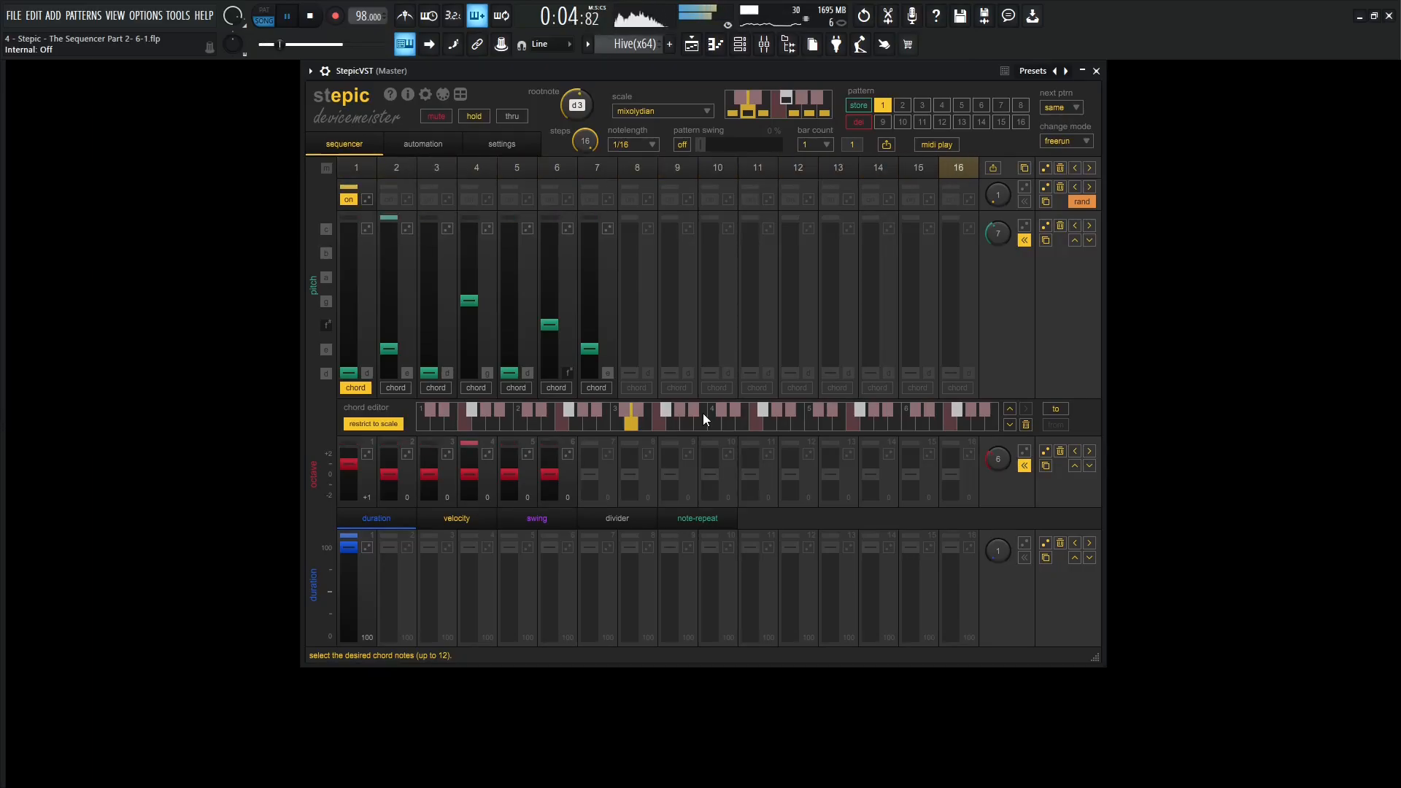
key(space)
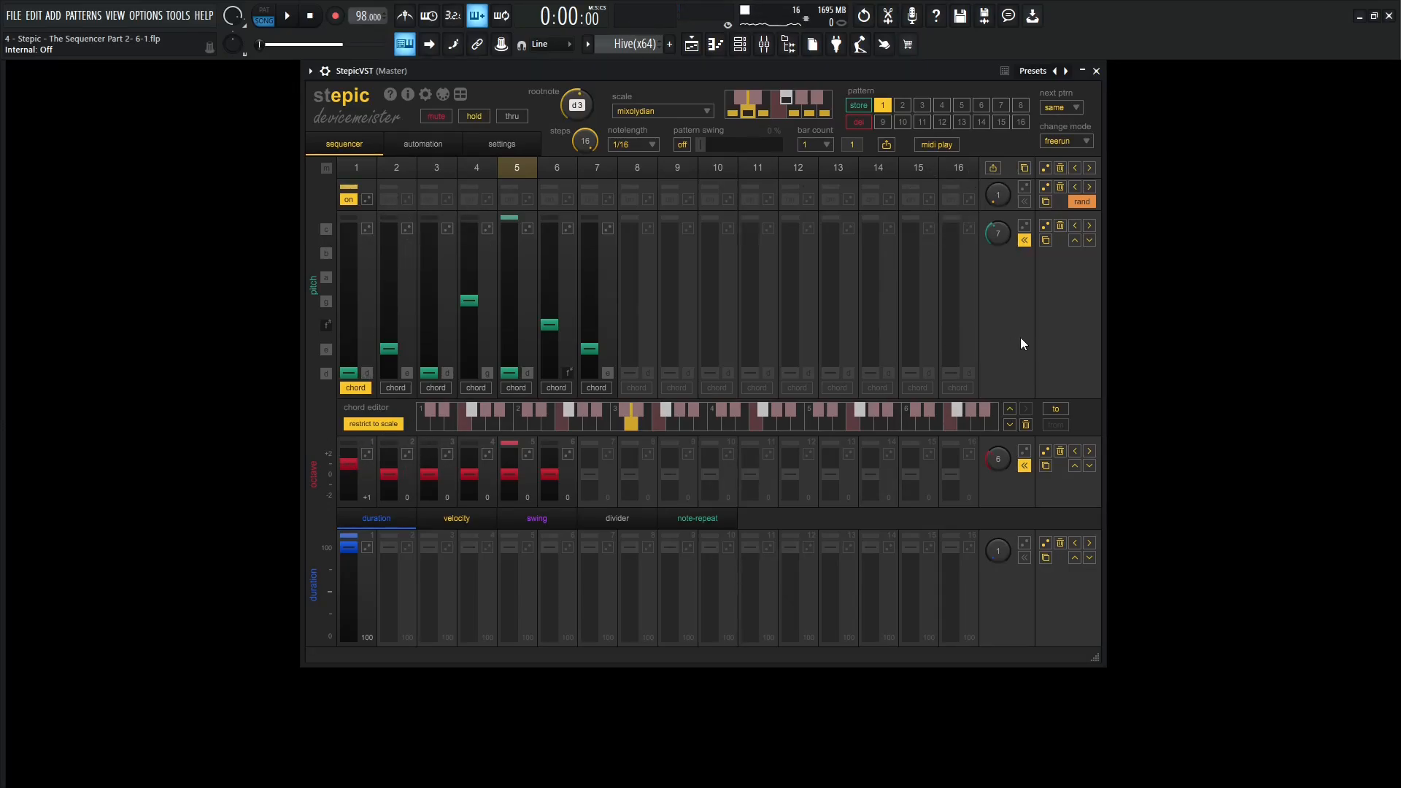
key(space)
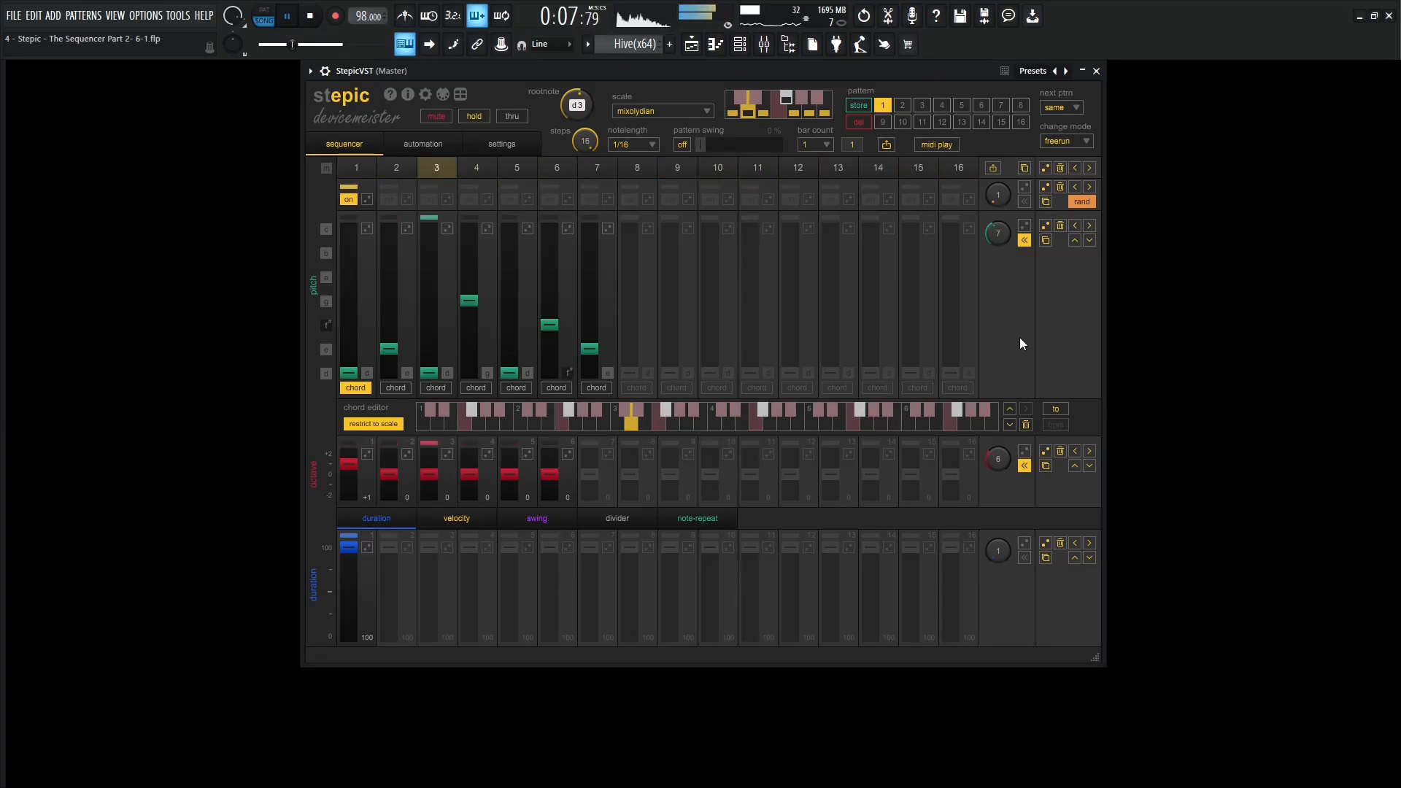
key(space)
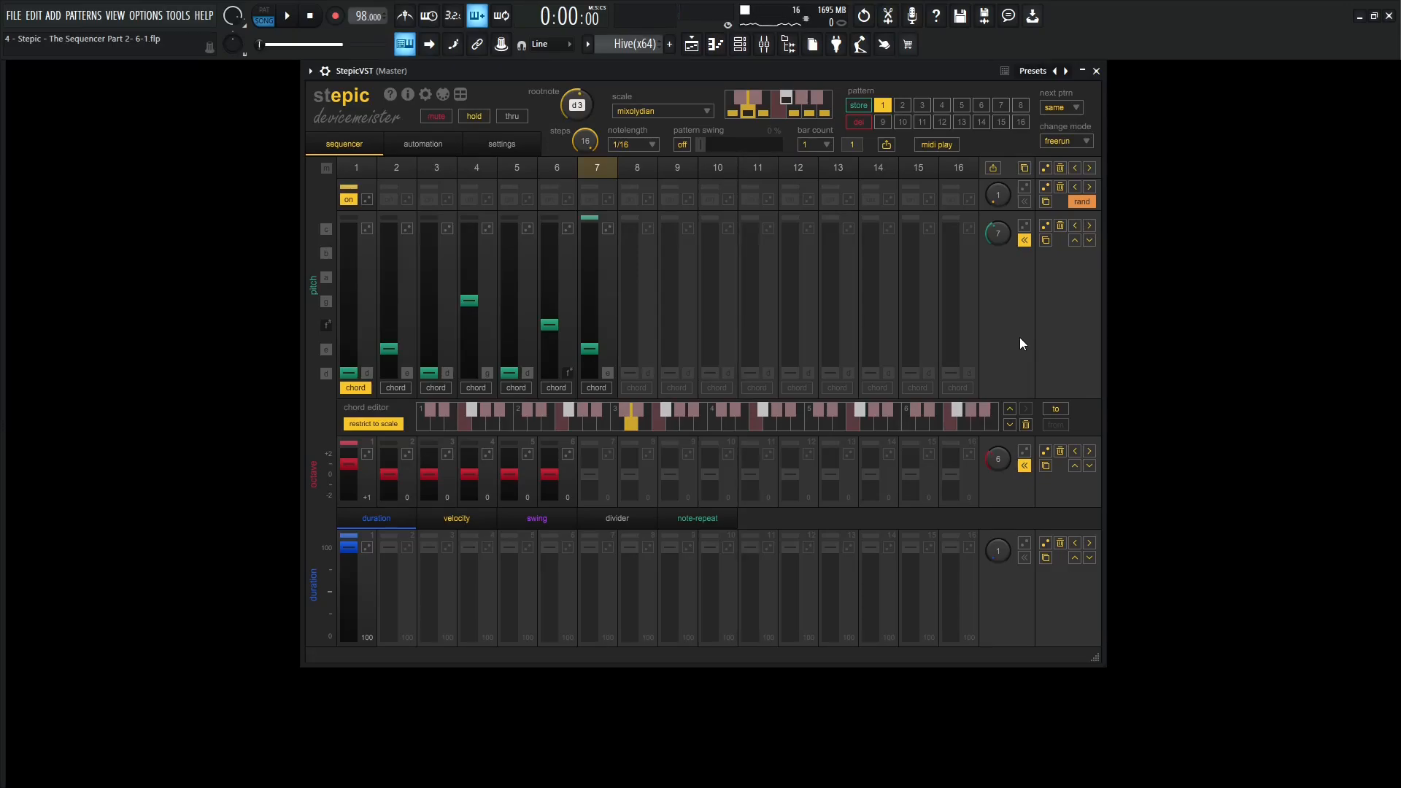
- Audition the pattern with retrigger off on the pitch and octave lanes, and again with yellow bar retrigger restored on both
click(1024, 240)
key(space)
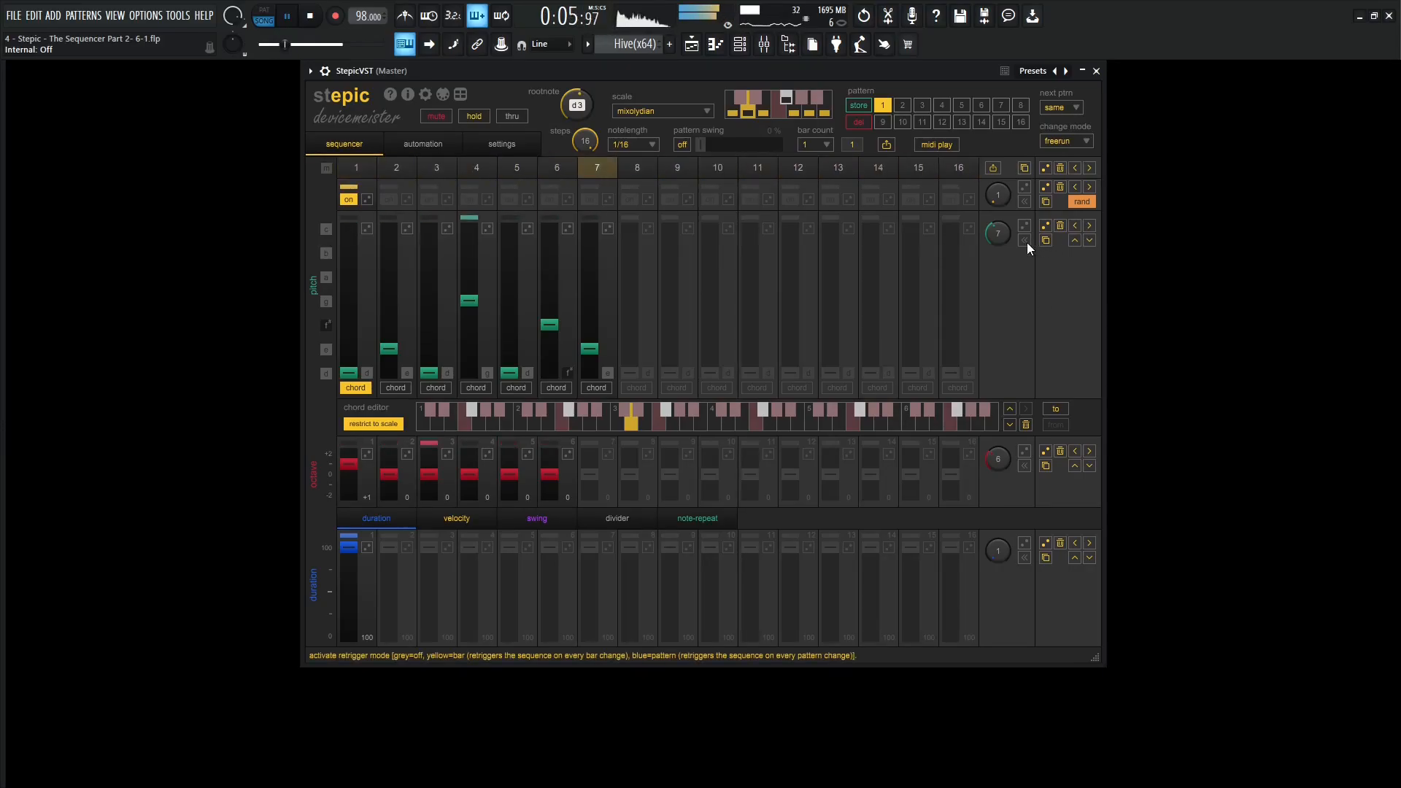
key(space)
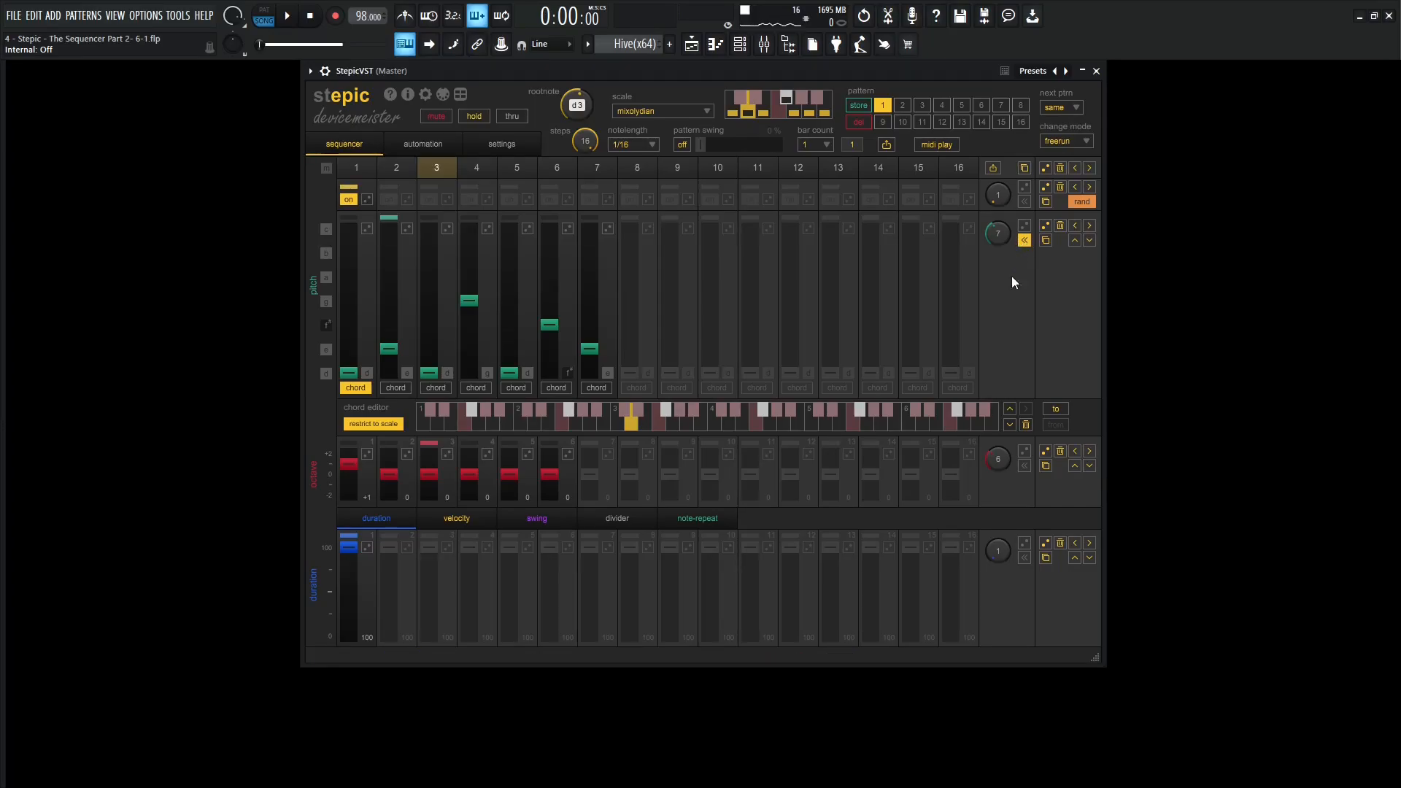
key(space)
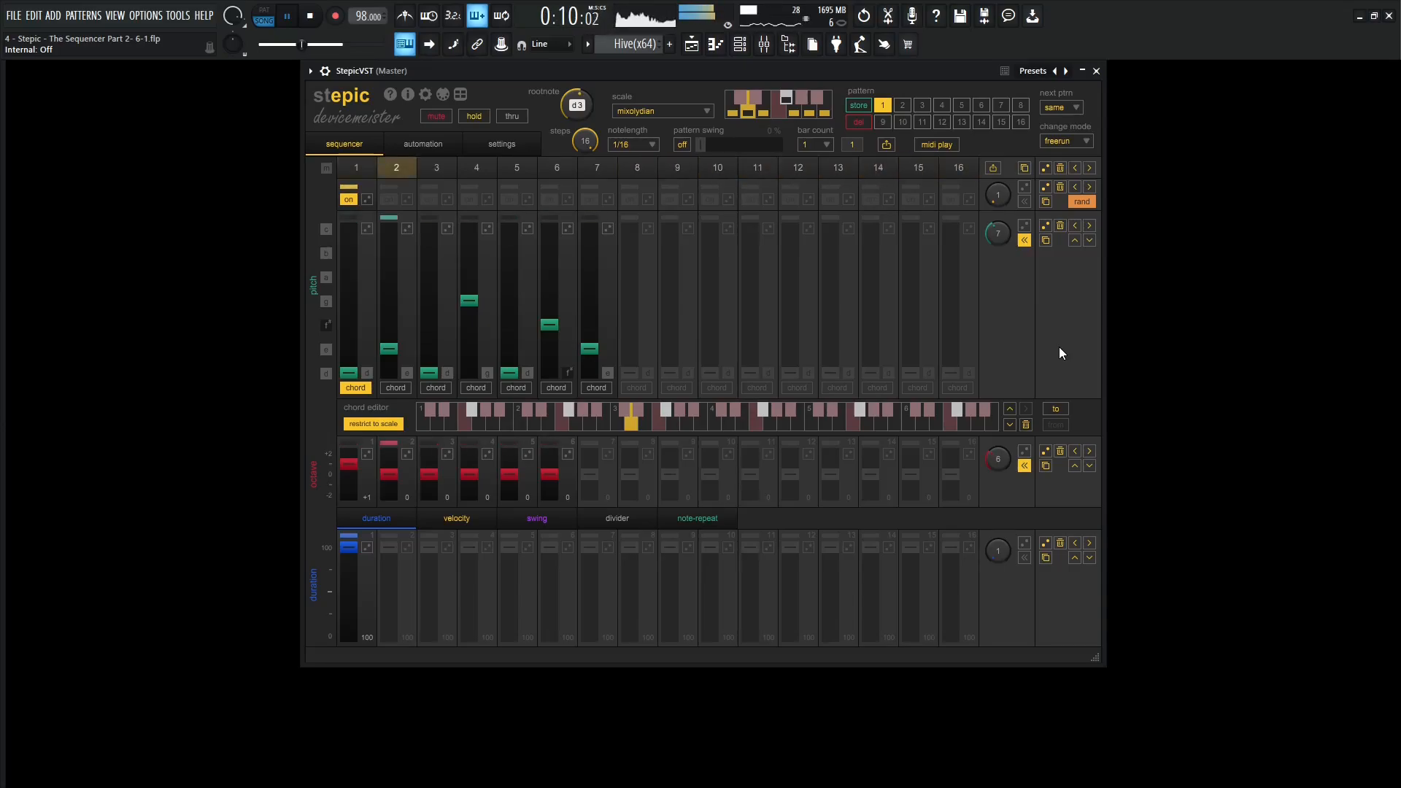
key(space)
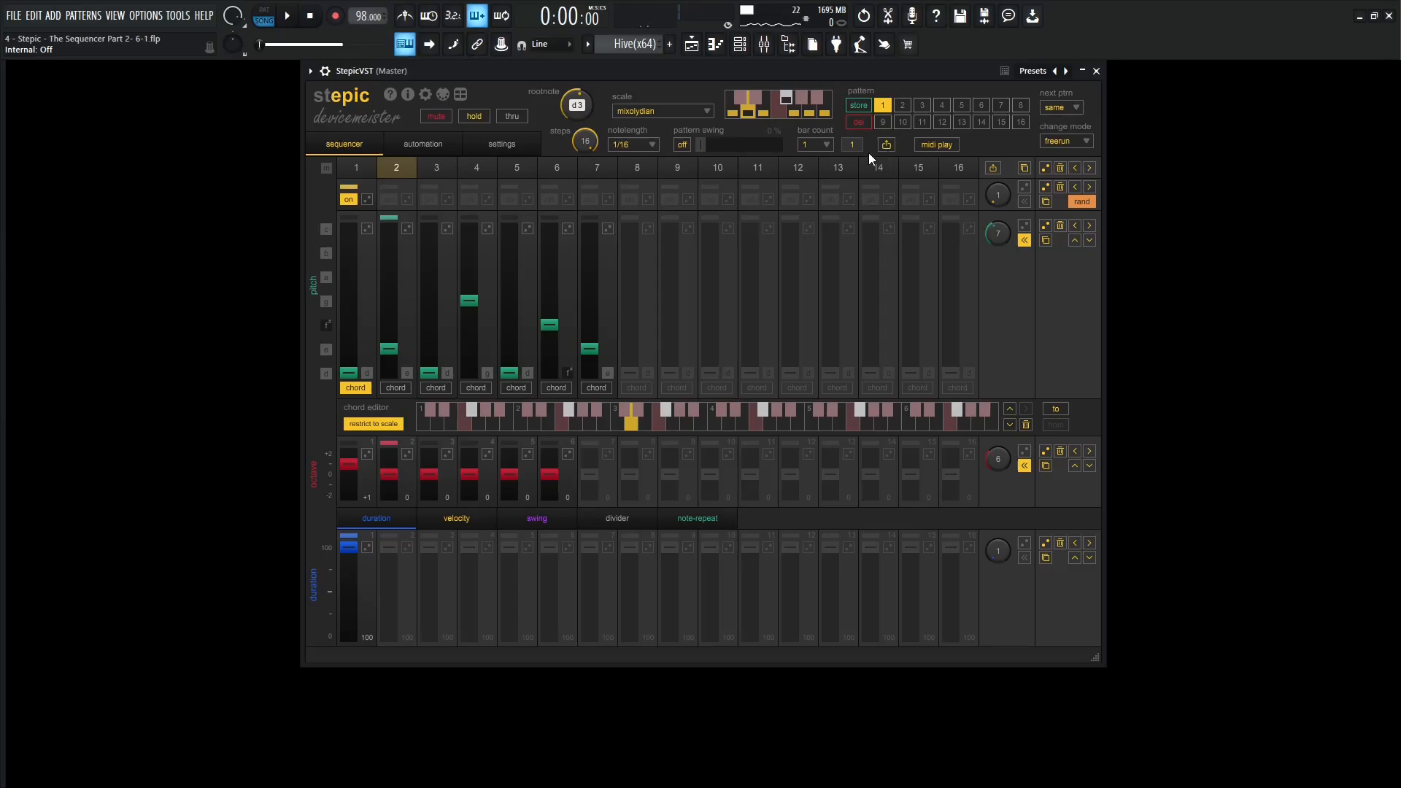
- Set the bar count to 2, switch the pitch and octave lanes to blue pattern retrigger, and play and stop the pattern
click(826, 148)
click(824, 173)
click(1024, 240)
key(space)
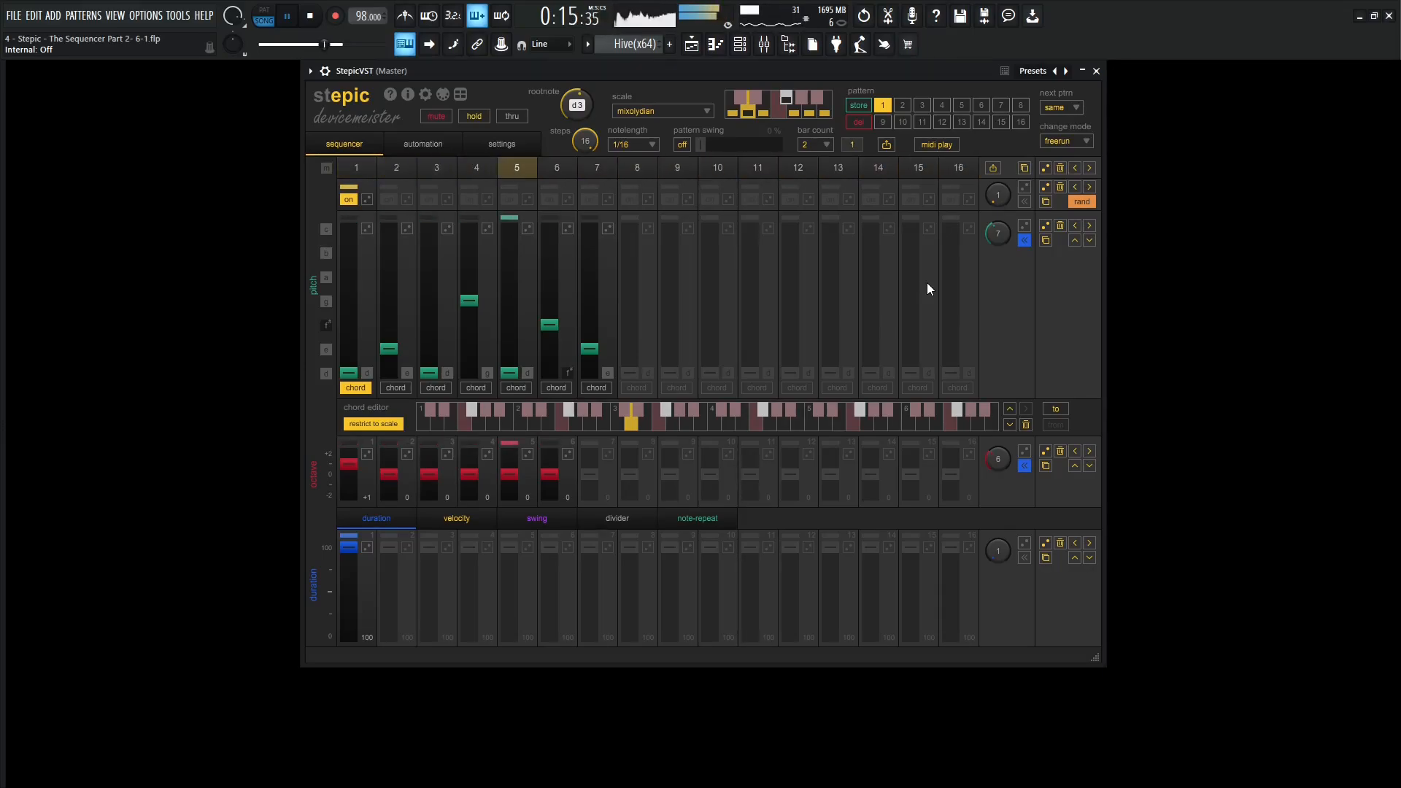
key(space)
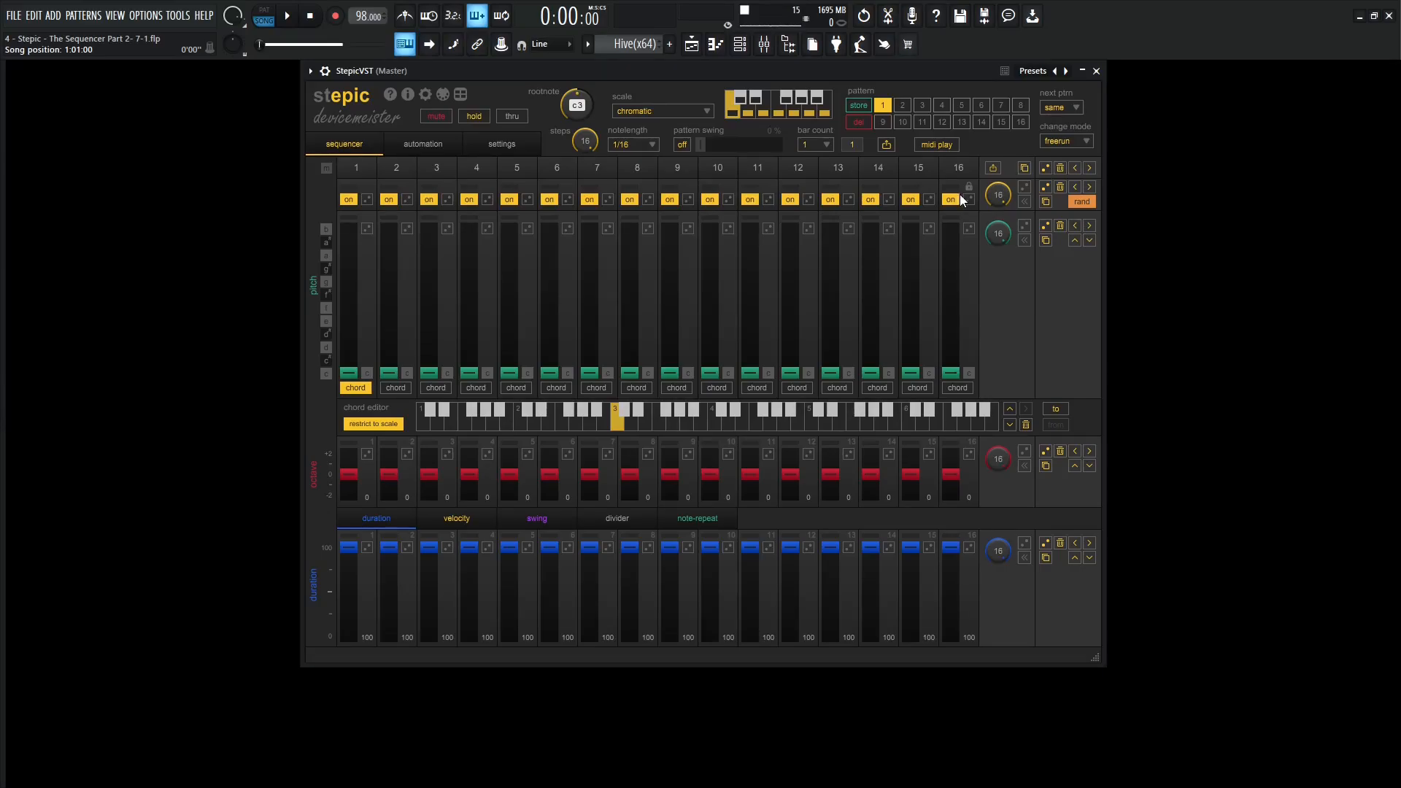
- Switch the on/off lane from rand to % mode and set the pattern to 4 steps with a 1/8 note length
click(1083, 203)
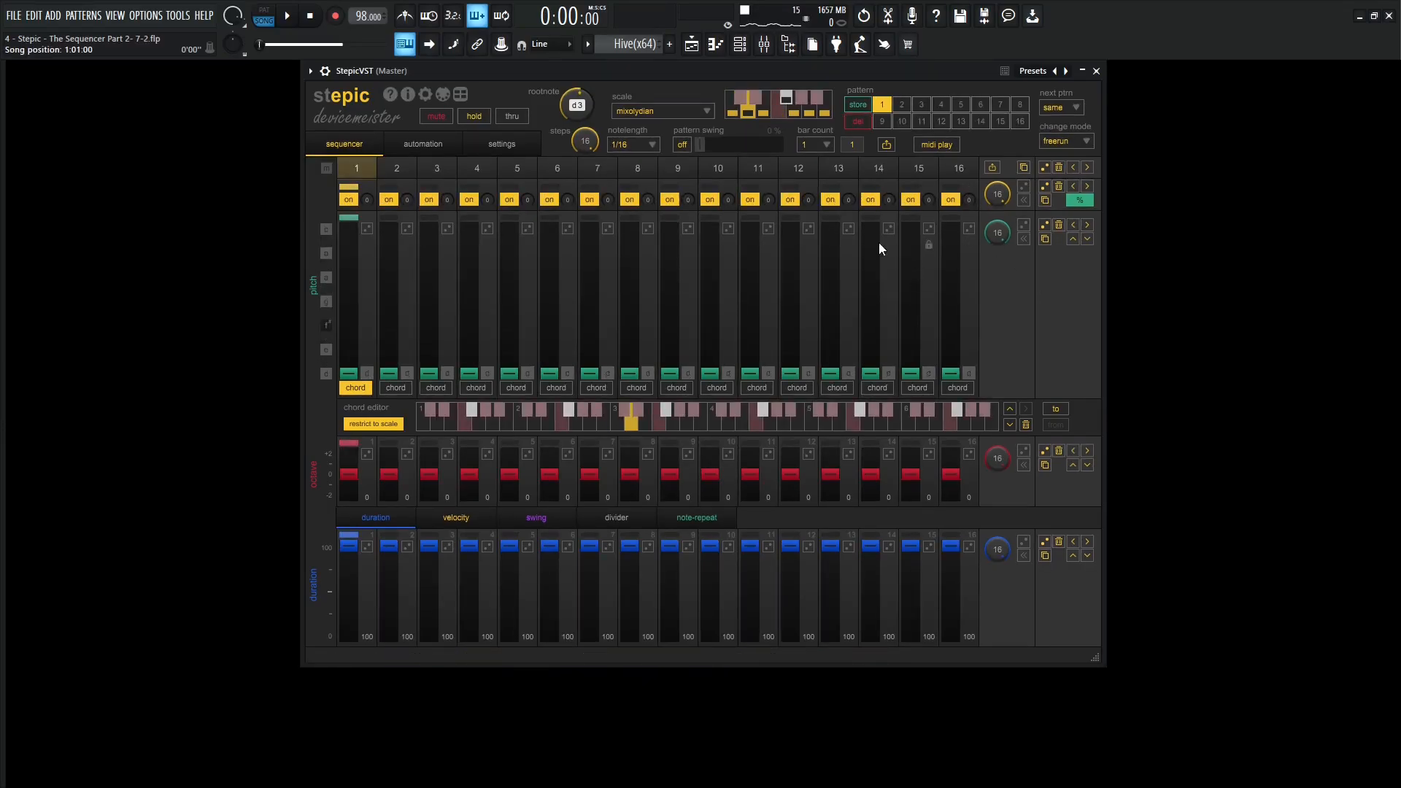
drag(576, 143, 592, 281)
click(632, 145)
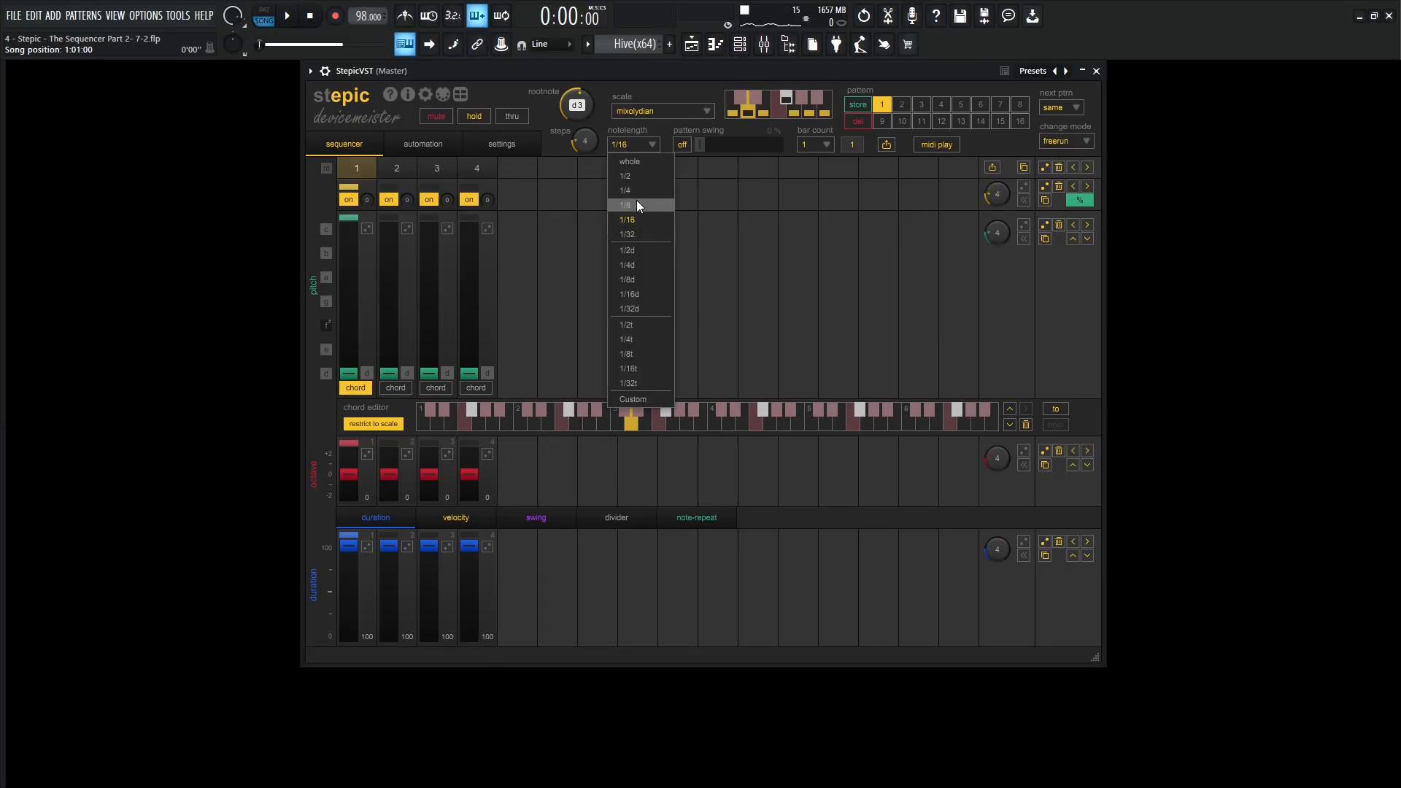
click(636, 203)
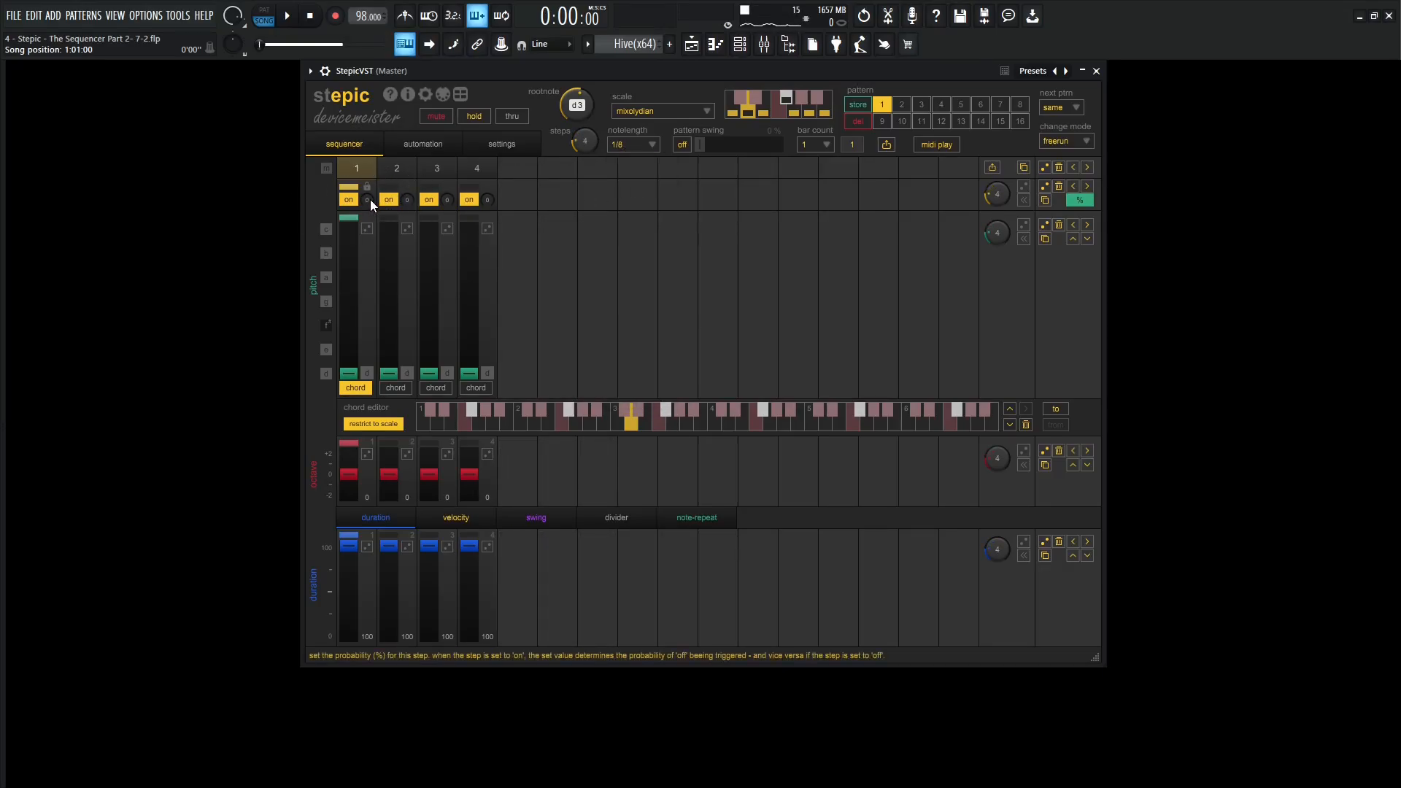
- Raise step 1's off probability, set its octave to +1, pitch step 2 to e and step 4 to f#, and audition the pattern
drag(370, 199, 374, 166)
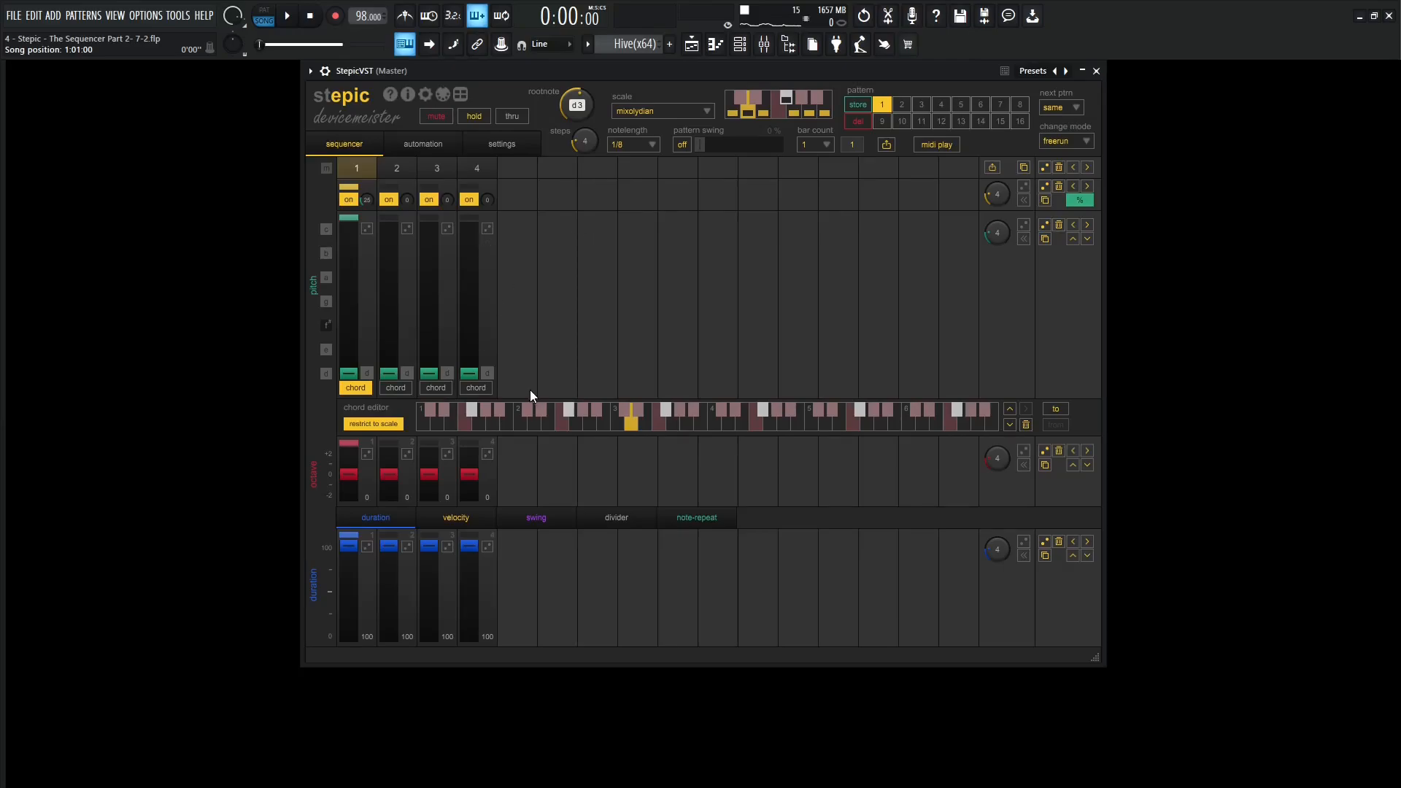
drag(348, 475, 348, 464)
click(389, 349)
click(468, 324)
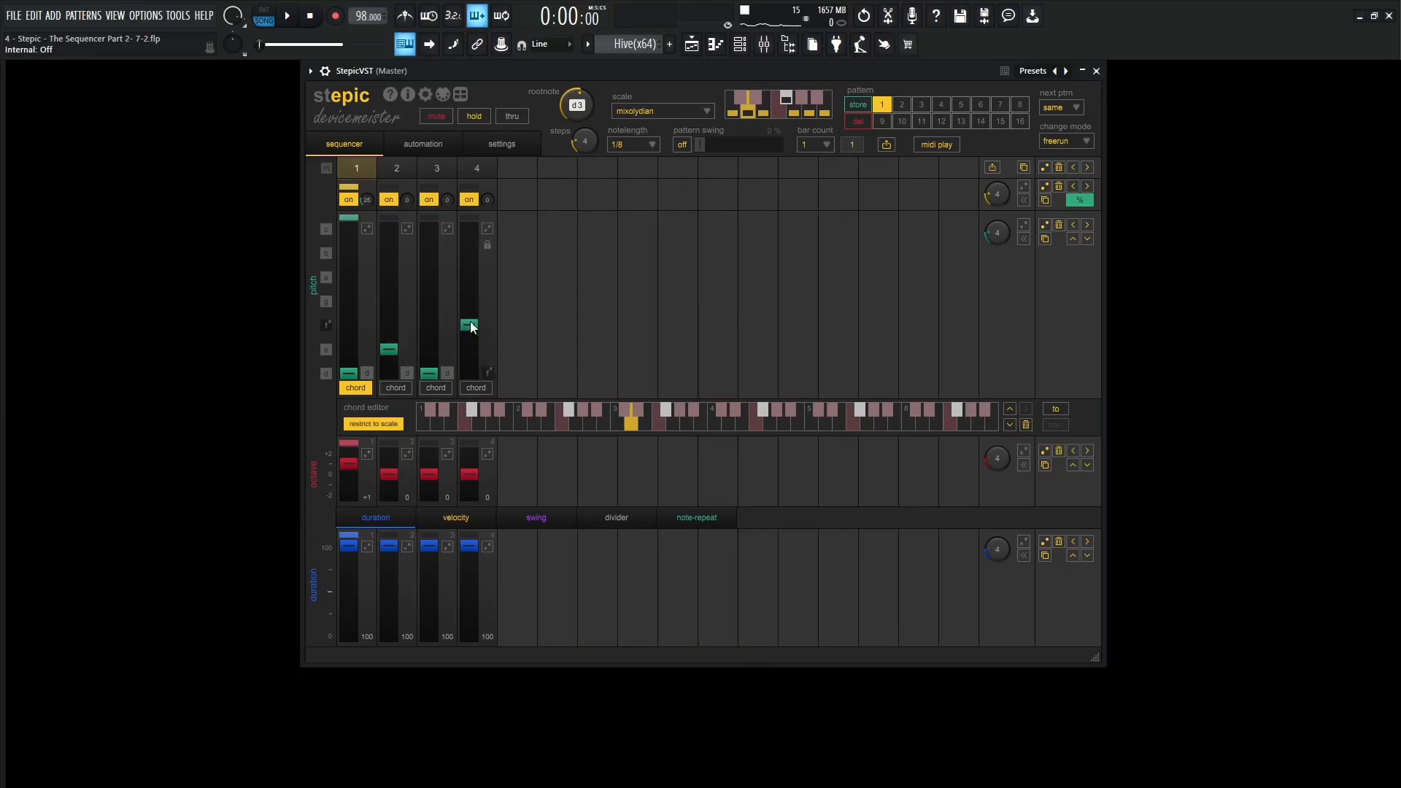
key(space)
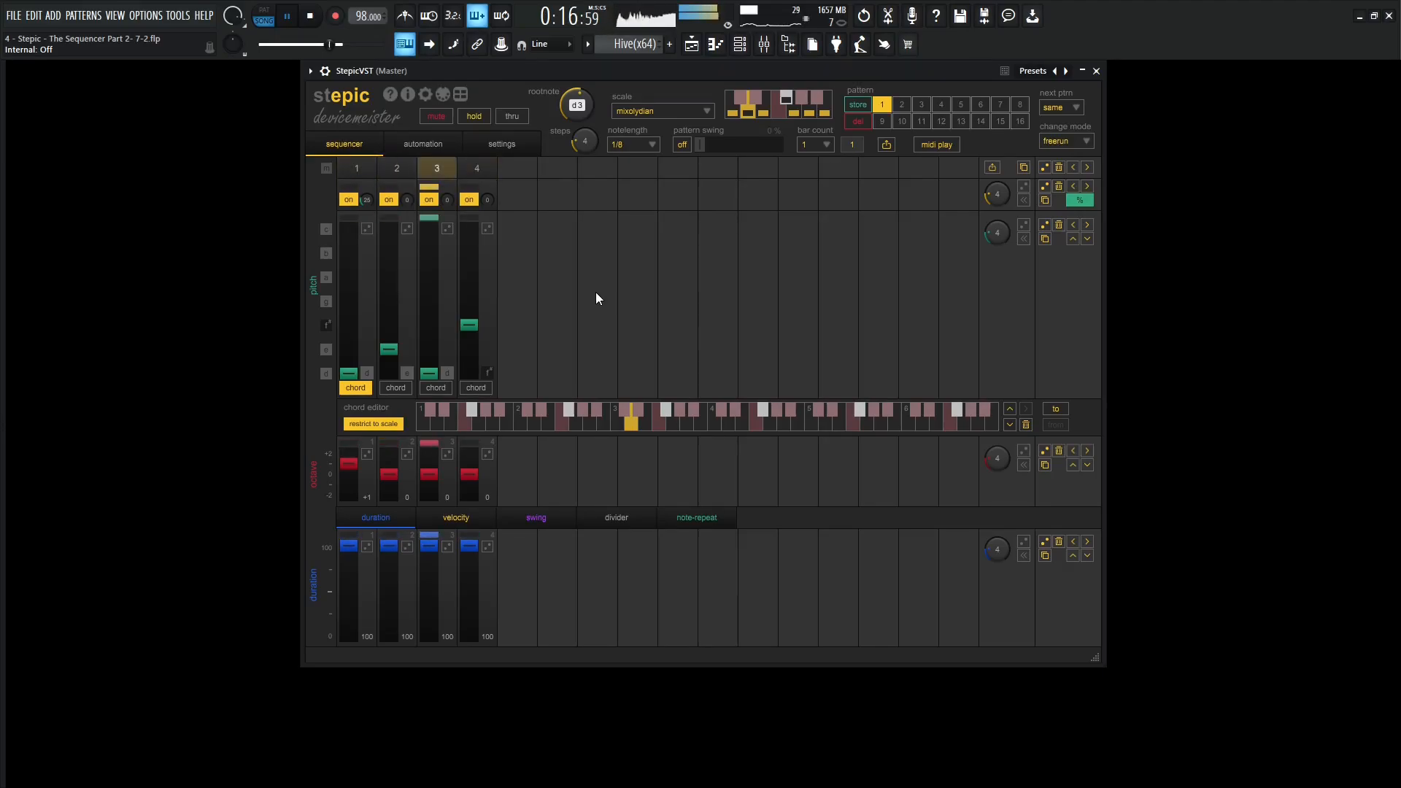
key(space)
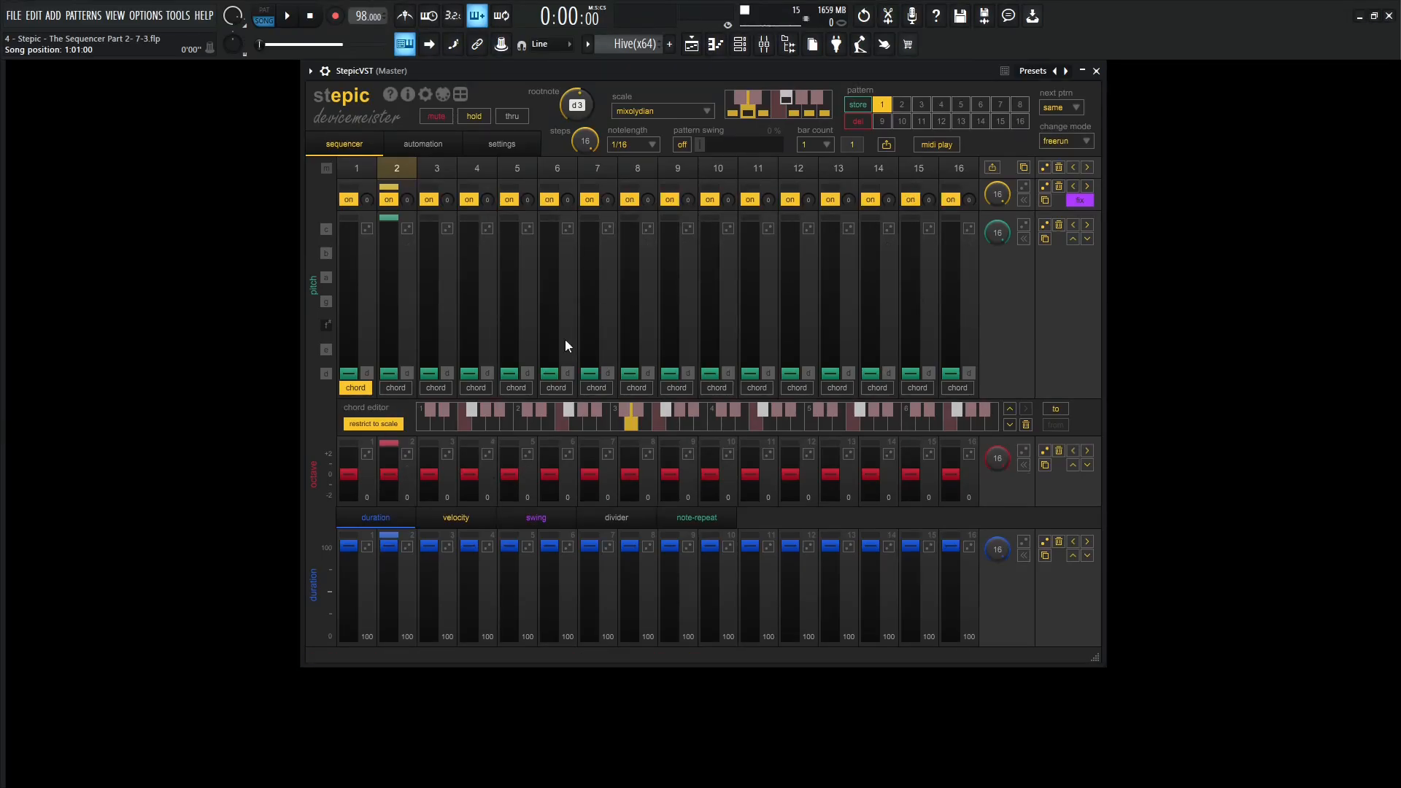
- With the on/off lane in its purple mode, set step 1's octave to +1 and mode value to 2, reduce the pattern to 4 steps and play it
drag(348, 488, 351, 466)
drag(370, 195, 379, 187)
drag(589, 143, 584, 291)
key(space)
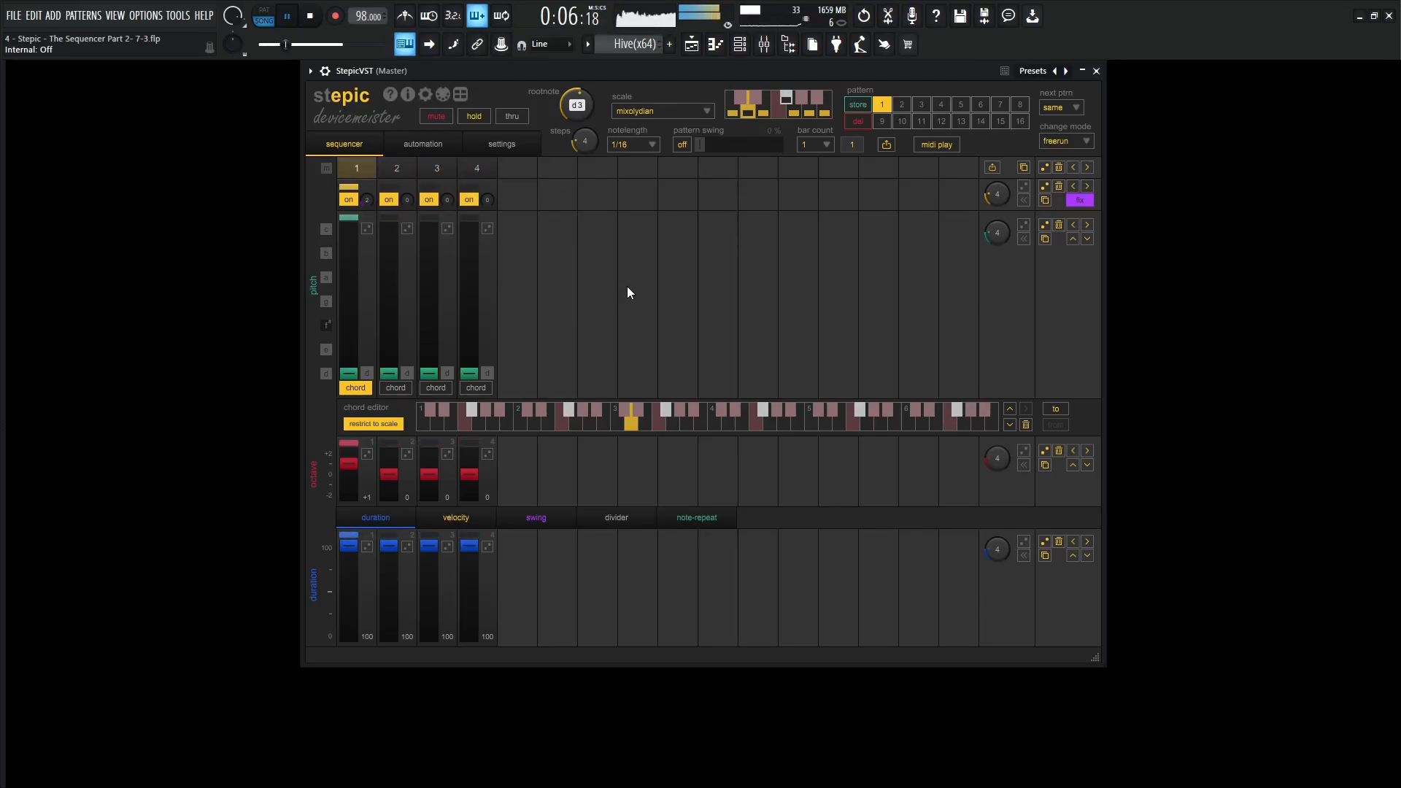
- Audition the four-step pattern, set its note length to 1/8 and play it again
key(space)
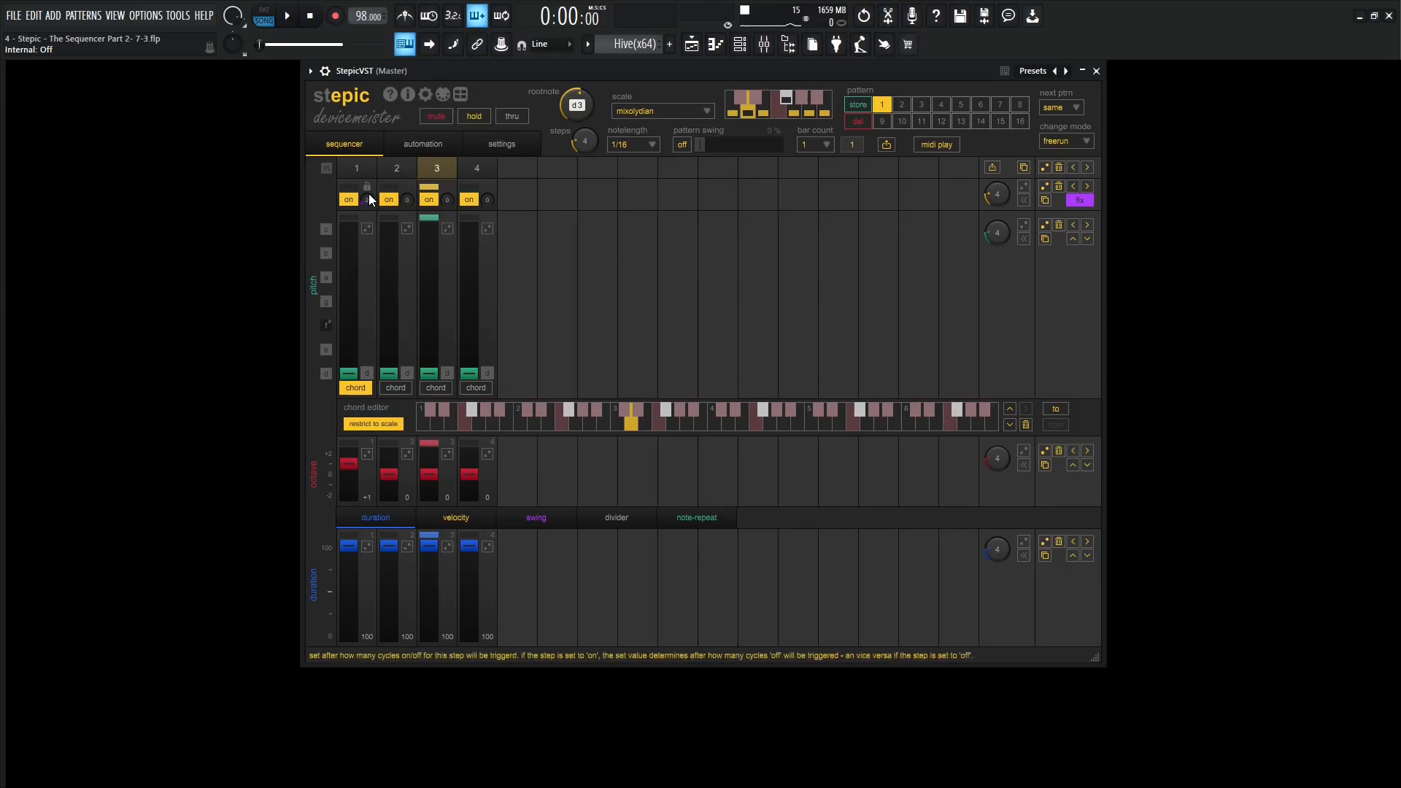
key(space)
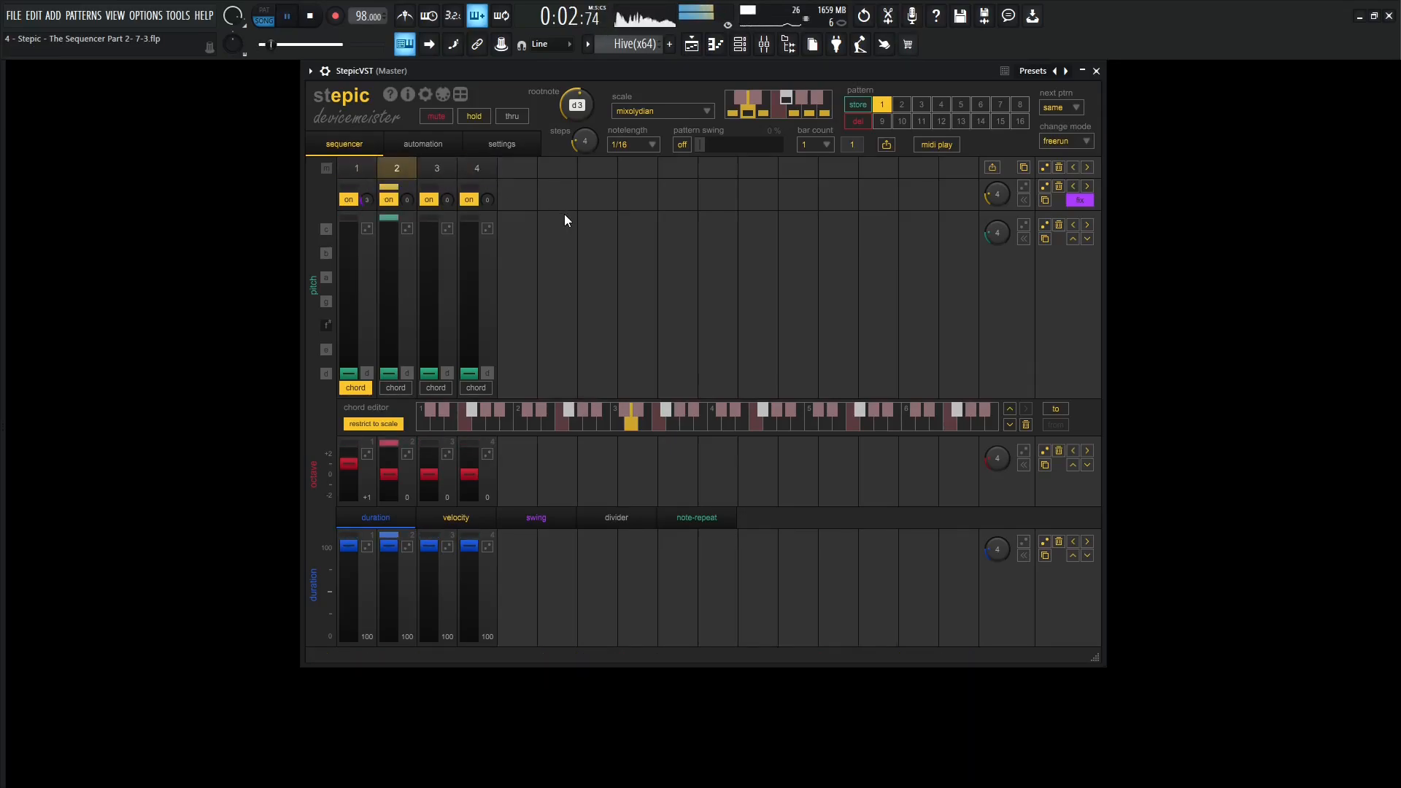
key(space)
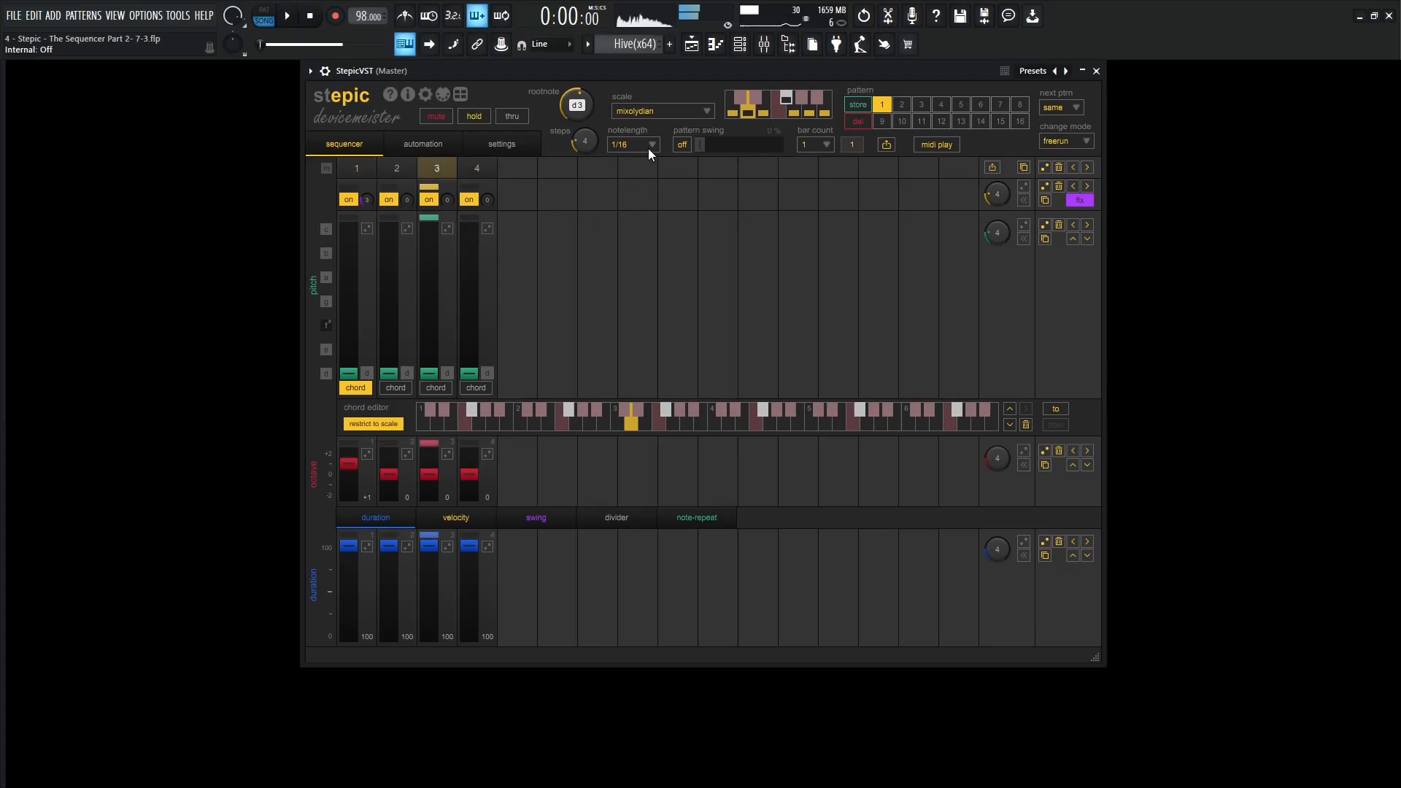
click(646, 144)
click(632, 203)
key(space)
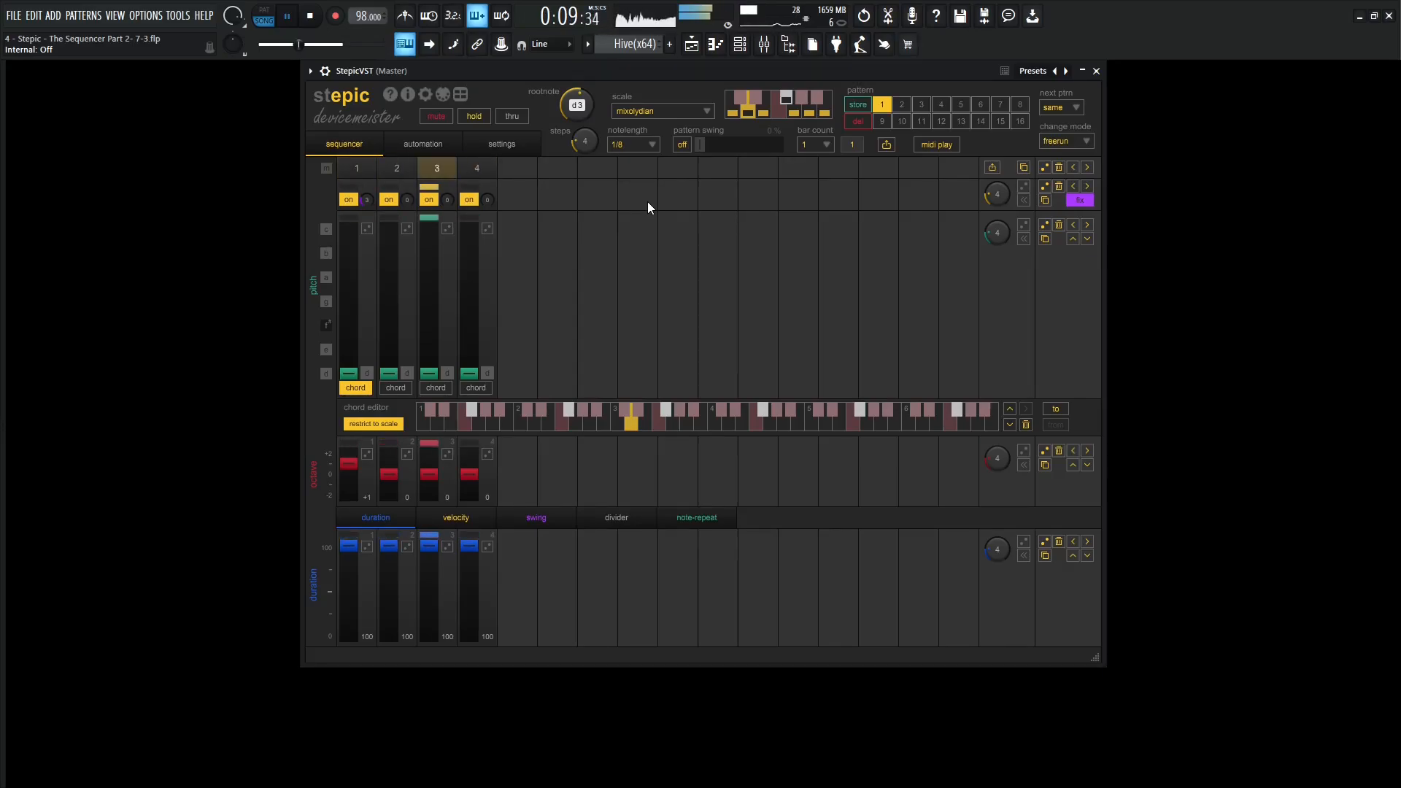
key(space)
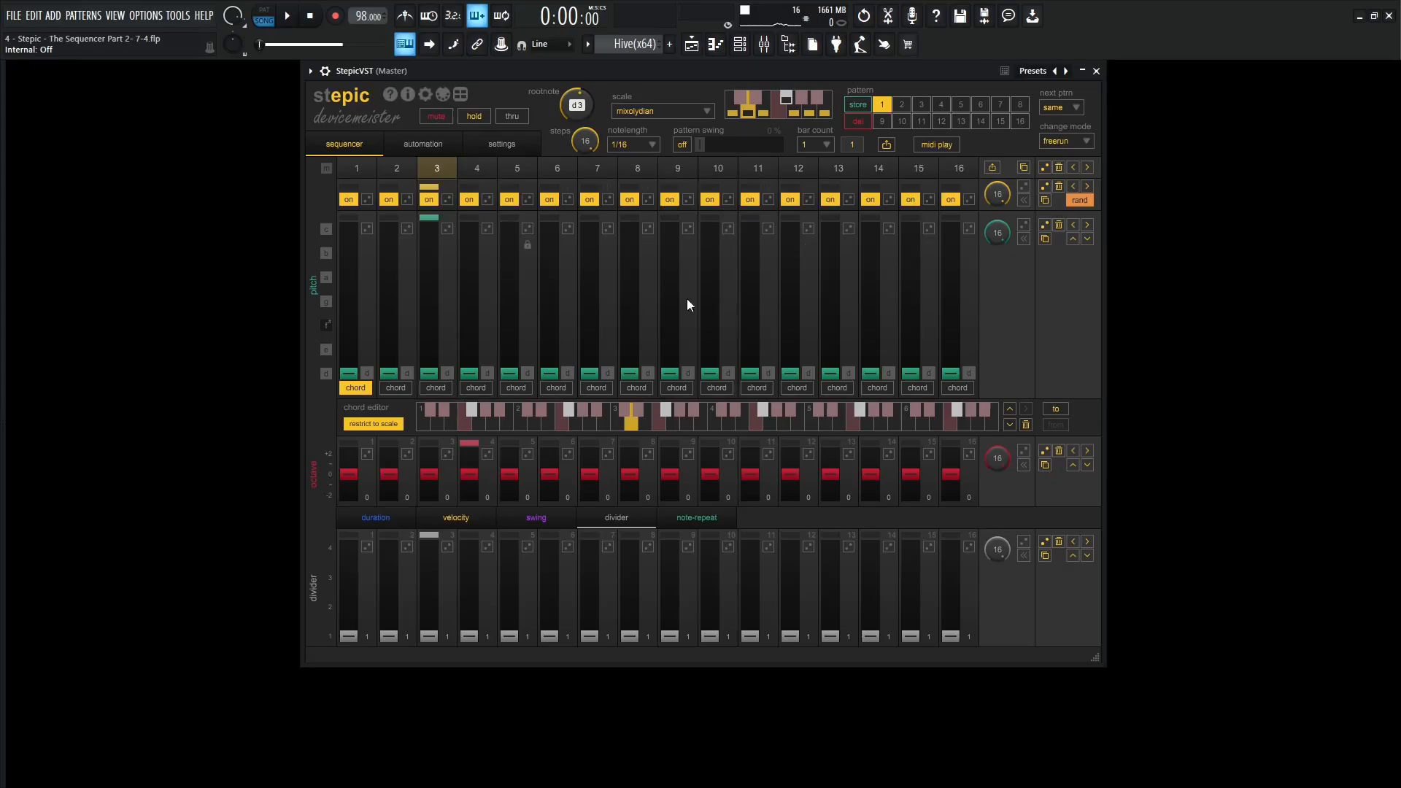
- Reduce the pattern to 4 steps, raise the cycle values of steps 3 and 4 in the on/off lane's purple mode, and audition it
drag(588, 143, 580, 292)
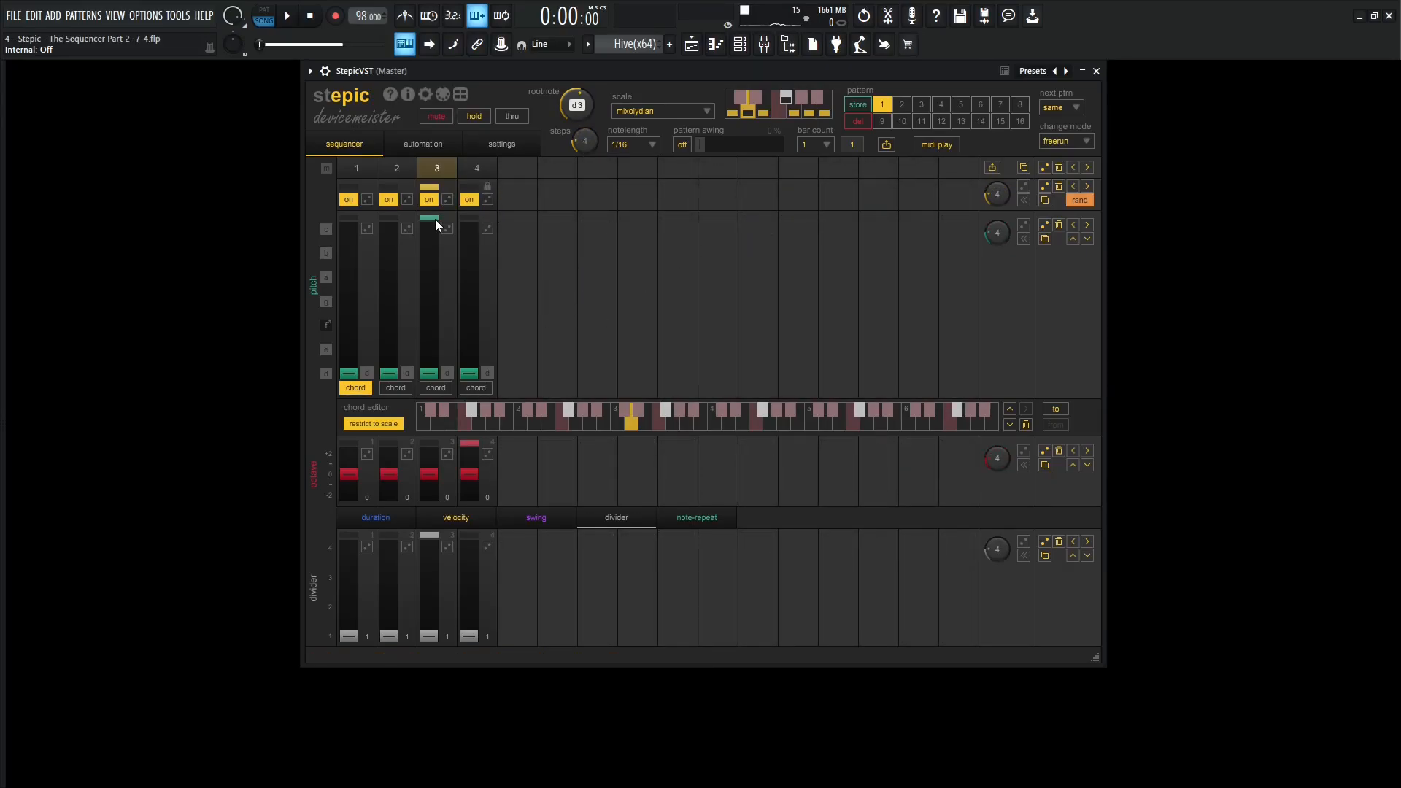
click(1083, 198)
drag(449, 201, 490, 155)
key(space)
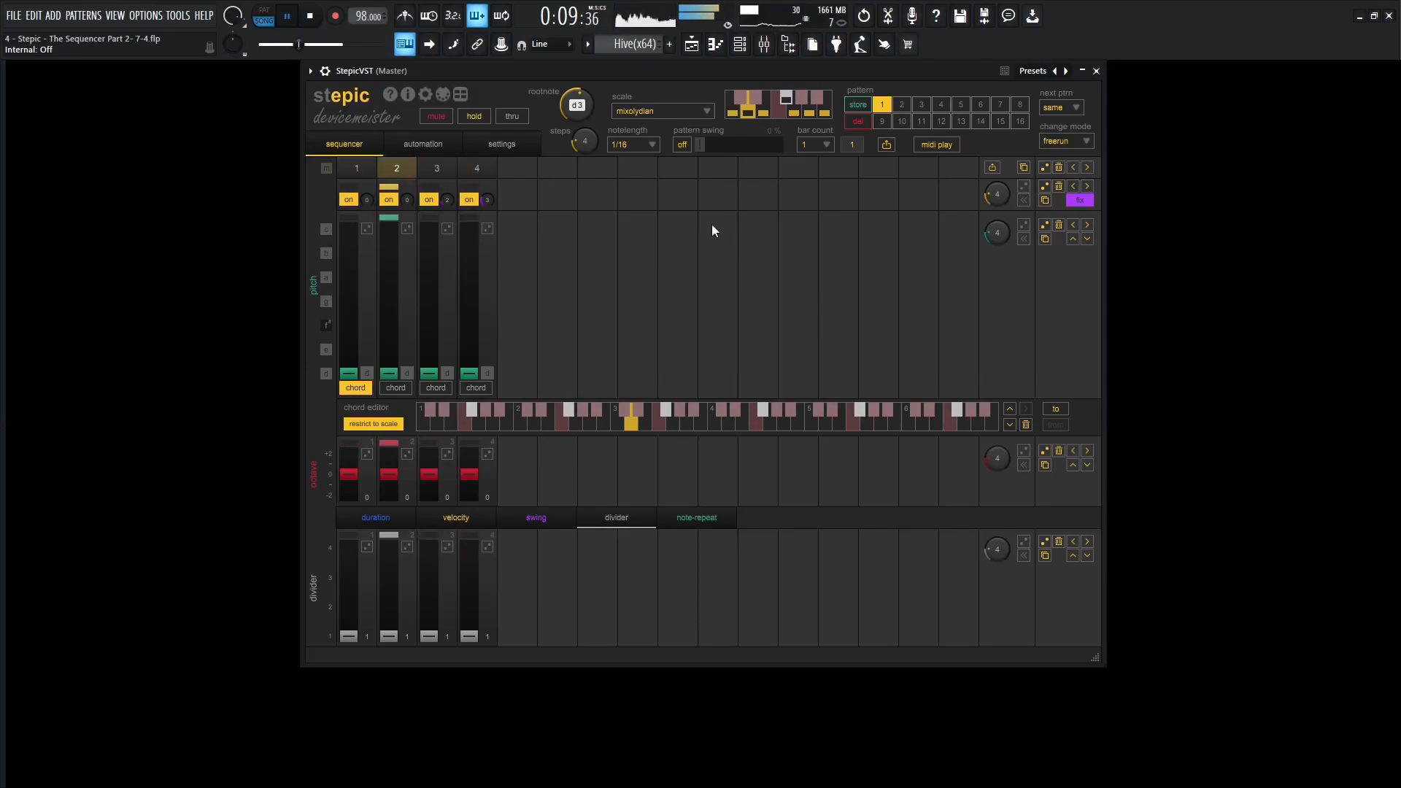
key(space)
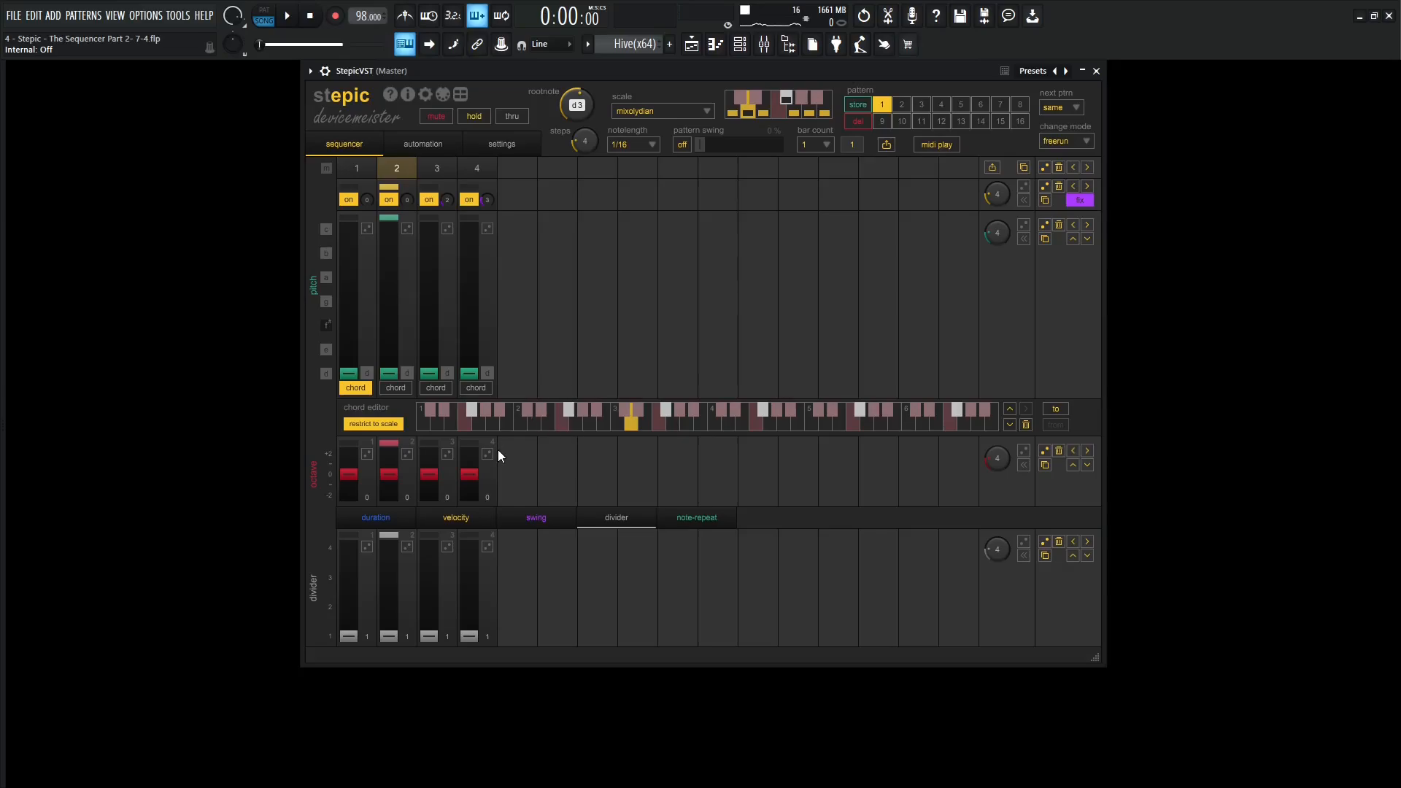
- Set step 4's octave to +1, enable random order for the octave lane, and play and stop the pattern
drag(471, 473, 471, 467)
key(space)
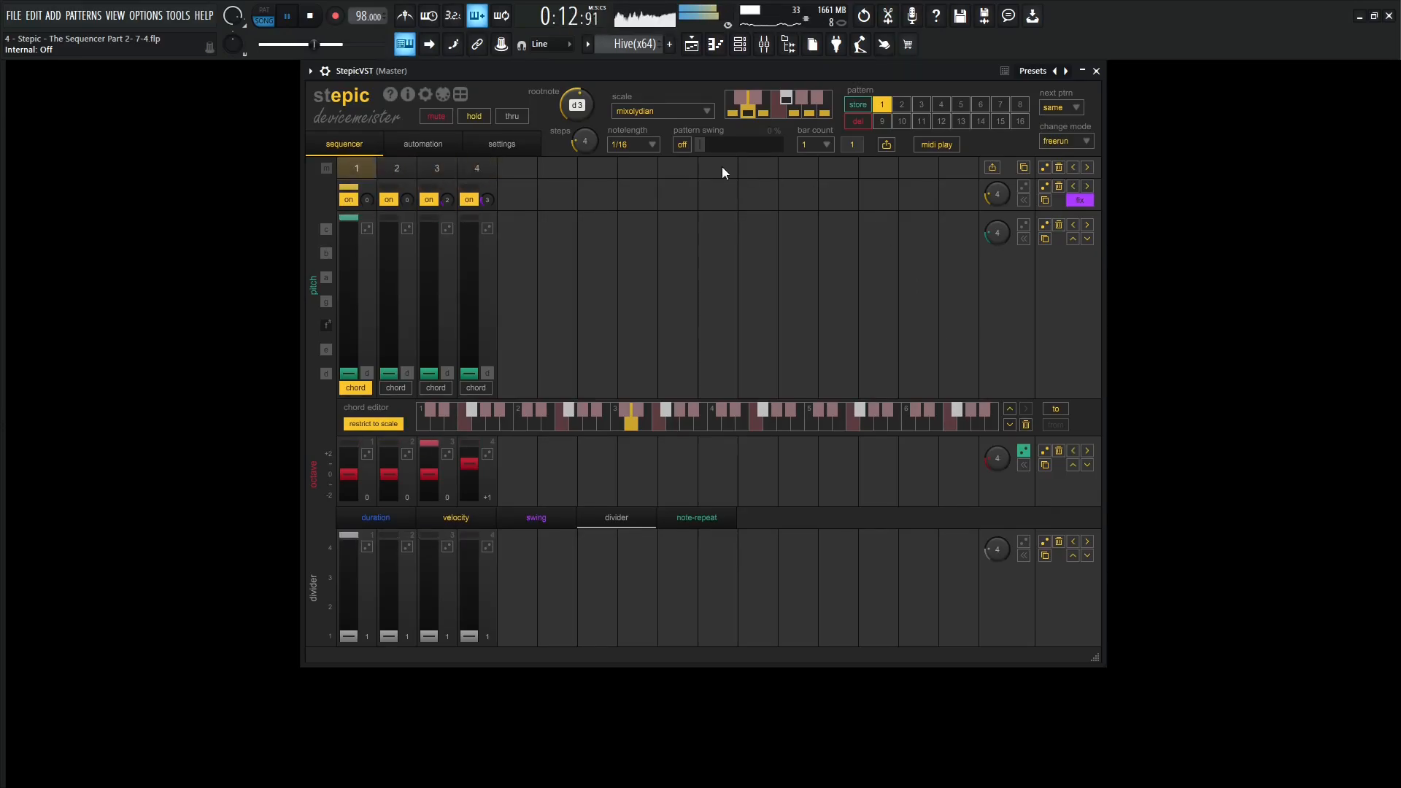
key(space)
- Lower the root note to d2 and audition the pattern
drag(577, 103, 577, 159)
key(space)
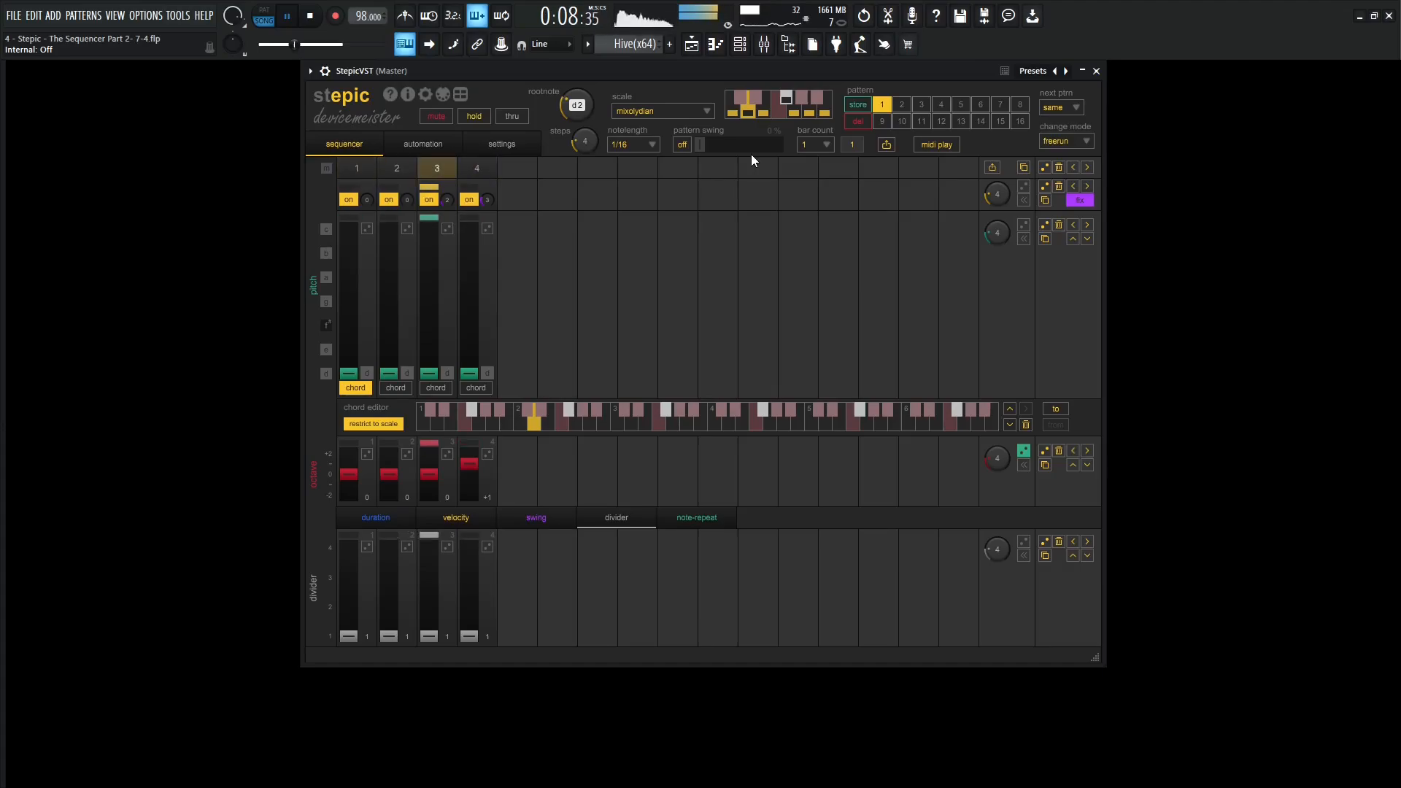
key(space)
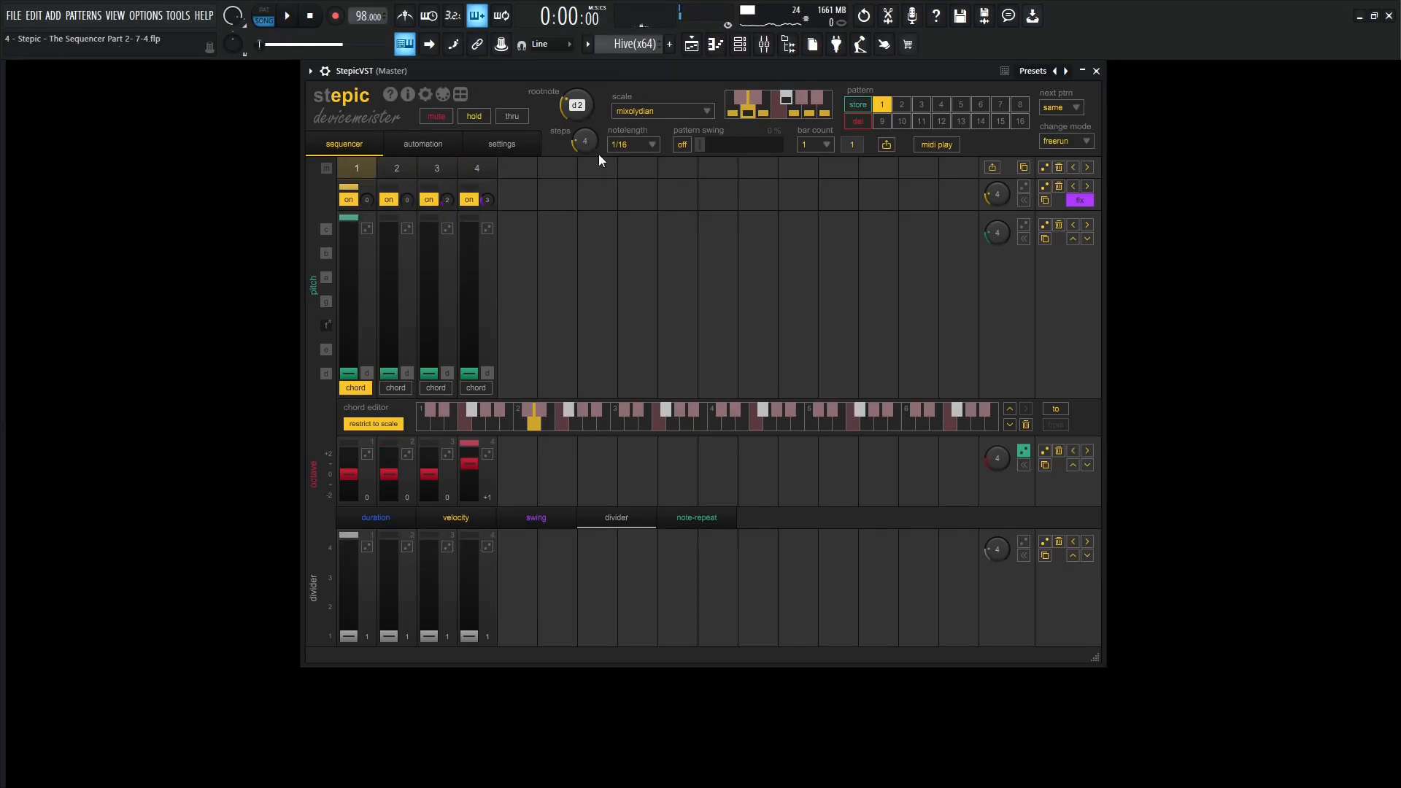
- Extend the pattern to 8 steps, switch the on/off lane to % mode, raise the off probability of steps 3 and 5, and audition it
drag(589, 141, 592, 100)
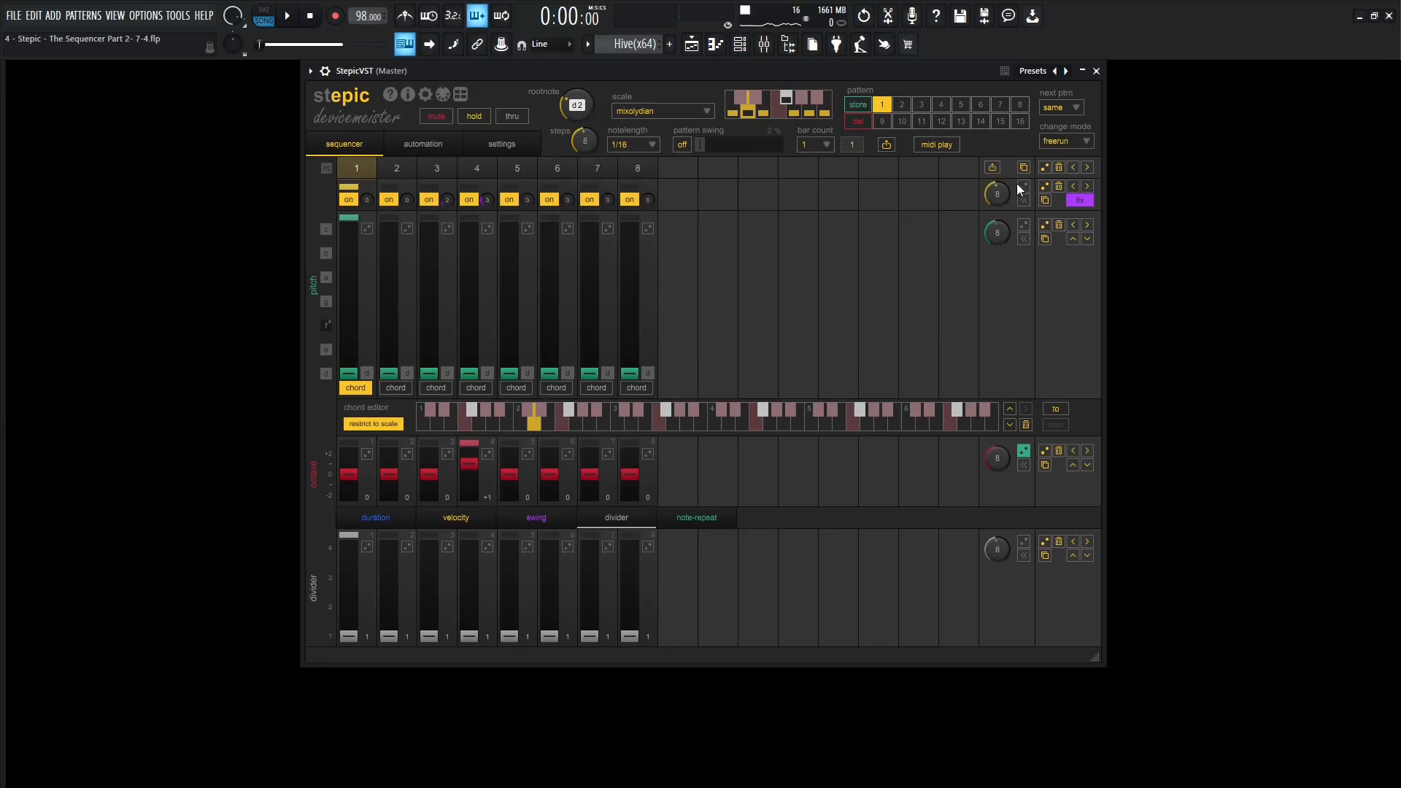
click(1078, 200)
click(1080, 200)
drag(451, 199, 457, 120)
drag(527, 200, 527, 129)
key(space)
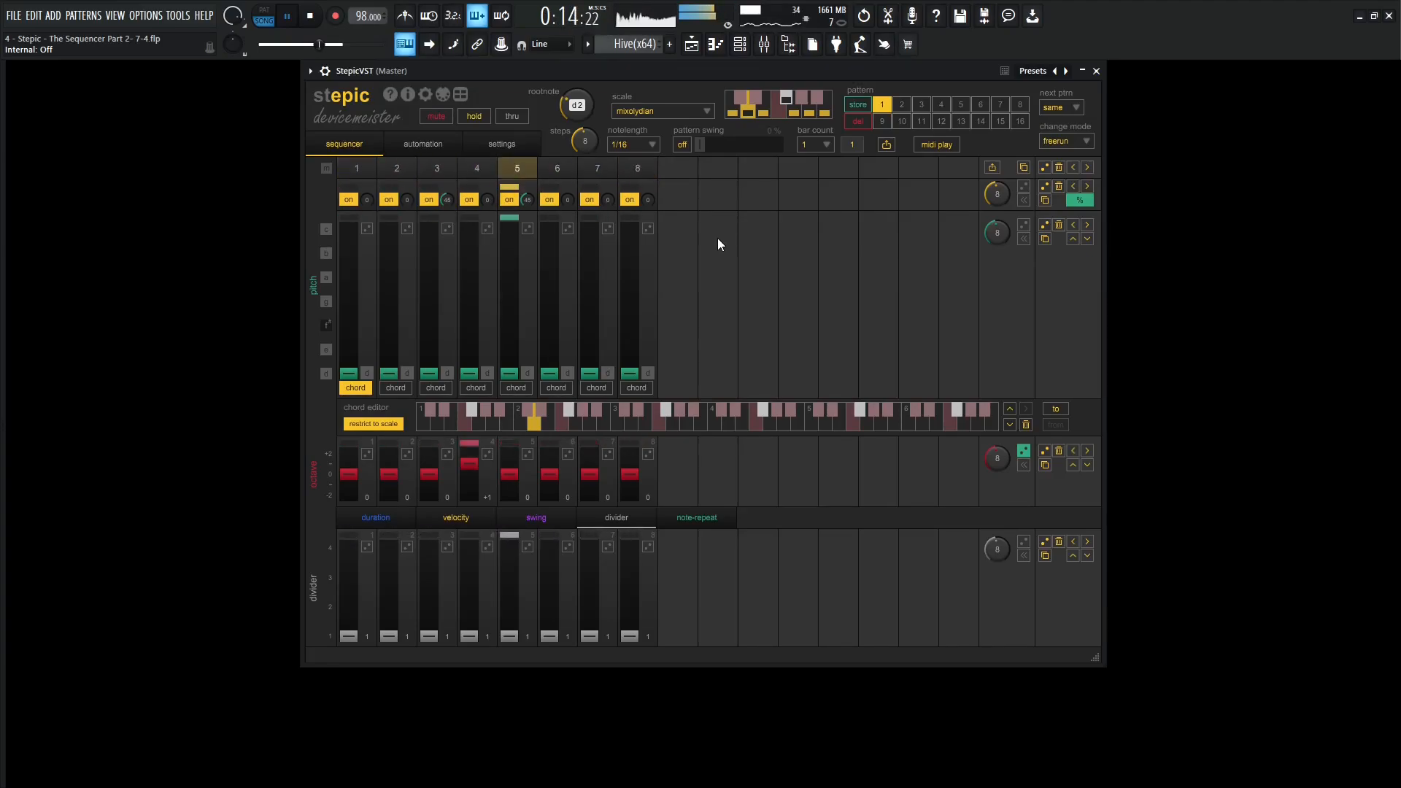
key(space)
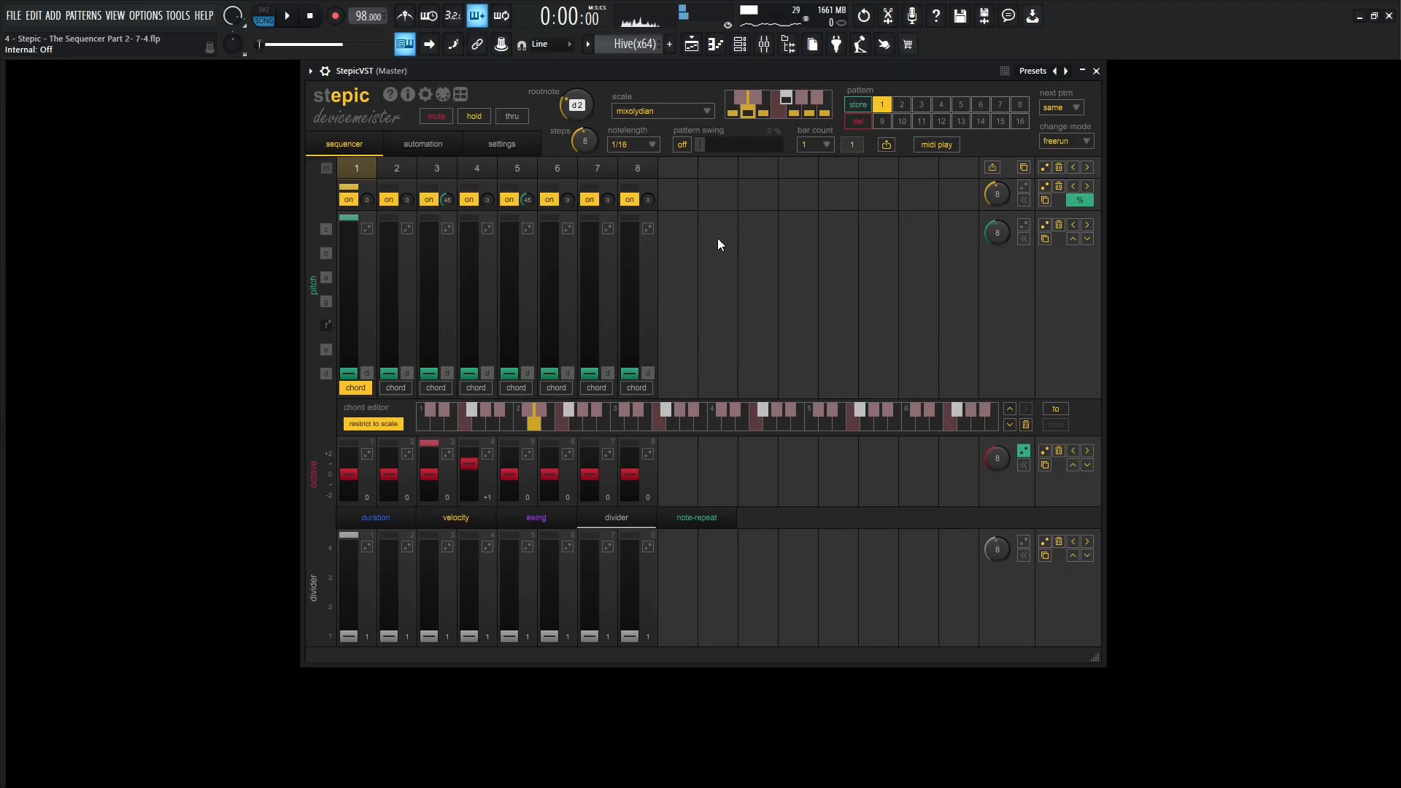